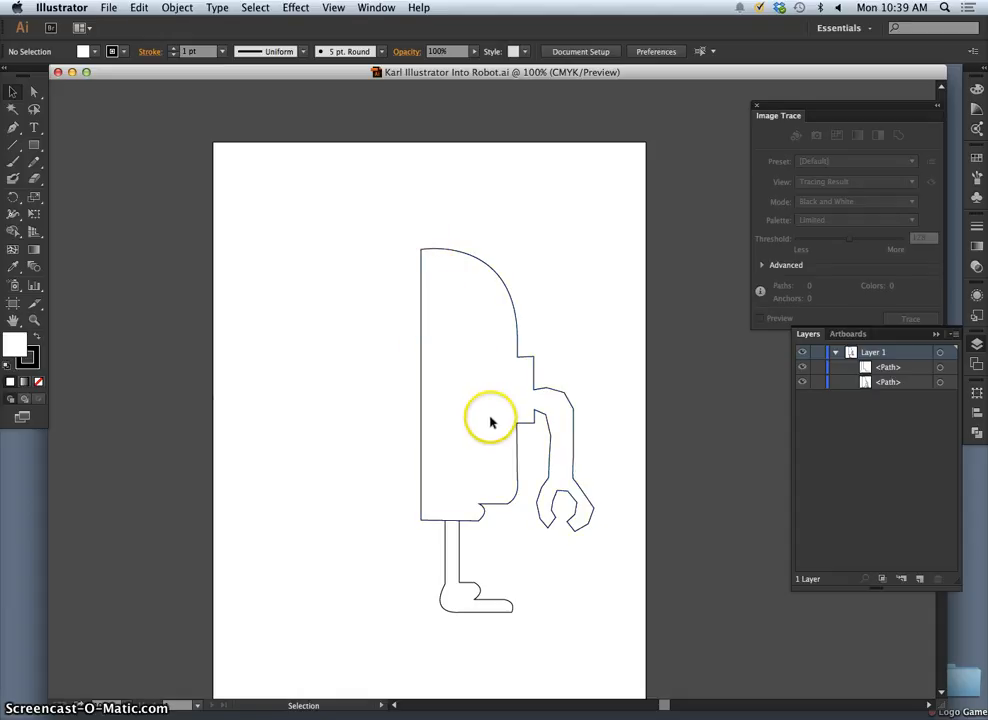
# - Move the corner anchor point at the top of the half-robot's body straight up to about Y 149.7 pt
pyautogui.scroll(5, 489, 423)
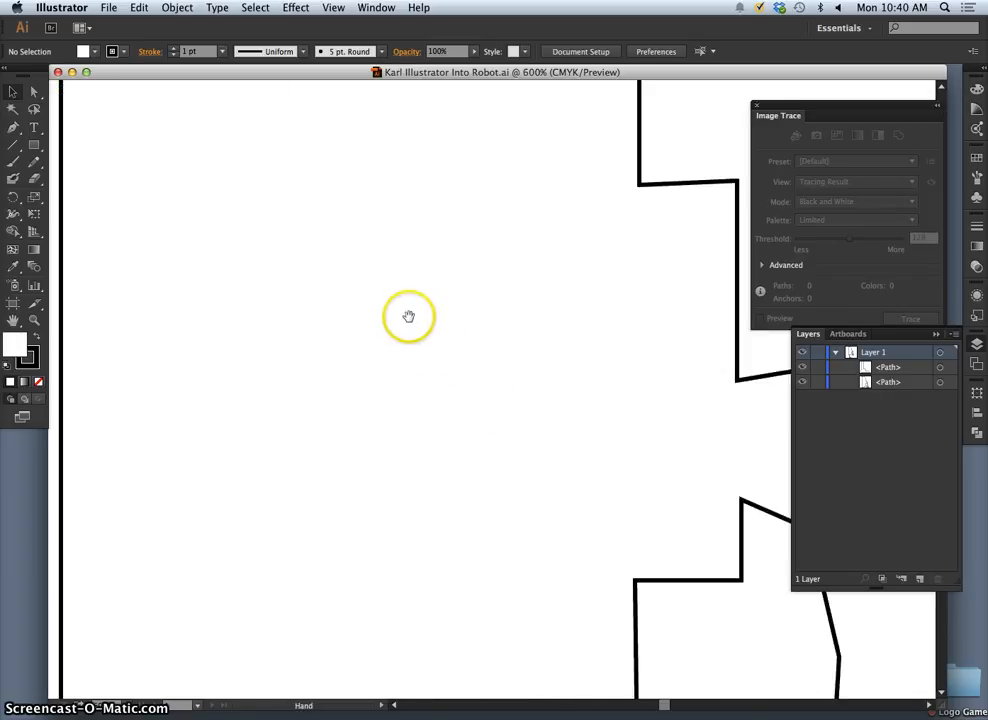
pyautogui.moveTo(380, 285); pyautogui.dragTo(473, 548)
pyautogui.moveTo(437, 458); pyautogui.dragTo(451, 520)
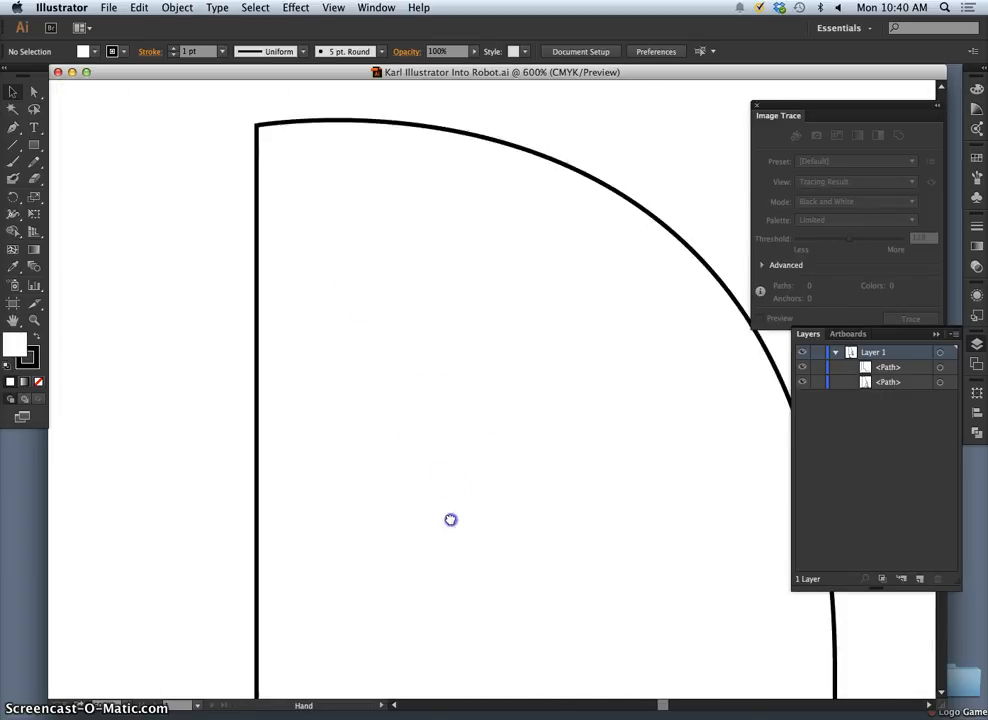
pyautogui.moveTo(382, 289); pyautogui.dragTo(463, 448)
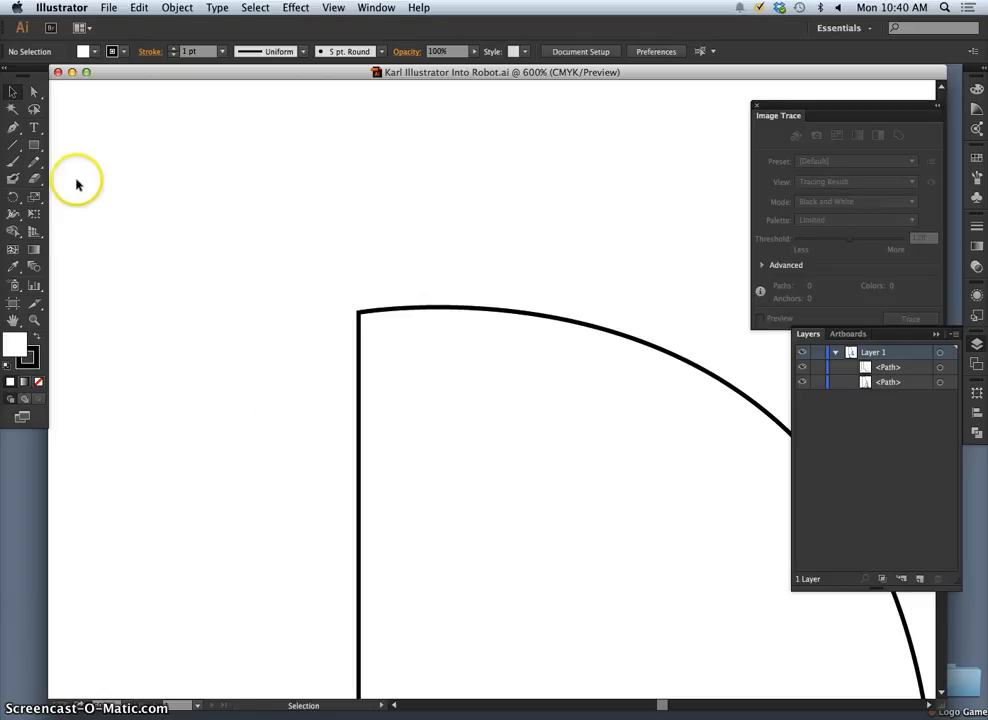
pyautogui.click(34, 91)
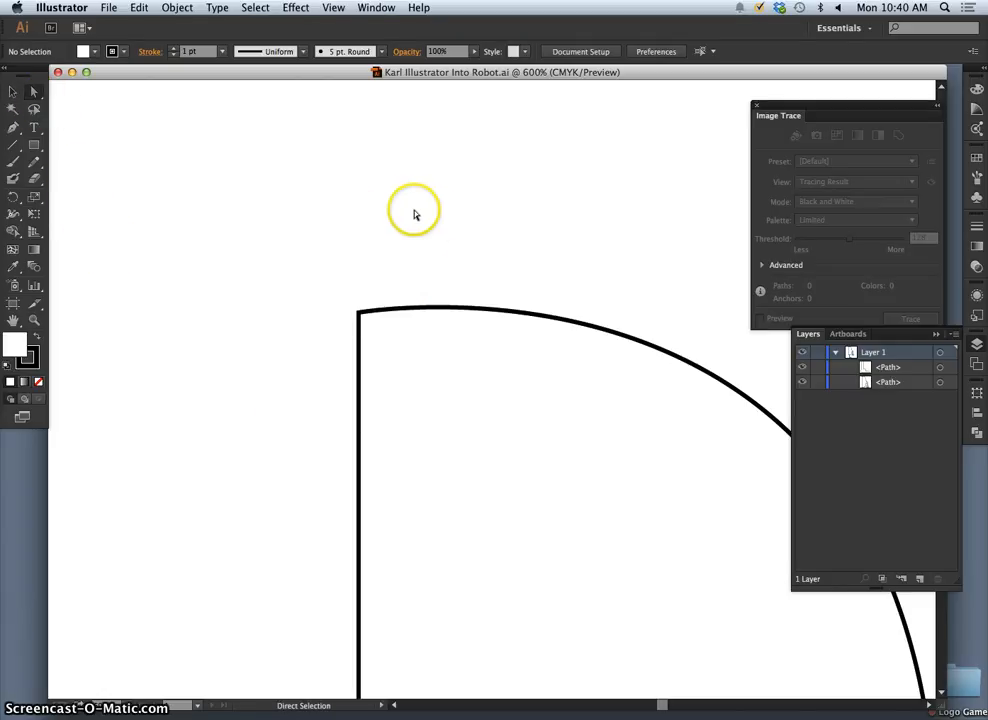
pyautogui.click(13, 128)
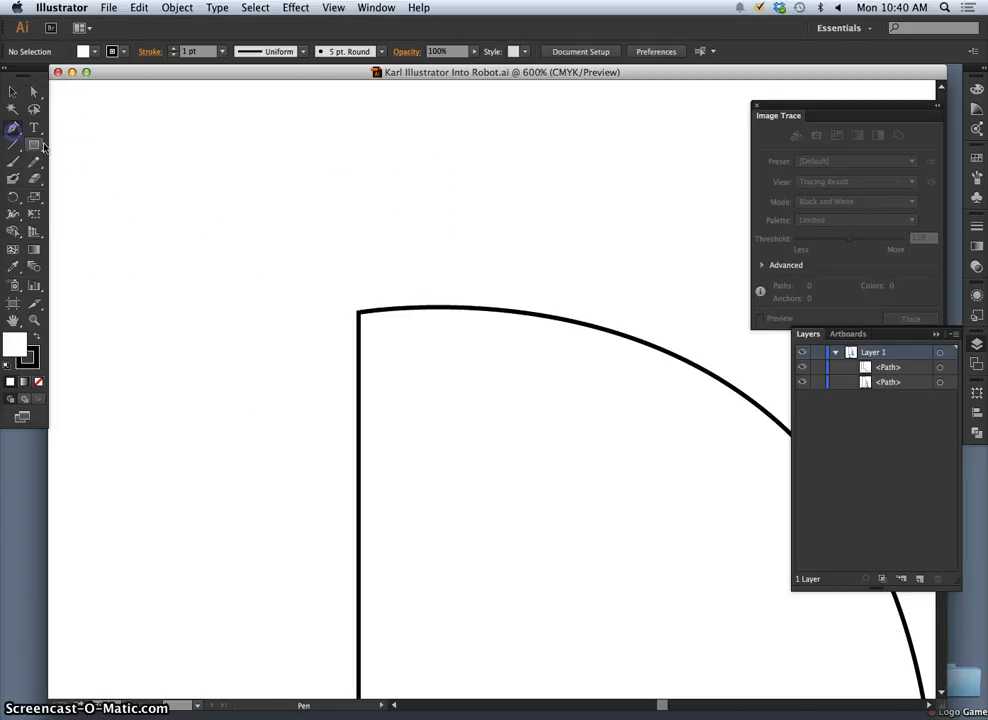
pyautogui.press('super')
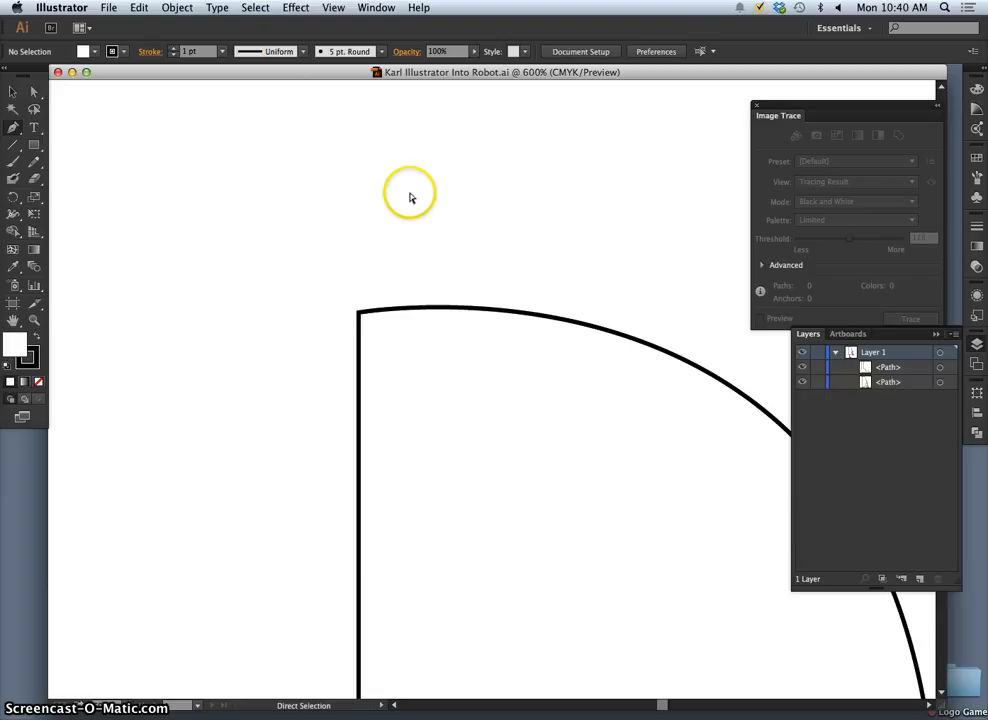
pyautogui.press('super')
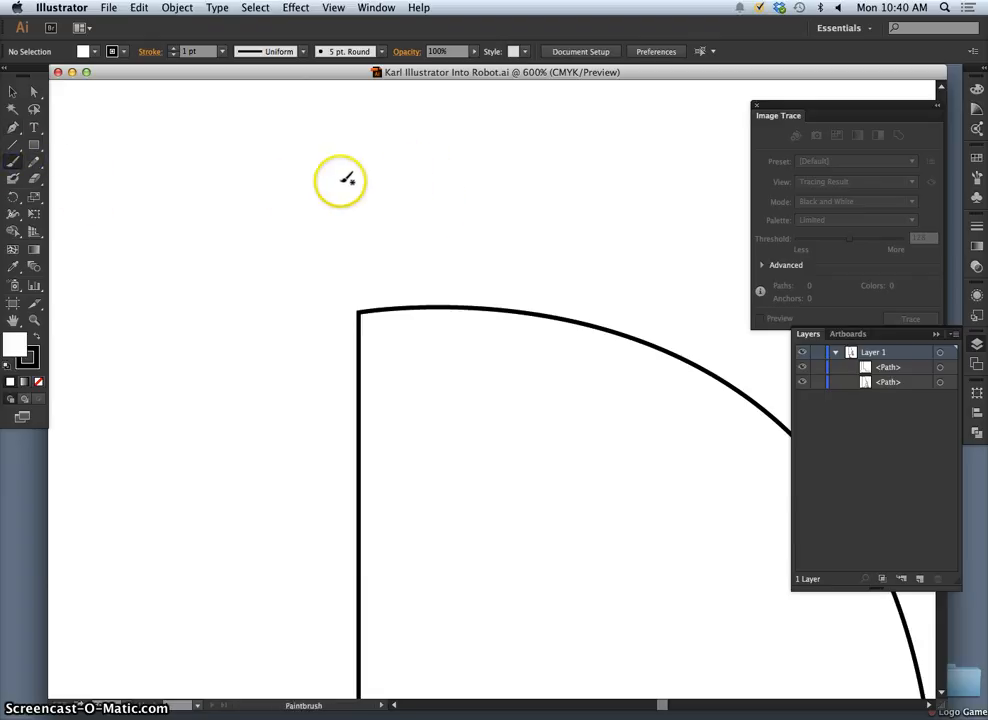
pyautogui.press('super')
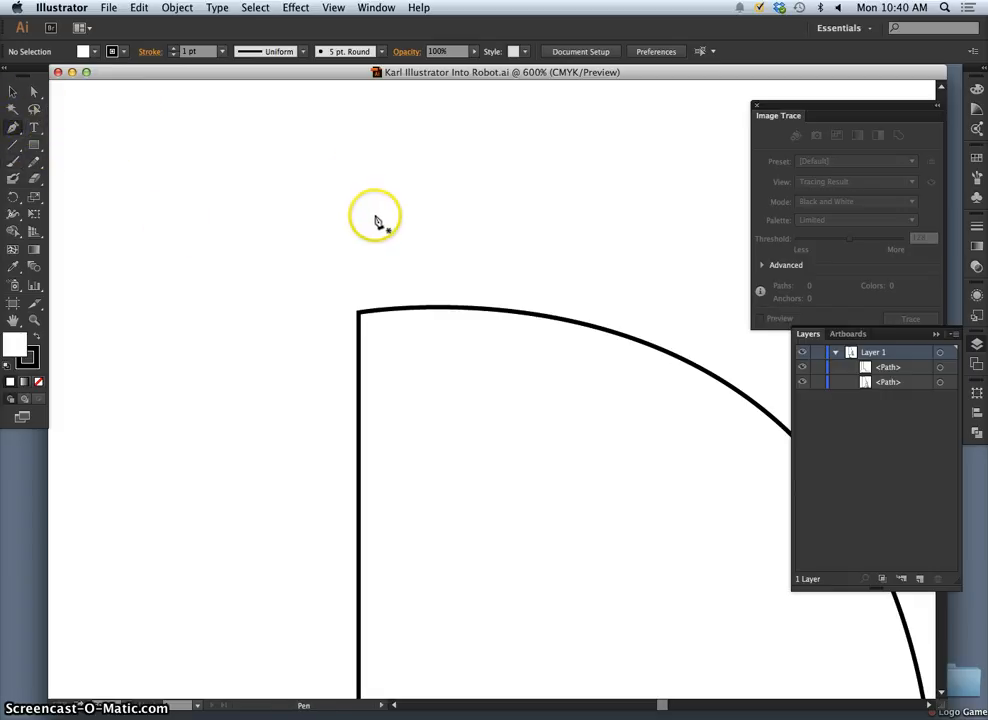
pyautogui.press('super')
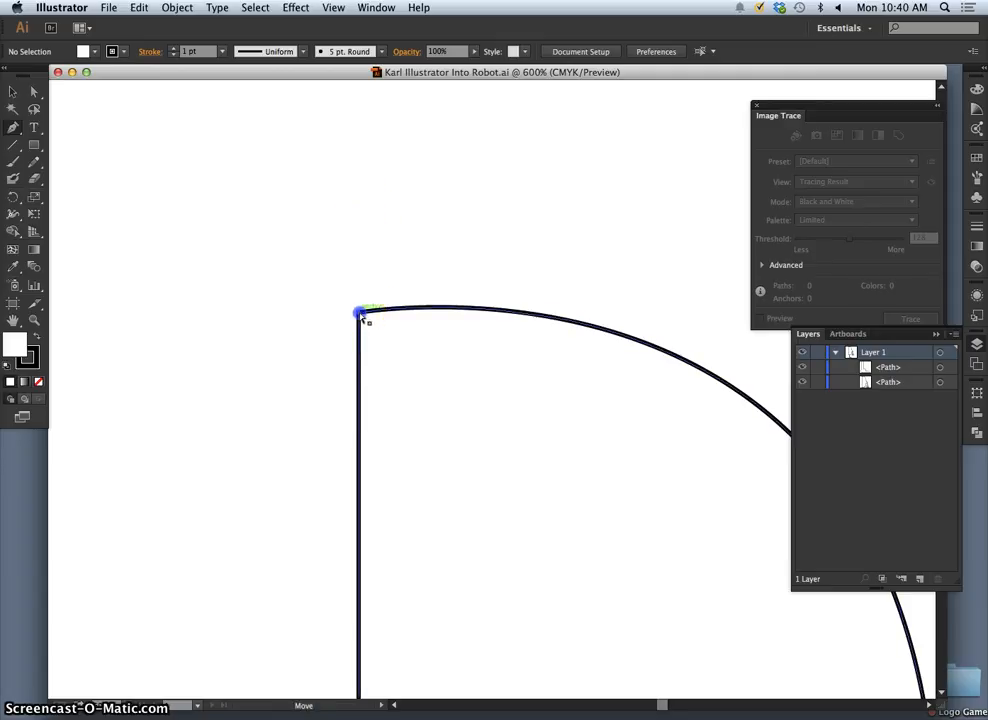
pyautogui.moveTo(362, 316); pyautogui.dragTo(361, 304)
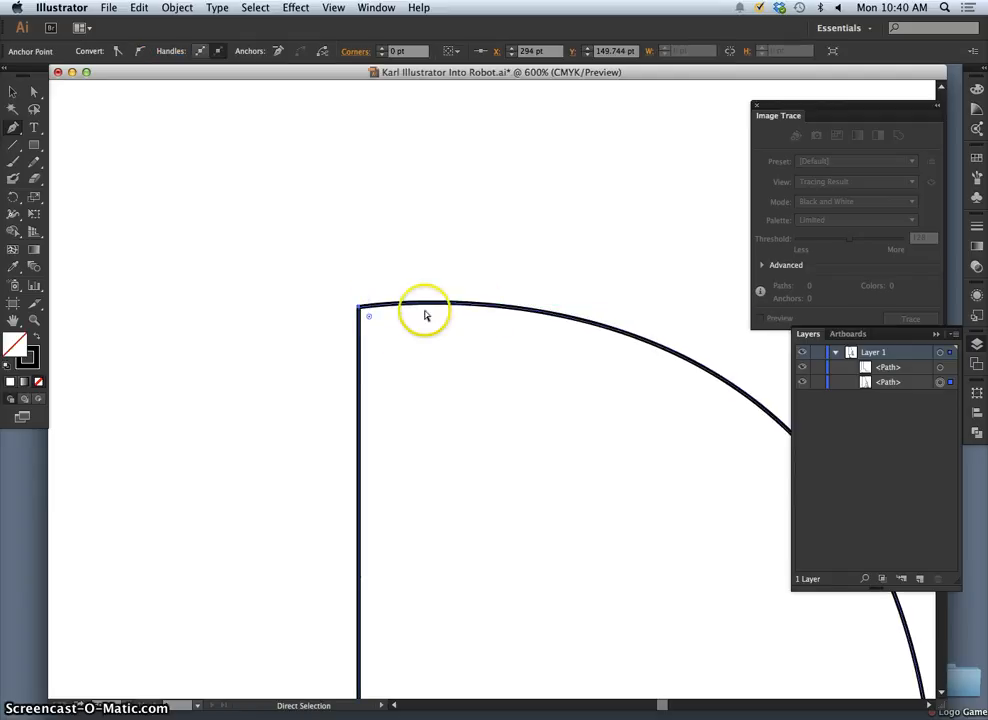
# - Undo the stray Pen point and raise the body's top corner anchor vertically to about X 294 pt, Y 126.3 pt
pyautogui.click(343, 298)
pyautogui.press('super+z')
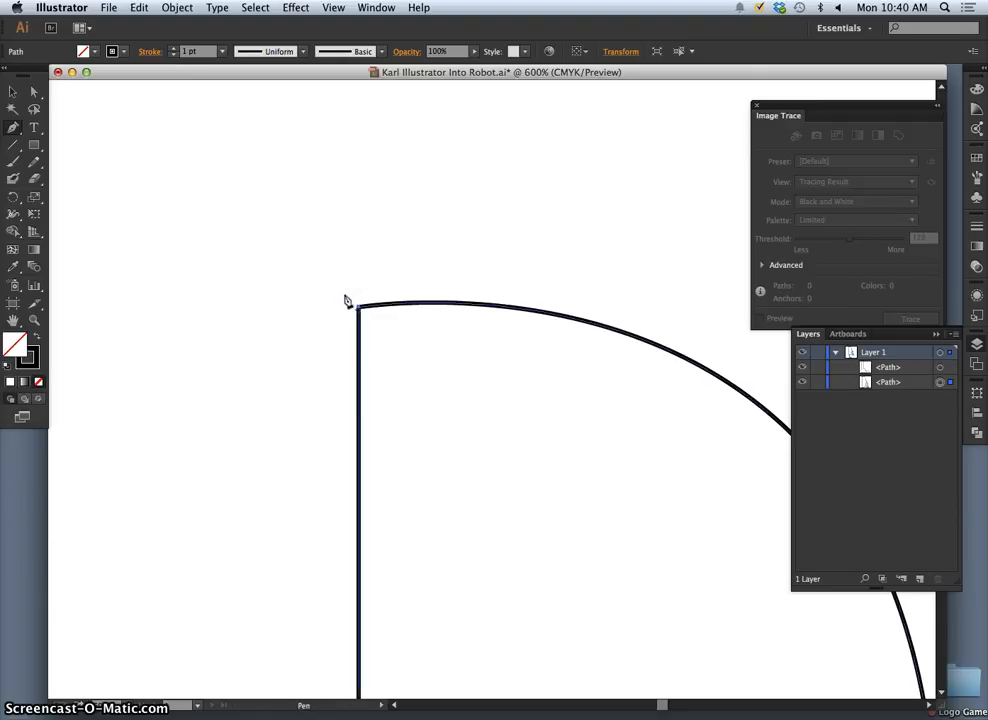
pyautogui.keyDown('super'); pyautogui.click(340, 286); pyautogui.keyUp('super')
pyautogui.keyDown('super'); pyautogui.click(359, 308); pyautogui.keyUp('super')
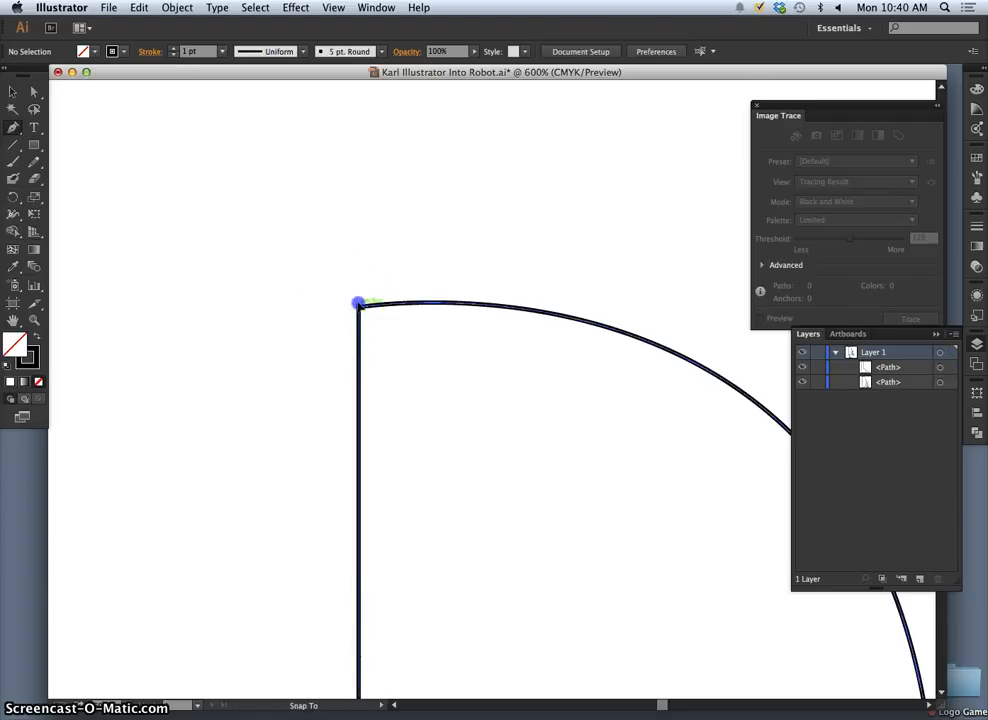
pyautogui.moveTo(358, 303); pyautogui.dragTo(358, 210)
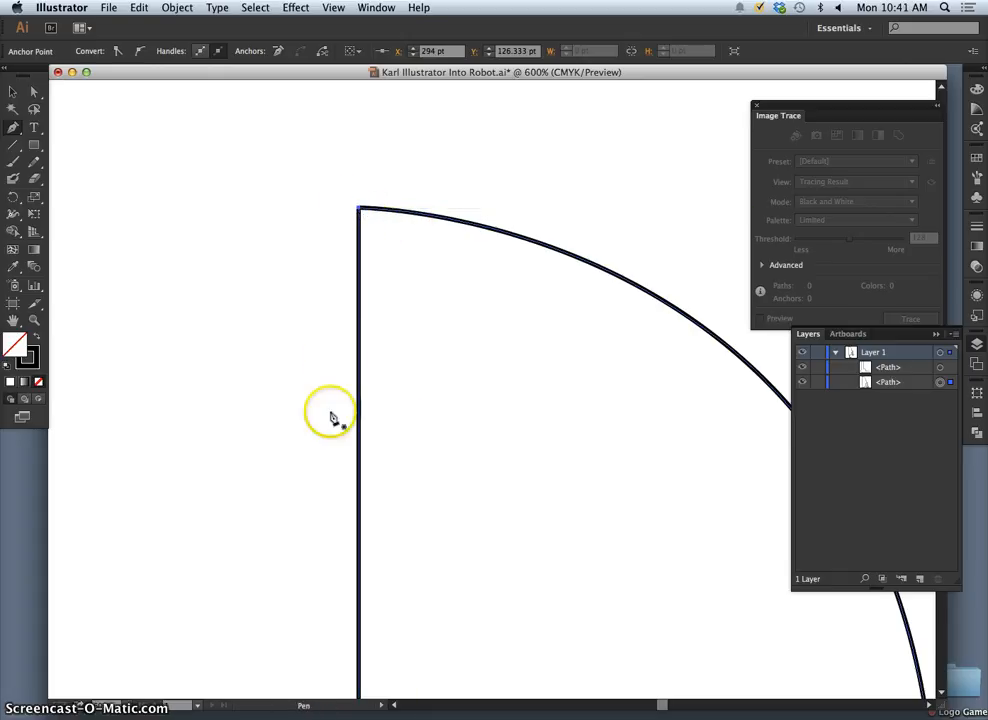
# - Look over the whole half-robot drawing and the paths contained in Layer 1
pyautogui.press('super+minus')
pyautogui.press('super+minus')
pyautogui.press('super+minus')
pyautogui.press('super+minus')
pyautogui.press('super+minus')
pyautogui.press('super+minus')
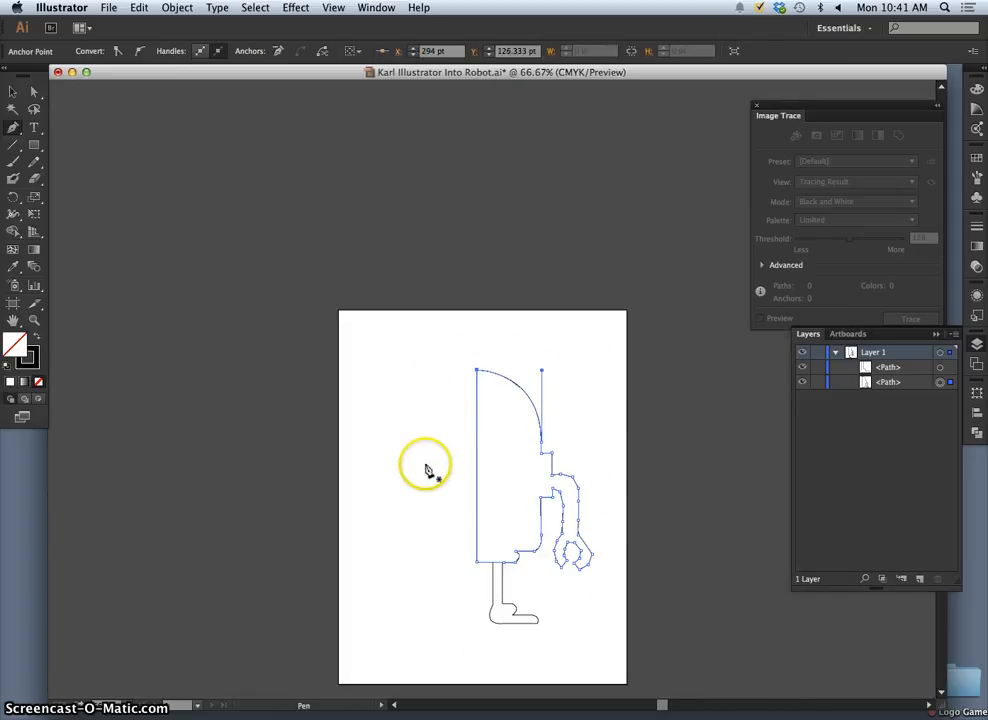
pyautogui.press('space')
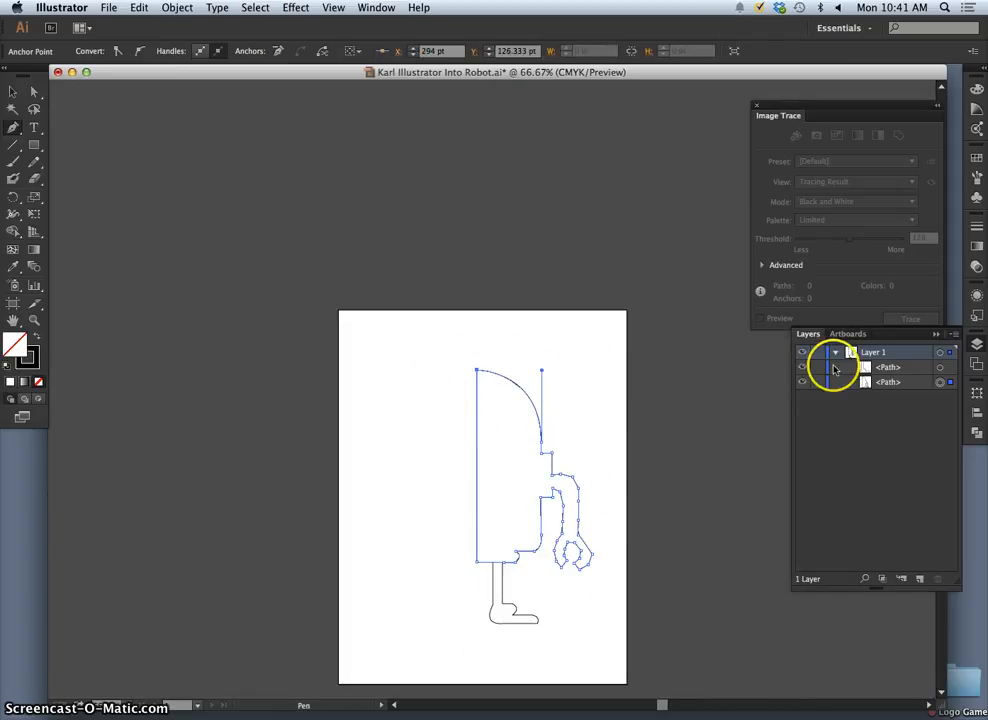
pyautogui.click(837, 353)
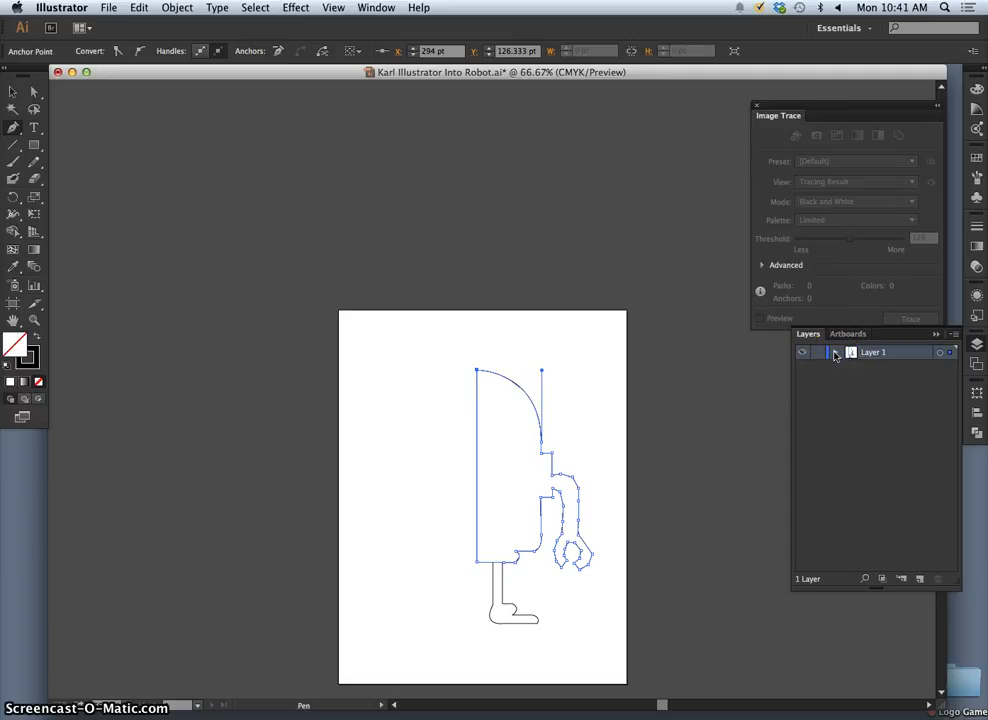
pyautogui.click(837, 353)
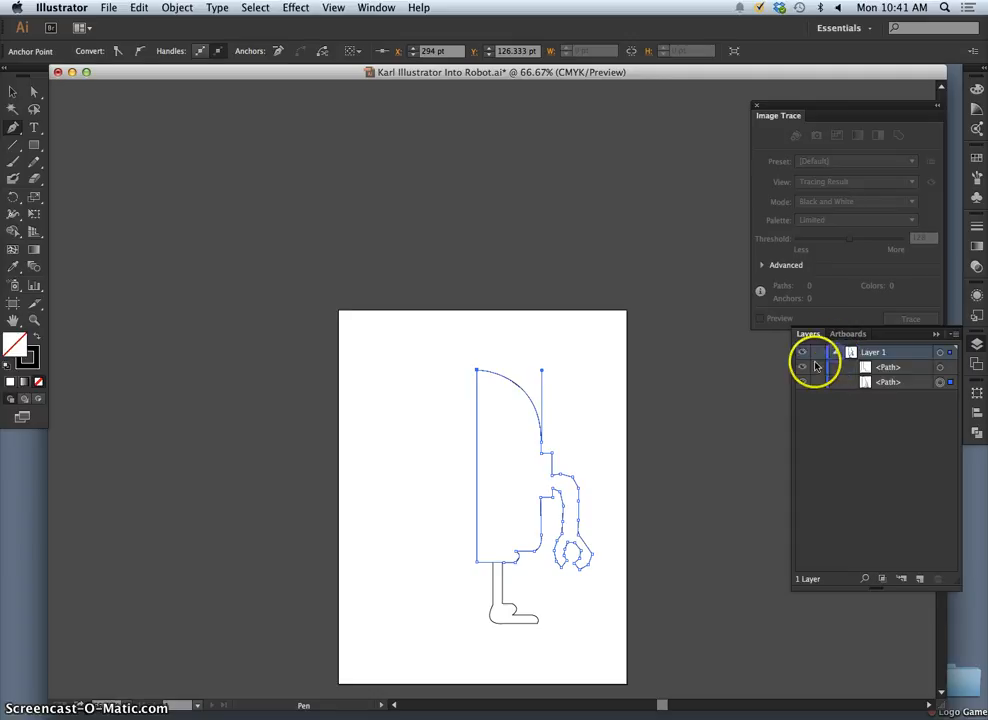
pyautogui.click(837, 353)
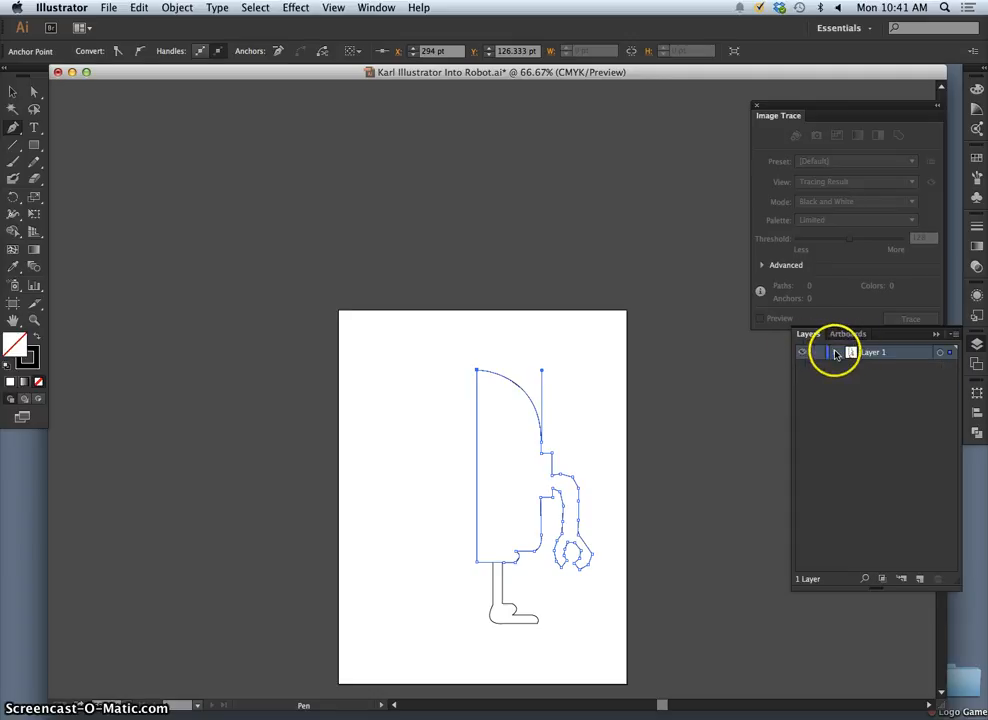
pyautogui.click(836, 353)
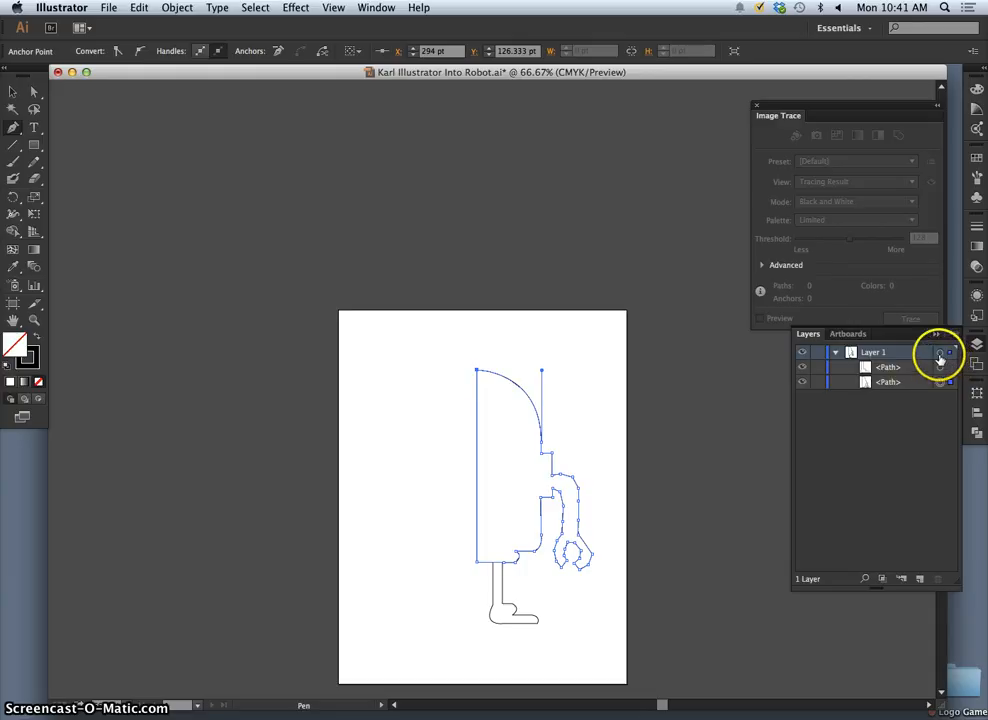
# - Select both half-robot paths on Layer 1, copy them, and lock that layer
pyautogui.click(940, 354)
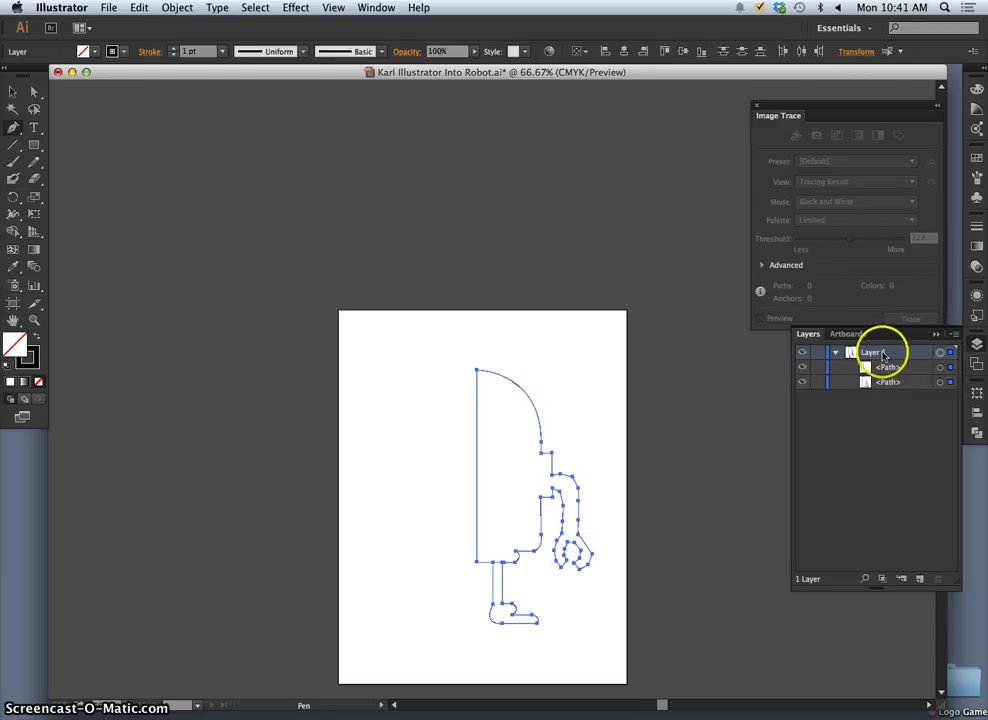
pyautogui.click(13, 95)
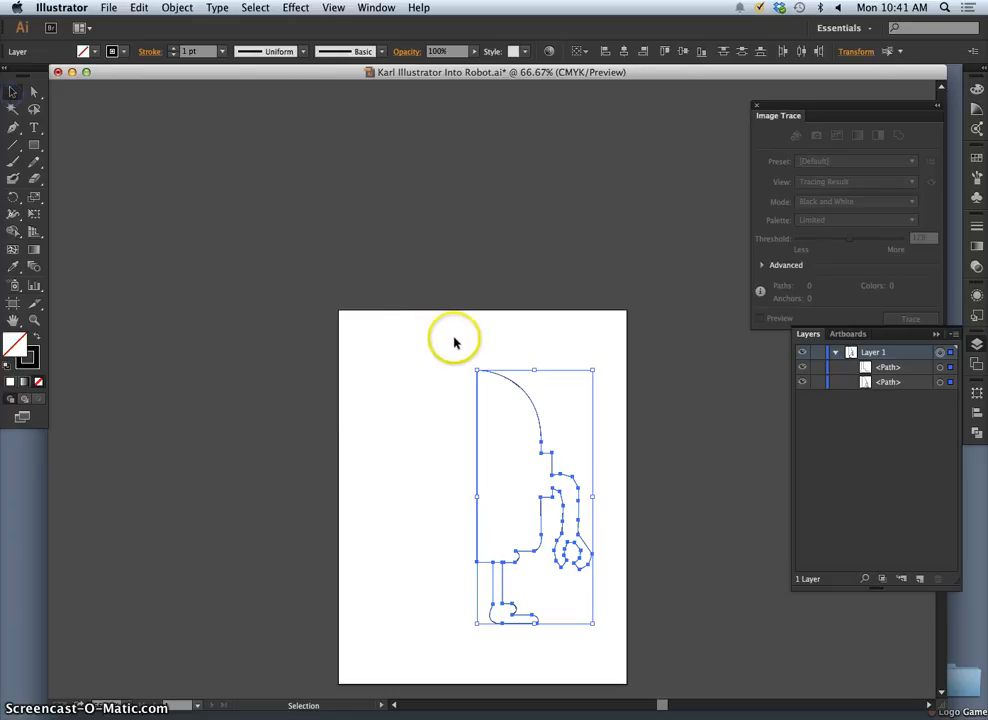
pyautogui.moveTo(408, 340); pyautogui.dragTo(605, 643)
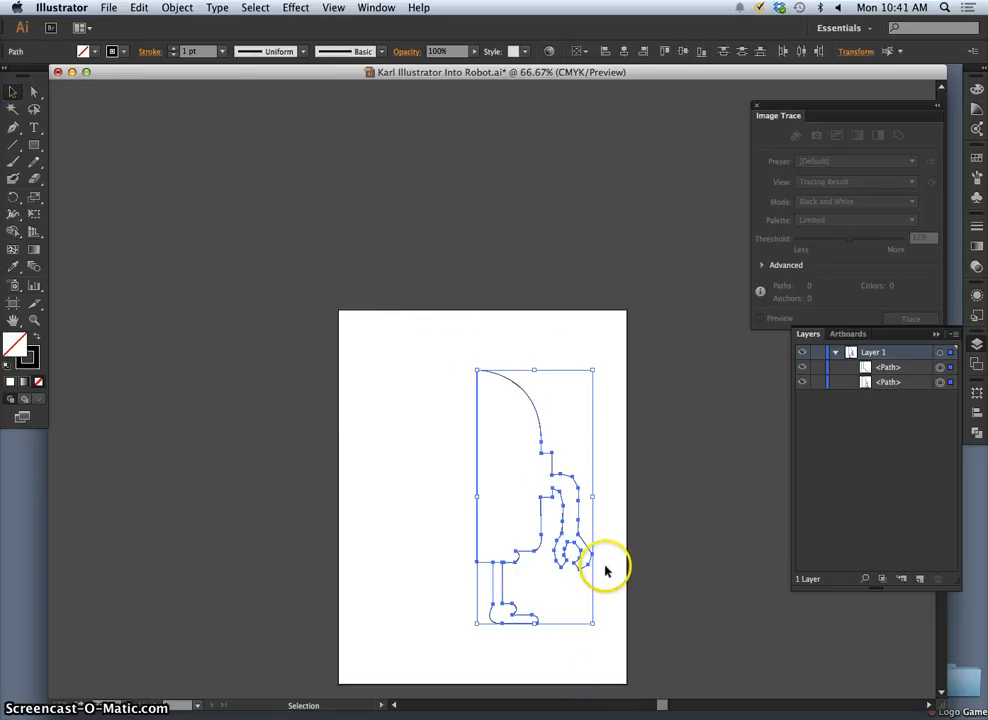
pyautogui.click(145, 9)
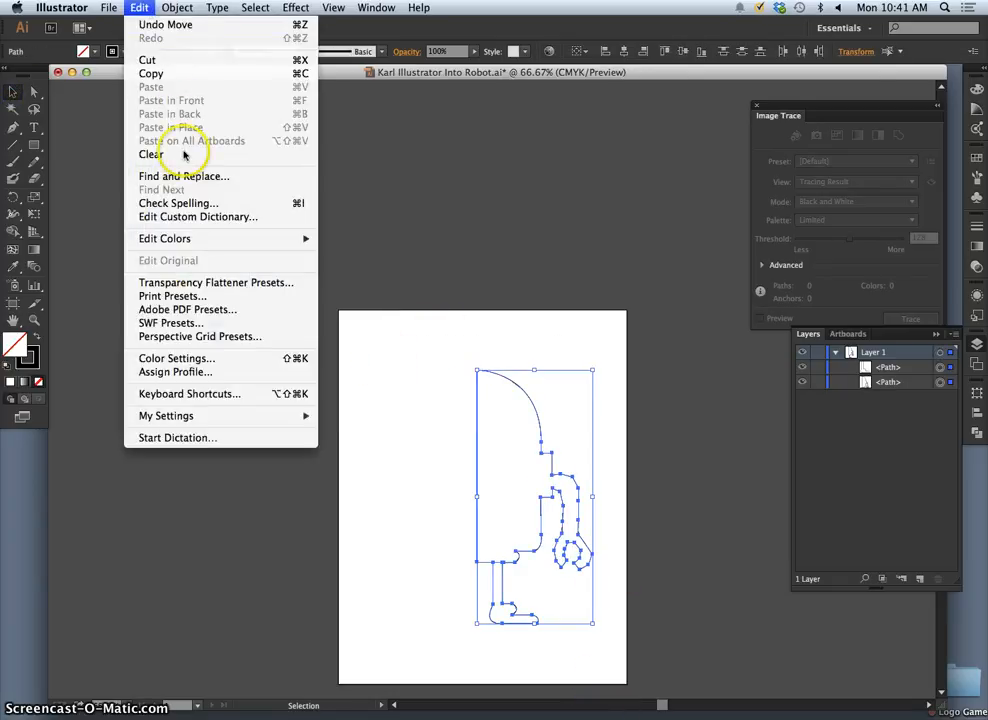
pyautogui.click(152, 74)
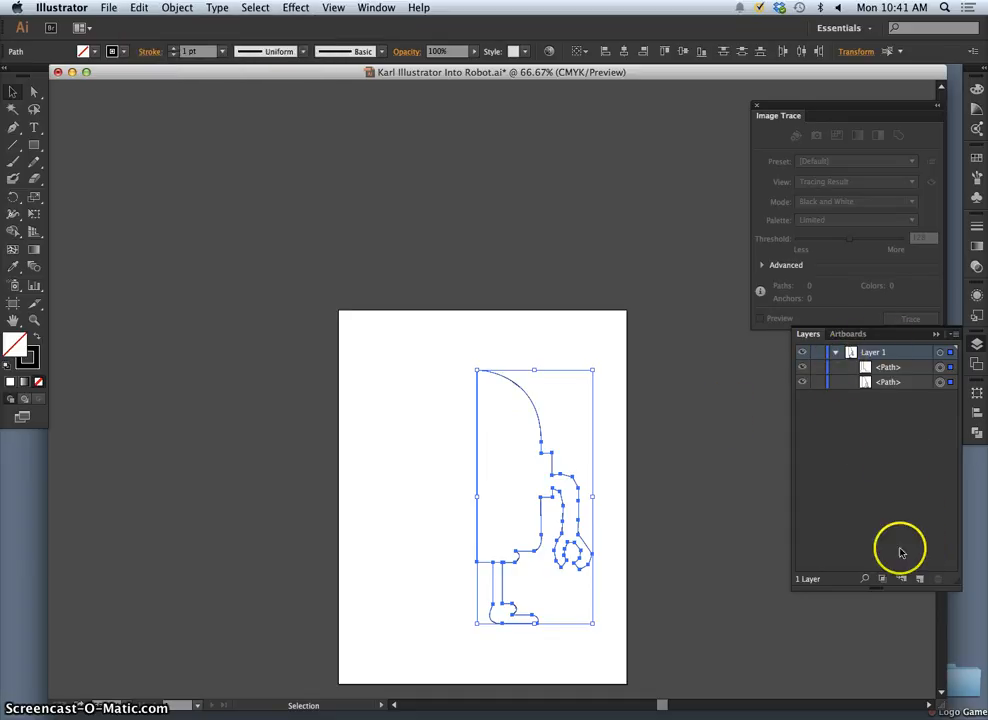
pyautogui.click(818, 354)
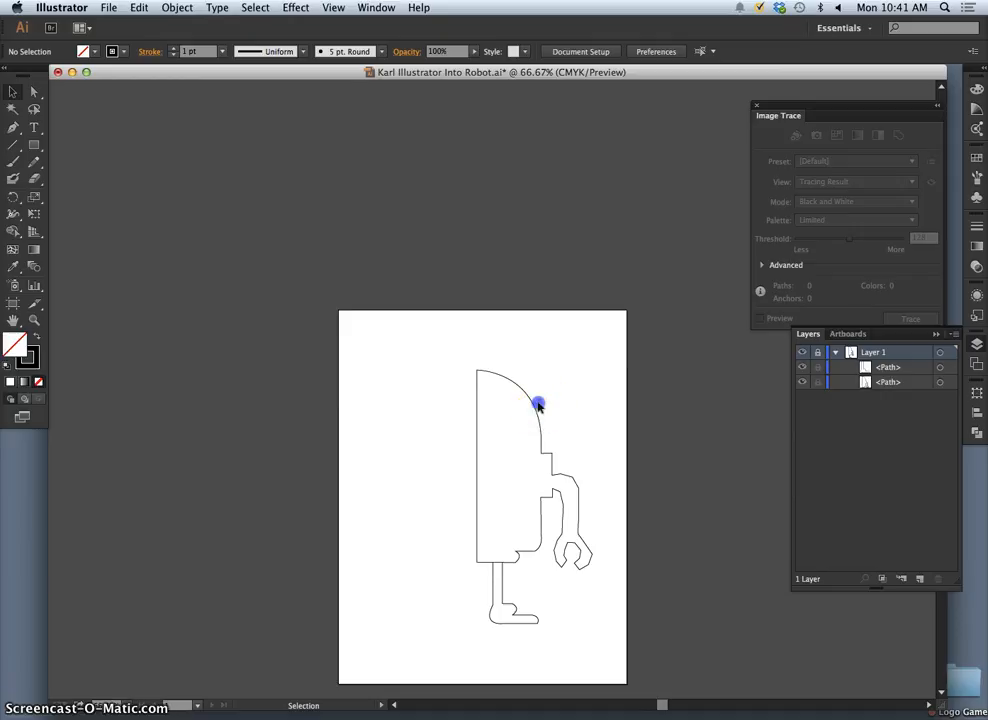
# - Create a new layer above Layer 1 and paste the copied half-robot in place on it
pyautogui.click(919, 578)
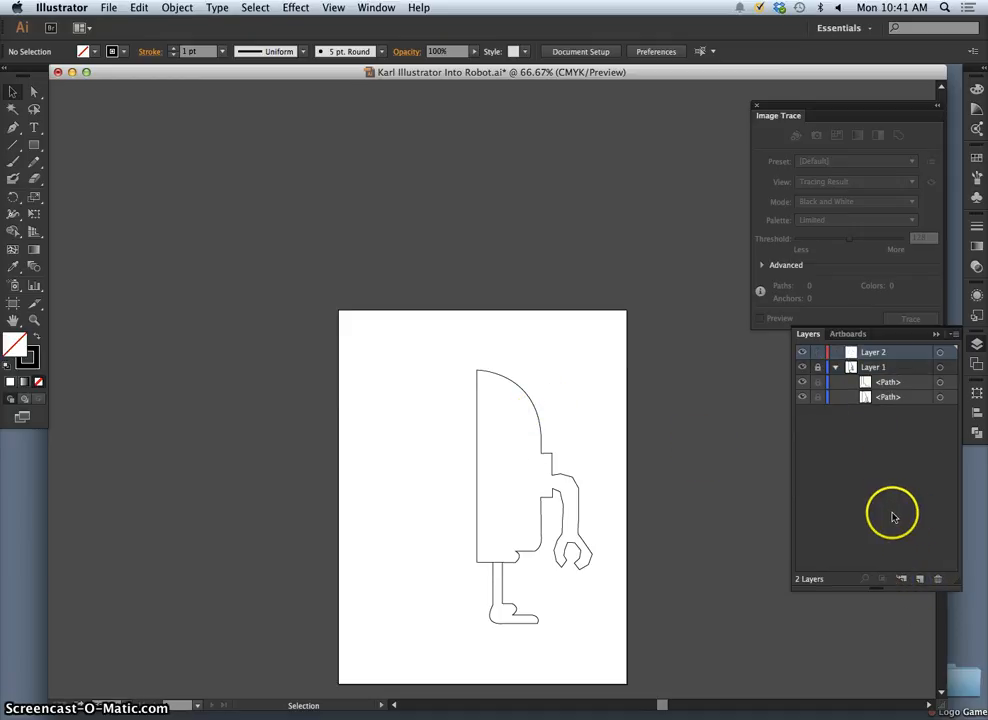
pyautogui.click(139, 8)
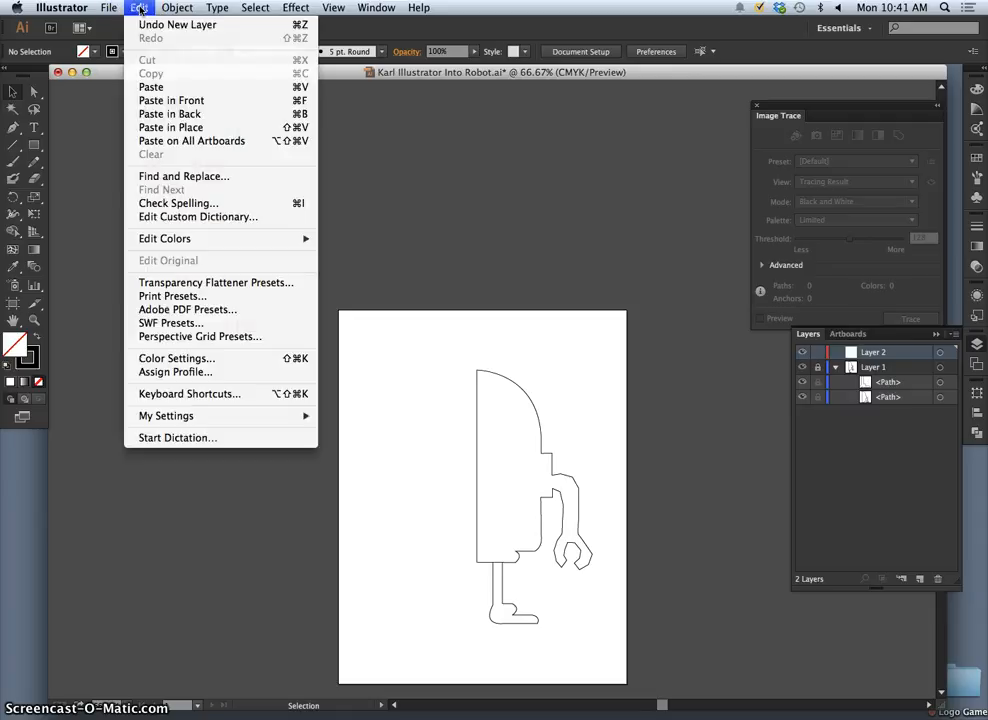
pyautogui.click(183, 128)
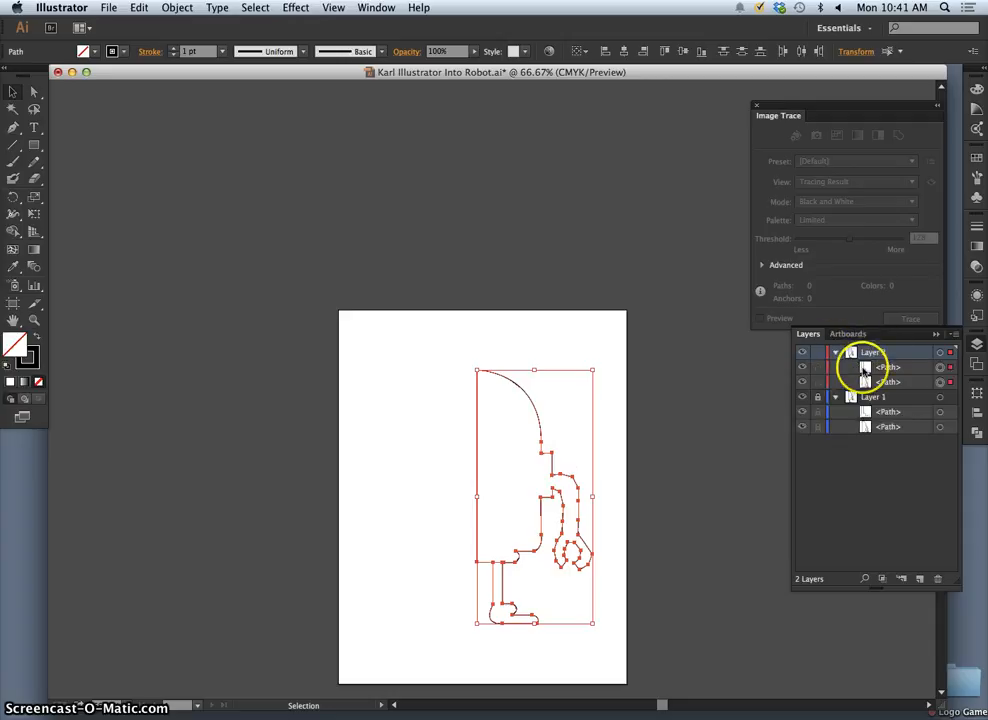
pyautogui.click(835, 352)
pyautogui.click(835, 352)
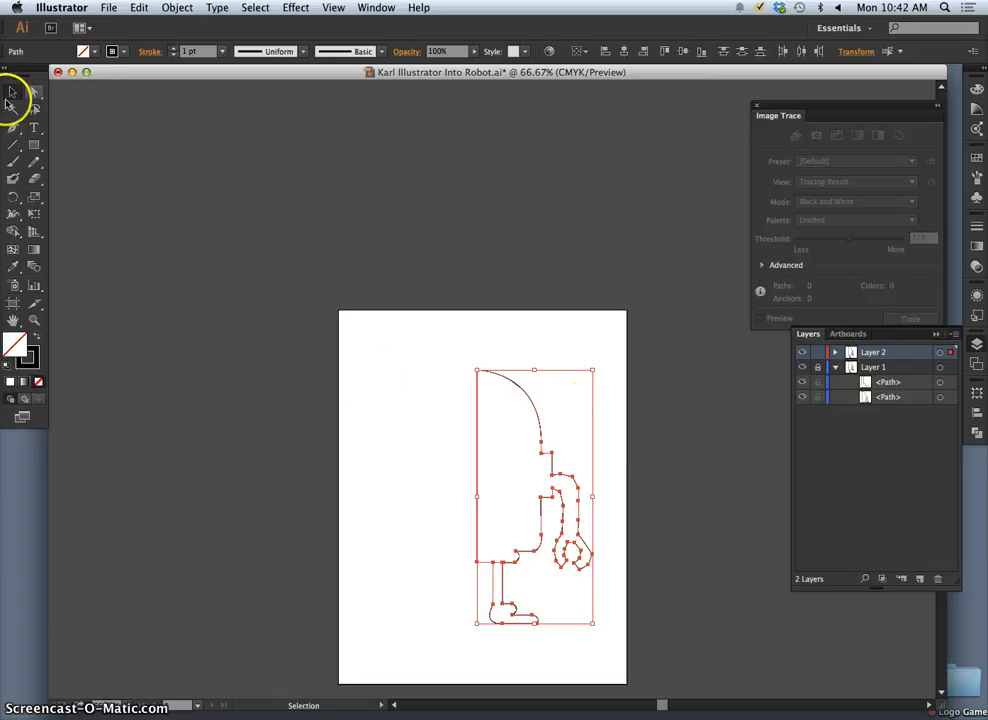
# - Reflect the pasted half-robot across the vertical axis at 90°, without making an additional copy
pyautogui.click(543, 410)
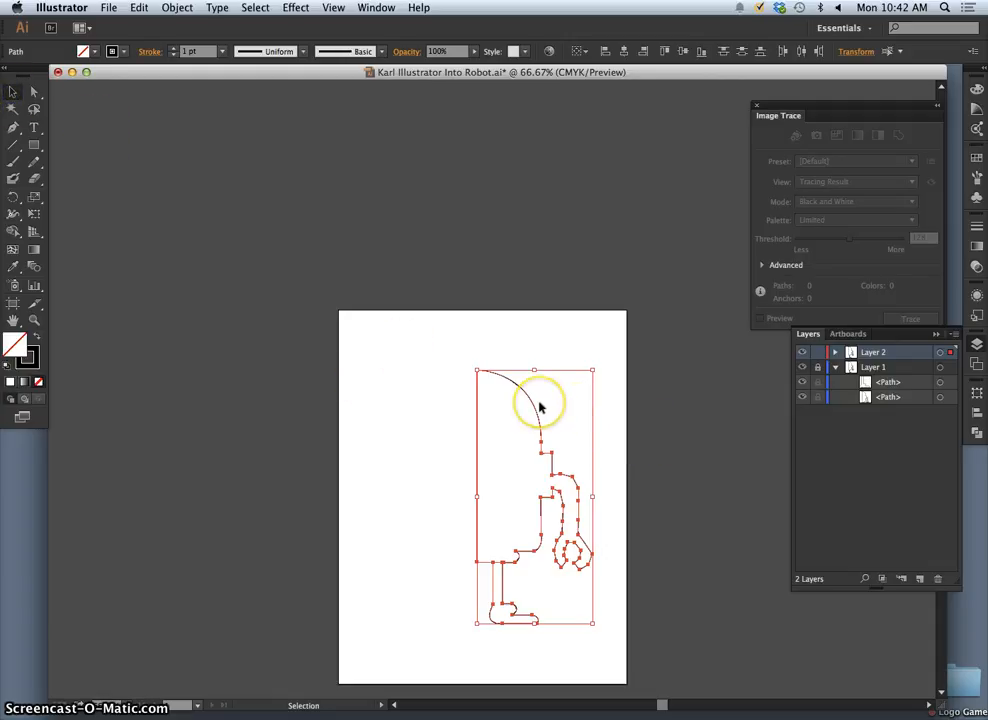
pyautogui.rightClick(540, 406)
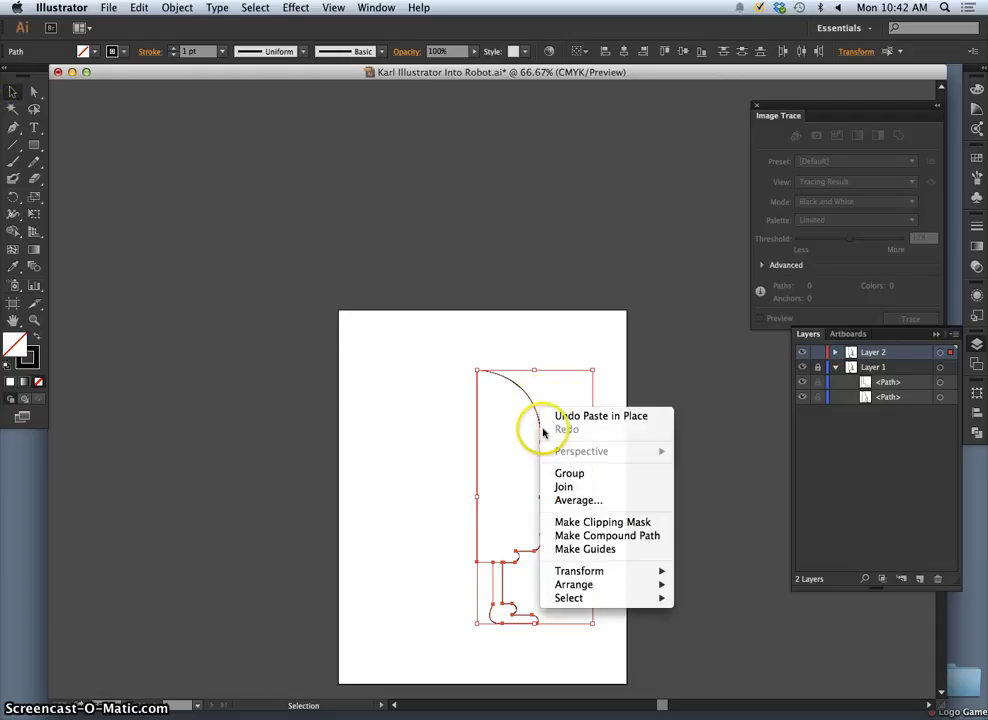
pyautogui.moveTo(575, 577)
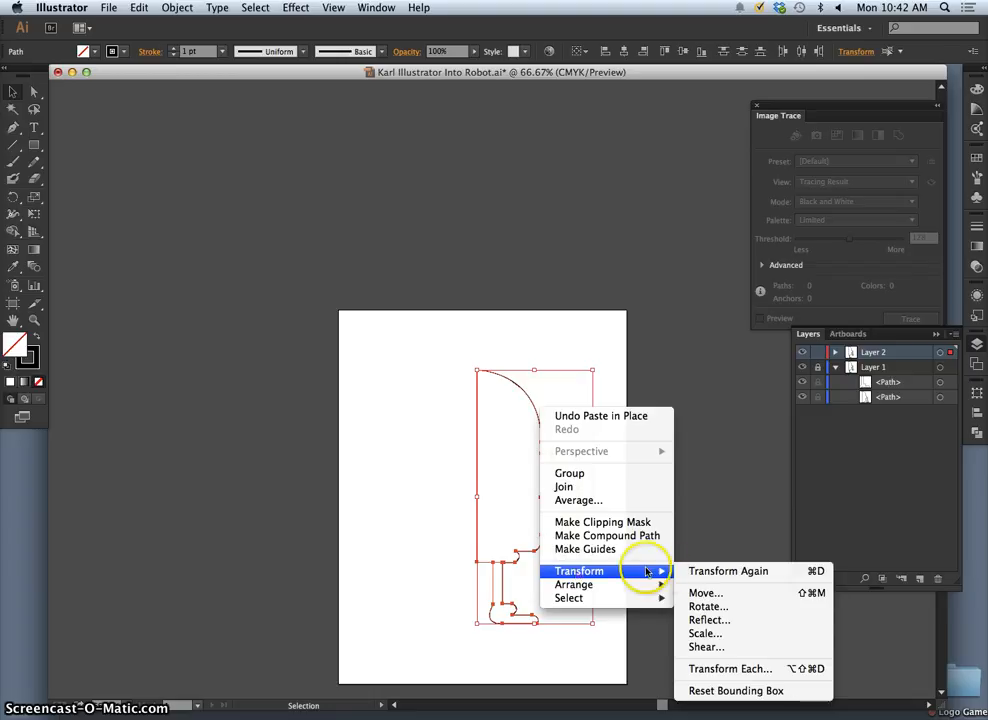
pyautogui.click(711, 623)
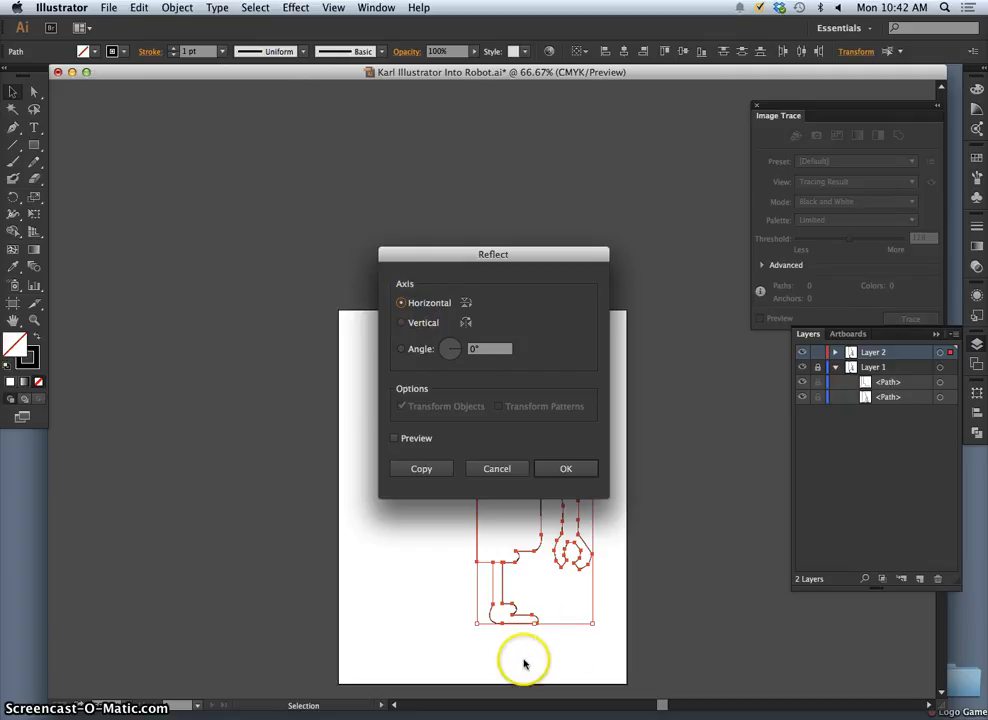
pyautogui.click(401, 325)
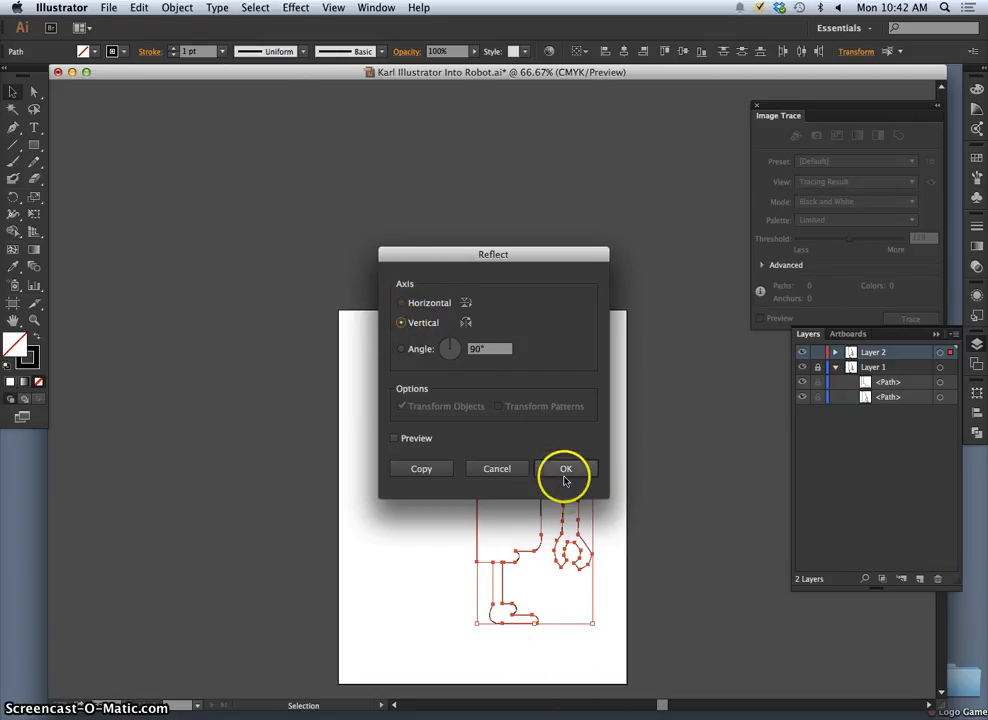
pyautogui.click(566, 468)
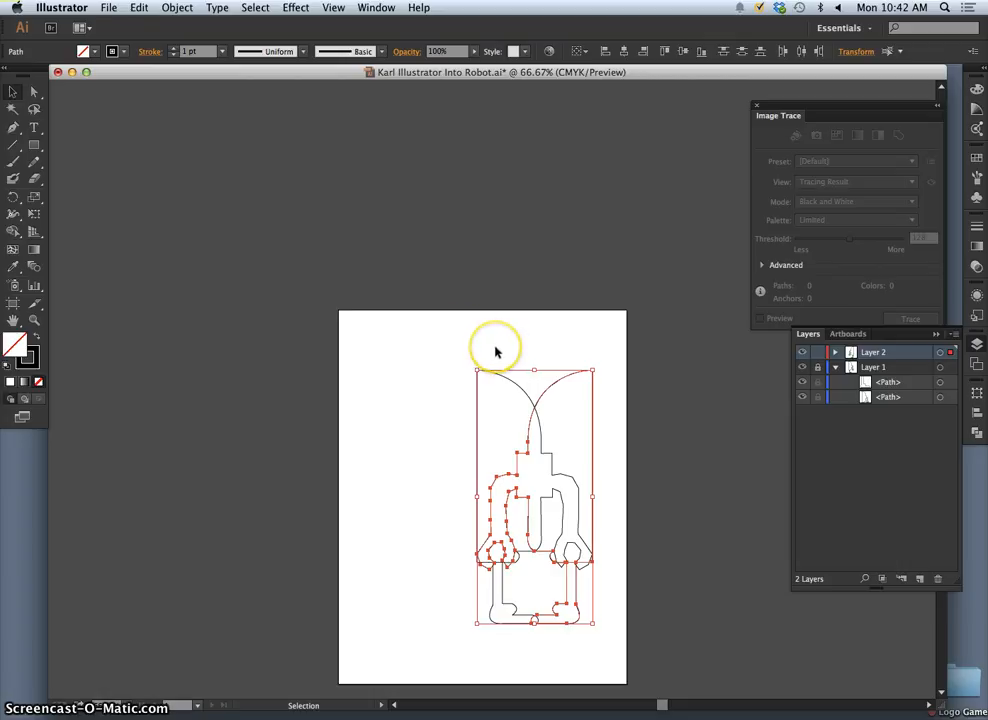
# - Move the mirrored half-robot horizontally until its straight inner edge meets the centre line of the original half, and deselect it
pyautogui.press('Left')
pyautogui.press('Left')
pyautogui.press('Left')
pyautogui.press('Left')
pyautogui.press('Left')
pyautogui.press('Left')
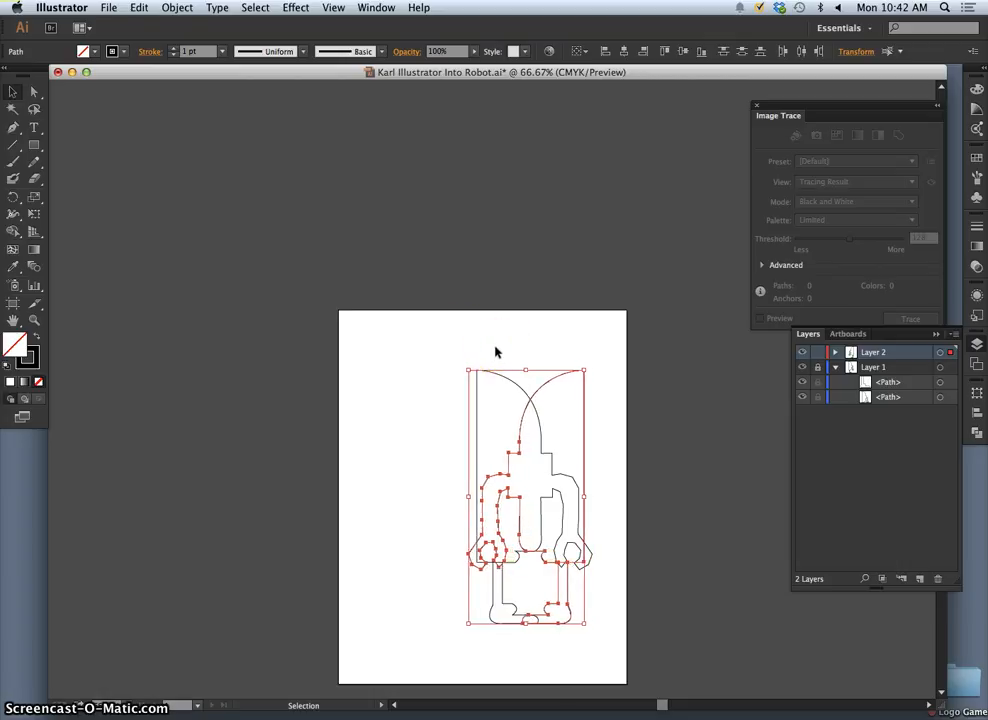
pyautogui.press('Left')
pyautogui.press('Left')
pyautogui.press('Left')
pyautogui.press('Left')
pyautogui.press('Left')
pyautogui.press('Left')
pyautogui.press('Left')
pyautogui.press('Left')
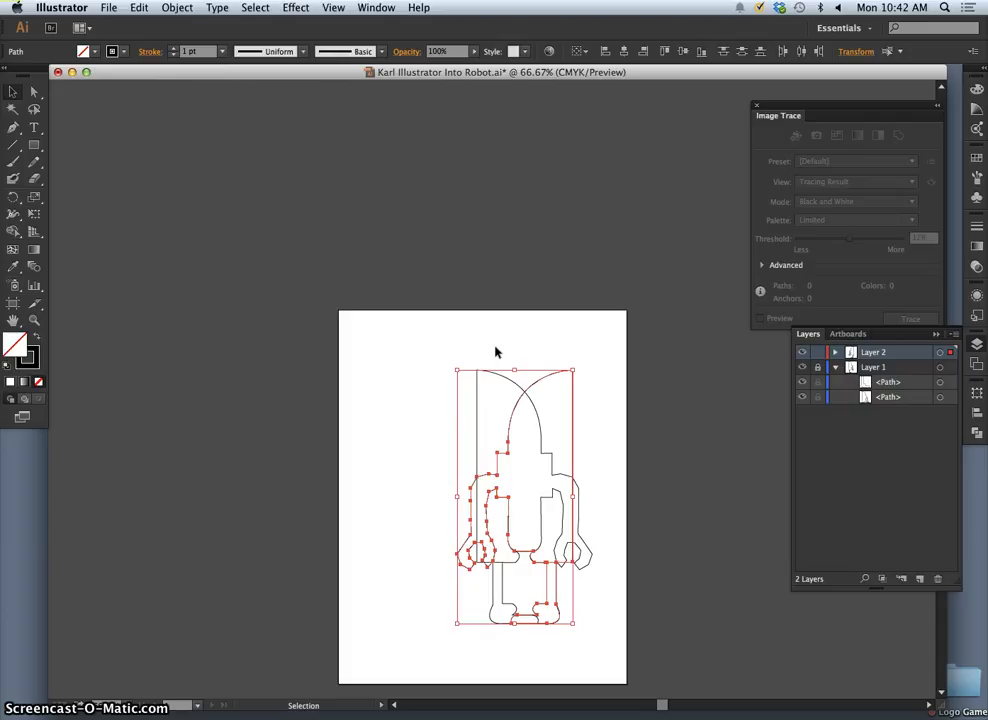
pyautogui.press('Left')
pyautogui.press('Left')
pyautogui.press('Left')
pyautogui.press('Left')
pyautogui.press('Left')
pyautogui.press('Left')
pyautogui.press('Left')
pyautogui.press('Left')
pyautogui.press('Left')
pyautogui.press('Left')
pyautogui.press('Left')
pyautogui.press('Left')
pyautogui.press('Left')
pyautogui.press('Left')
pyautogui.press('Left')
pyautogui.press('Left')
pyautogui.press('Left')
pyautogui.press('Left')
pyautogui.press('Left')
pyautogui.press('Left')
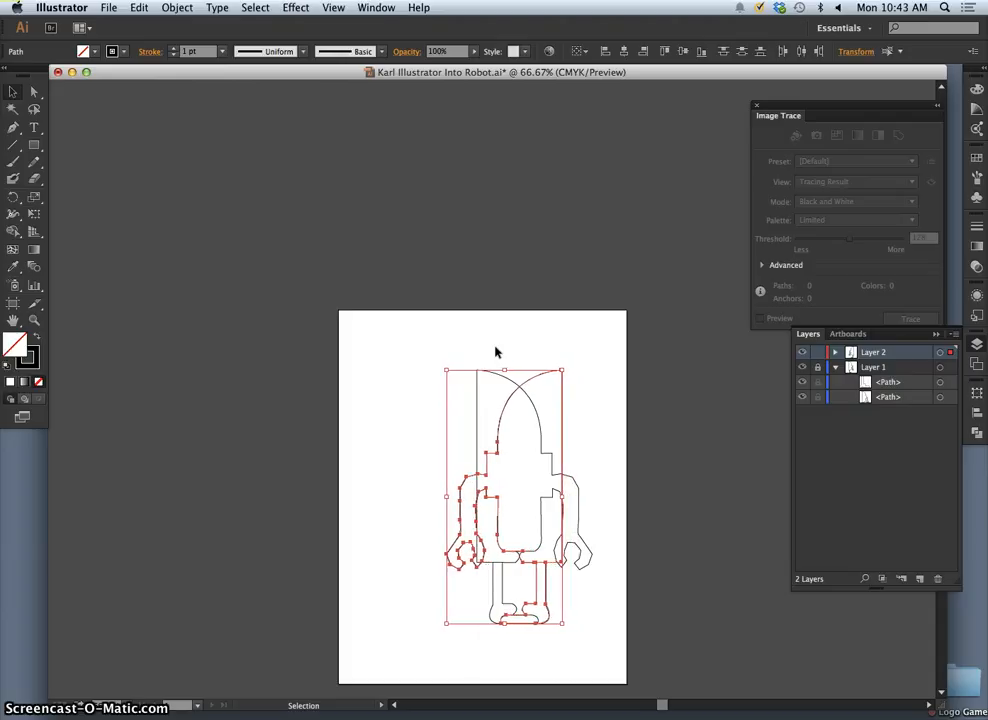
pyautogui.press('Left')
pyautogui.press('Left')
pyautogui.press('Left')
pyautogui.press('Left')
pyautogui.press('Left')
pyautogui.press('Left')
pyautogui.press('Left')
pyautogui.press('Left')
pyautogui.press('Left')
pyautogui.press('Left')
pyautogui.press('Left')
pyautogui.press('Left')
pyautogui.press('Left')
pyautogui.press('Left')
pyautogui.press('Left')
pyautogui.press('Left')
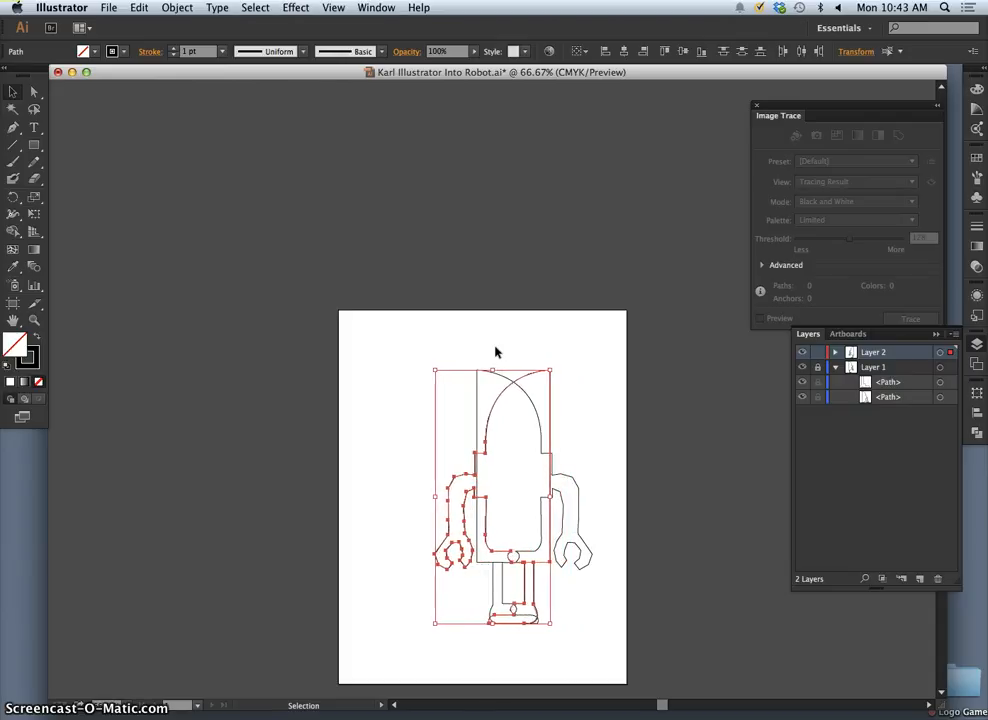
pyautogui.press('Left')
pyautogui.press('Left')
pyautogui.press('Left')
pyautogui.press('Left')
pyautogui.press('Left')
pyautogui.press('Left')
pyautogui.press('Left')
pyautogui.press('Left')
pyautogui.press('Left')
pyautogui.press('Left')
pyautogui.press('Left')
pyautogui.press('Left')
pyautogui.press('Left')
pyautogui.press('Left')
pyautogui.press('Left')
pyautogui.press('Left')
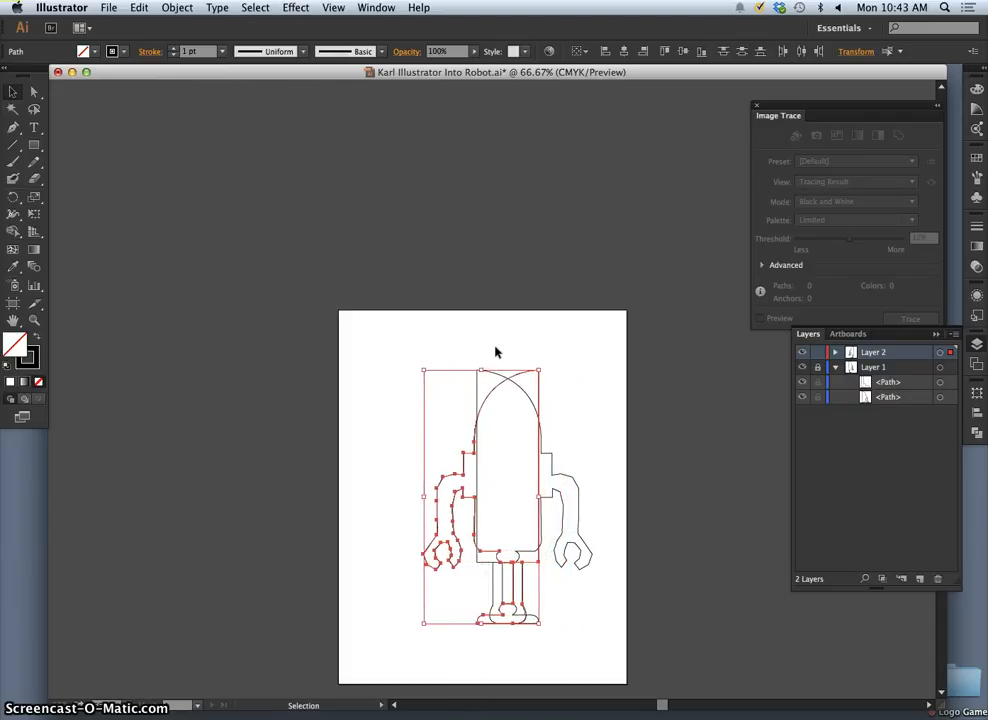
pyautogui.press('Left')
pyautogui.press('Left')
pyautogui.press('Left')
pyautogui.press('Left')
pyautogui.press('Left')
pyautogui.press('Left')
pyautogui.press('Left')
pyautogui.press('Left')
pyautogui.press('Left')
pyautogui.press('Left')
pyautogui.press('Left')
pyautogui.press('Left')
pyautogui.press('Left')
pyautogui.press('Left')
pyautogui.press('Left')
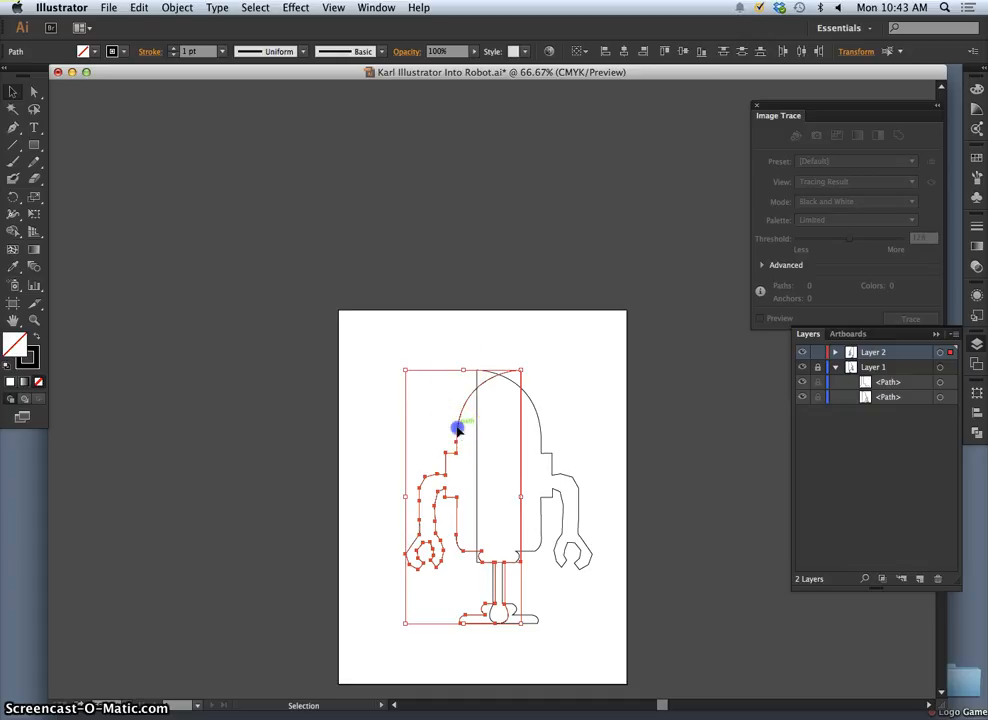
pyautogui.moveTo(458, 430); pyautogui.dragTo(414, 428)
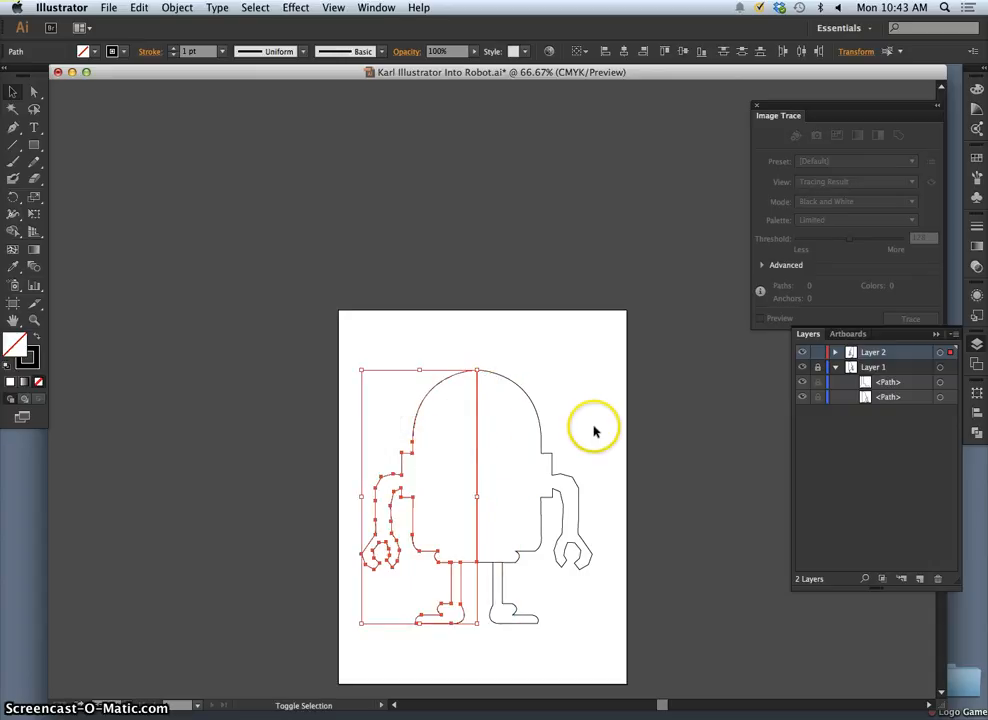
pyautogui.click(536, 425)
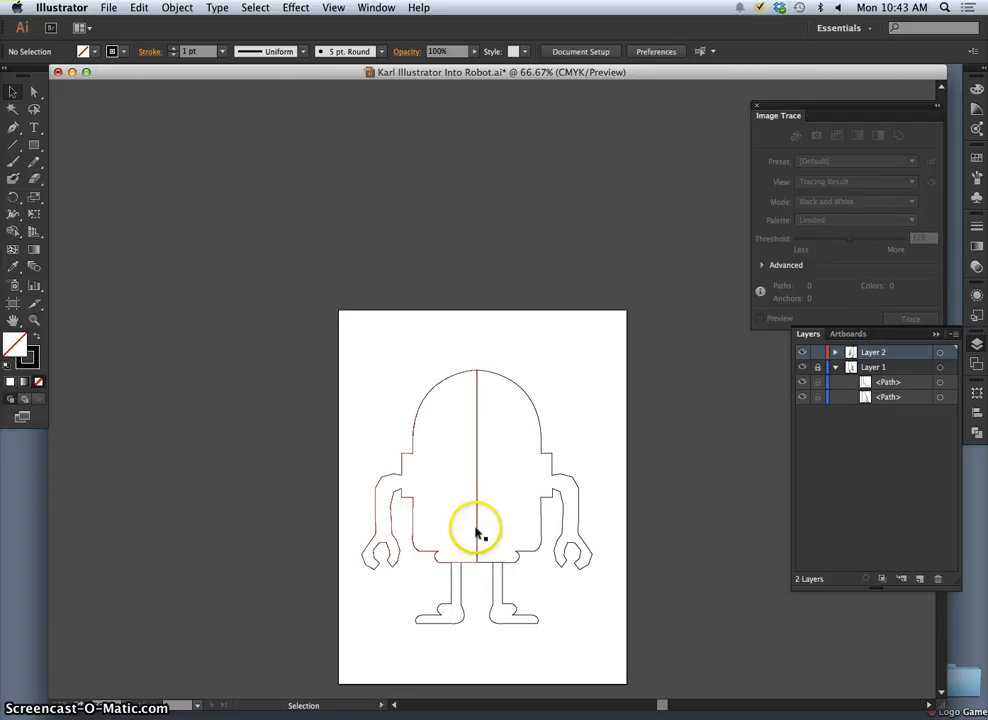
# - Inspect the seam at the top of the head where the two robot halves meet
pyautogui.press('super+equal')
pyautogui.press('super+equal')
pyautogui.press('super+equal')
pyautogui.press('super+equal')
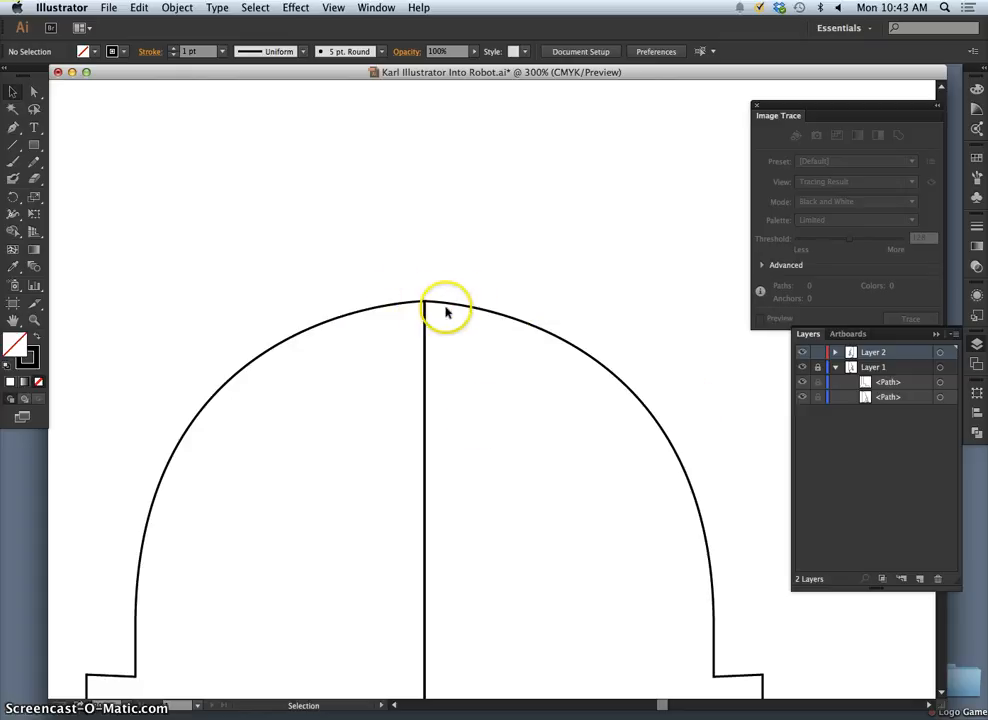
pyautogui.press('a')
pyautogui.press('super+minus')
pyautogui.press('super+minus')
pyautogui.press('super+minus')
pyautogui.press('super+minus')
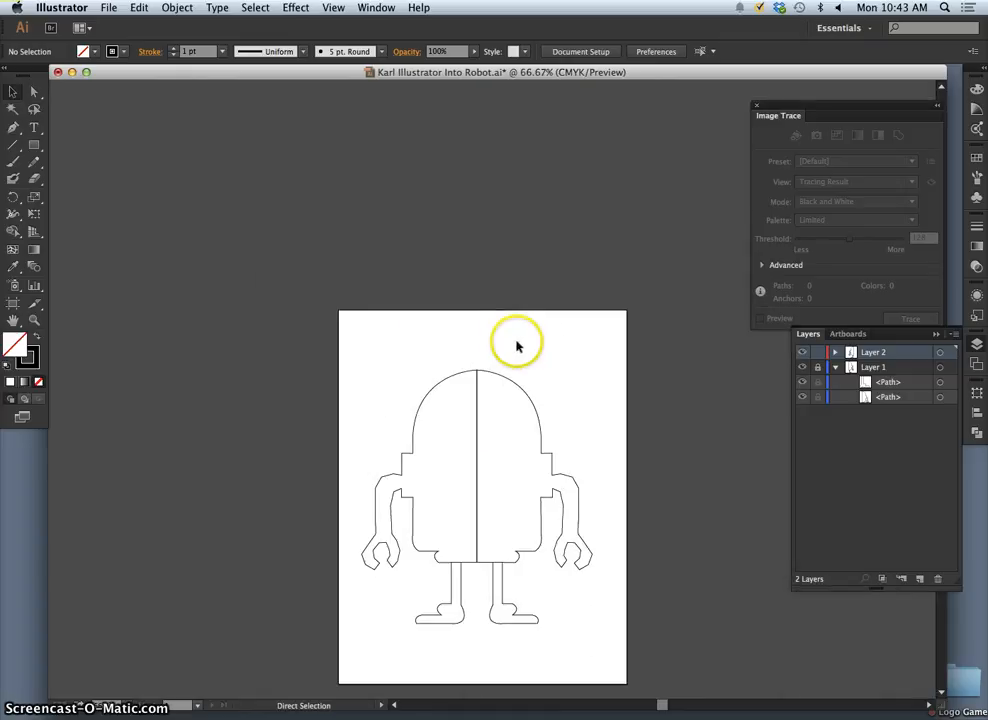
pyautogui.scroll(-1, 517, 347)
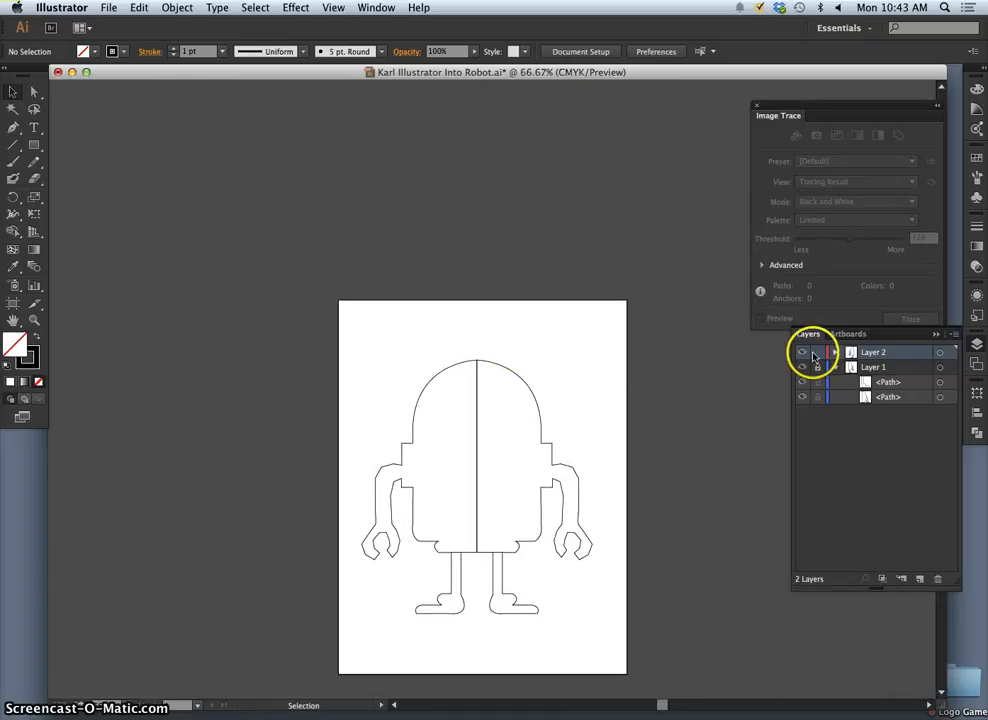
# - Unlock Layer 1, select the artwork of Layer 2 and of Layer 1 in turn, and clear the selection
pyautogui.click(940, 353)
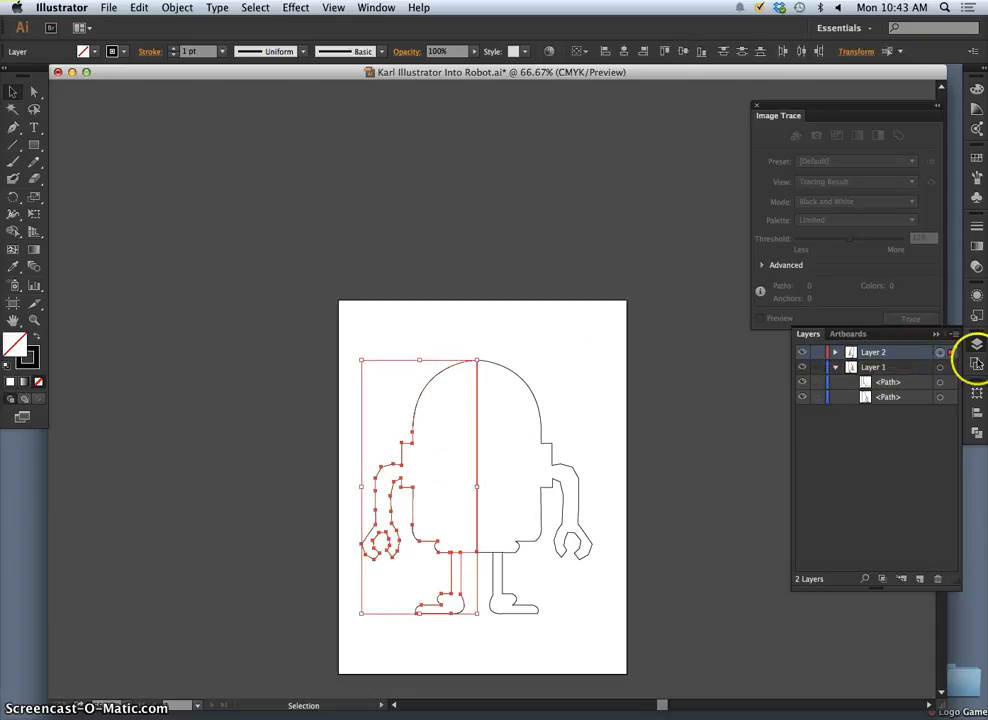
pyautogui.click(940, 368)
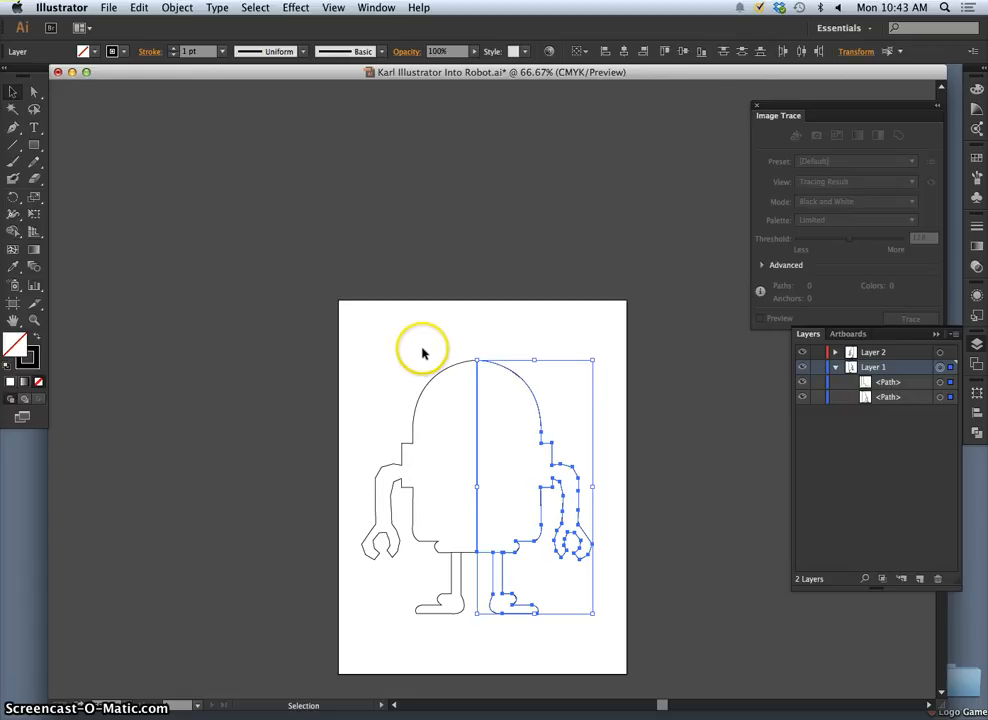
pyautogui.click(524, 343)
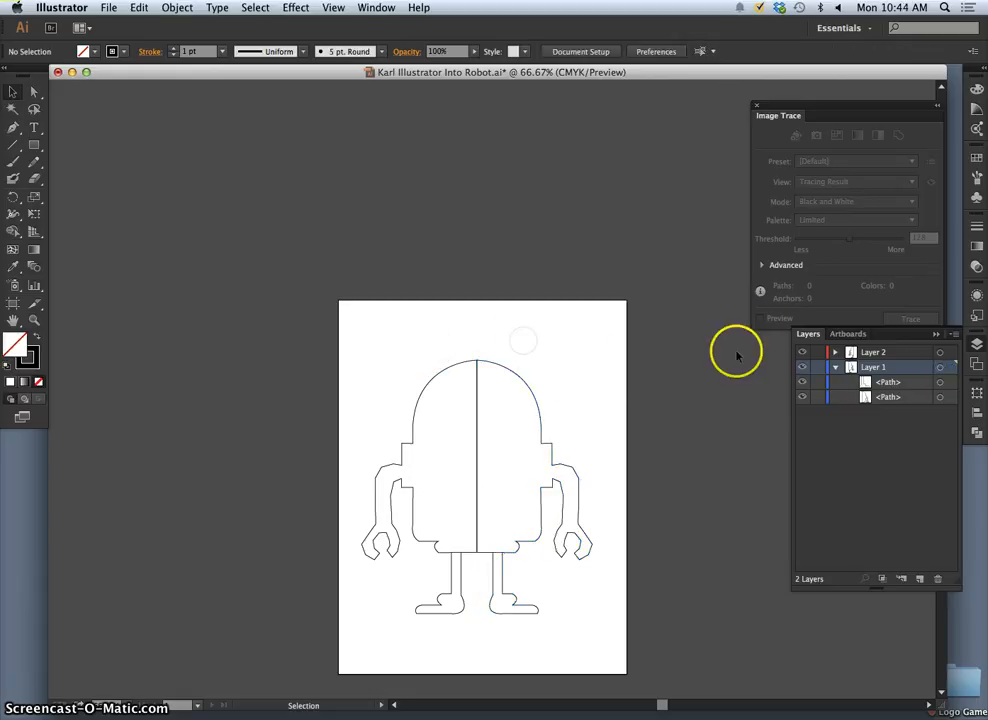
# - Select both robot halves and merge them into a single outline with the Pathfinder Unite operation
pyautogui.click(378, 7)
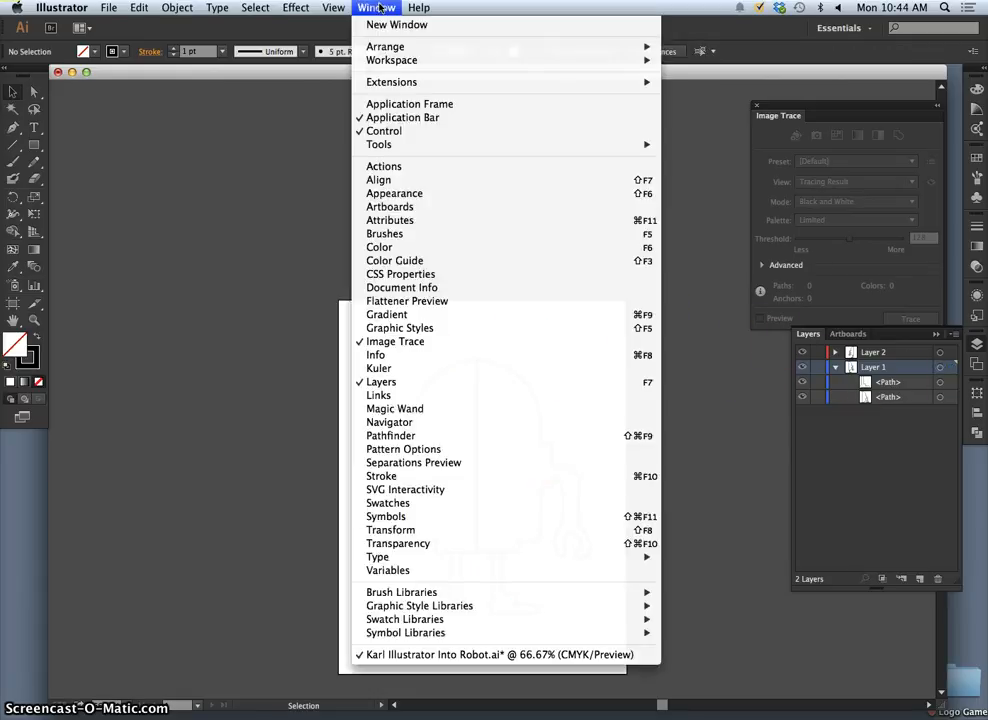
pyautogui.click(385, 436)
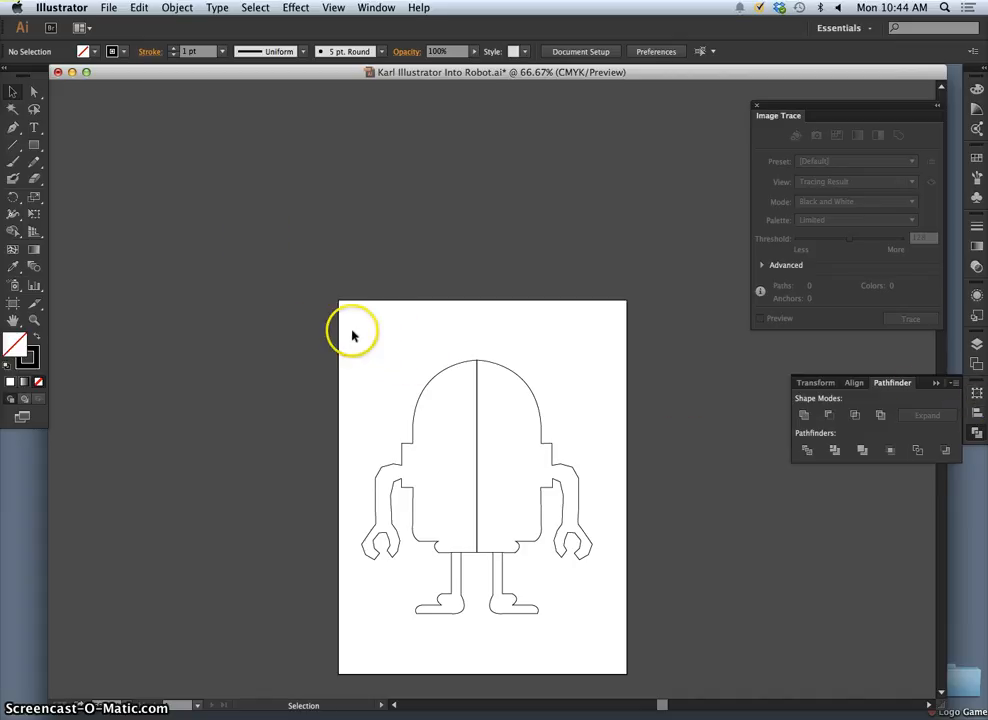
pyautogui.moveTo(536, 553); pyautogui.dragTo(612, 640)
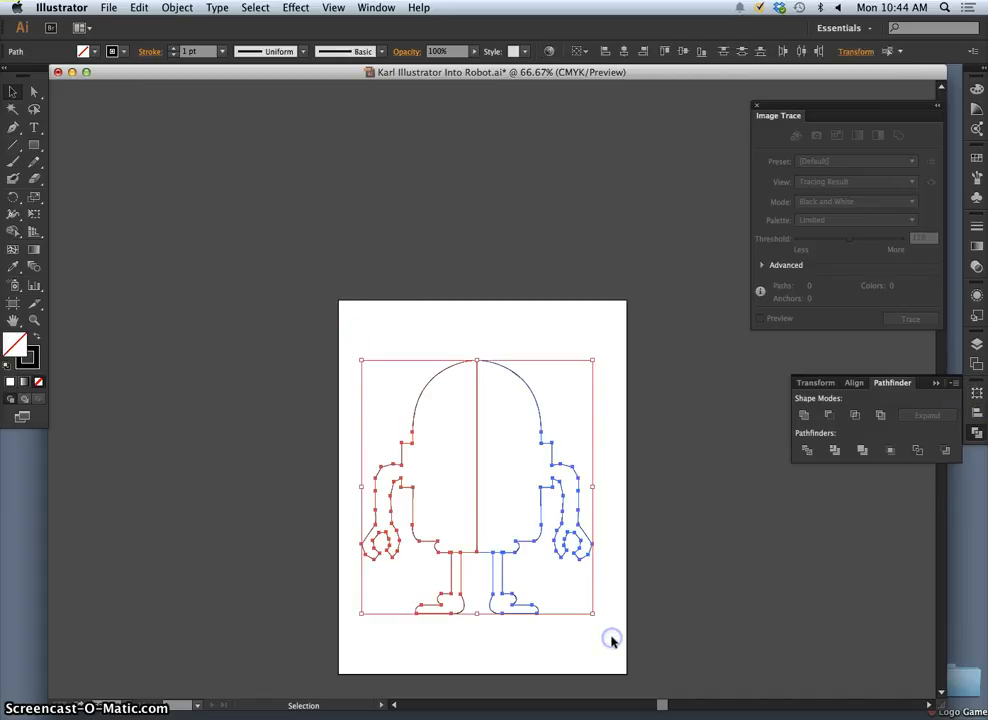
pyautogui.click(804, 416)
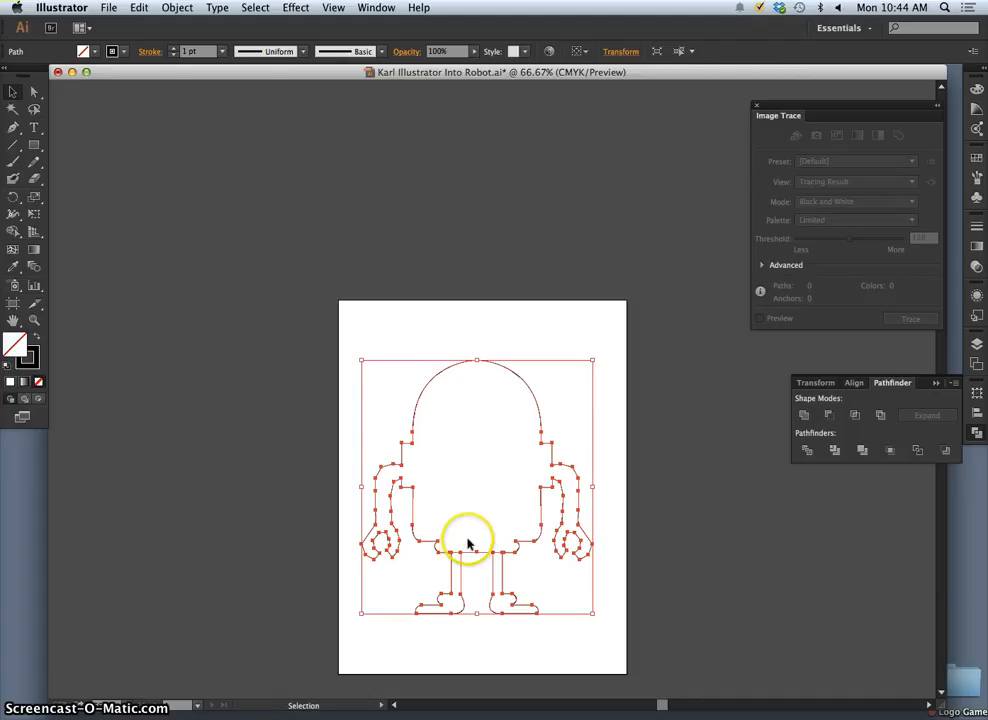
pyautogui.click(536, 318)
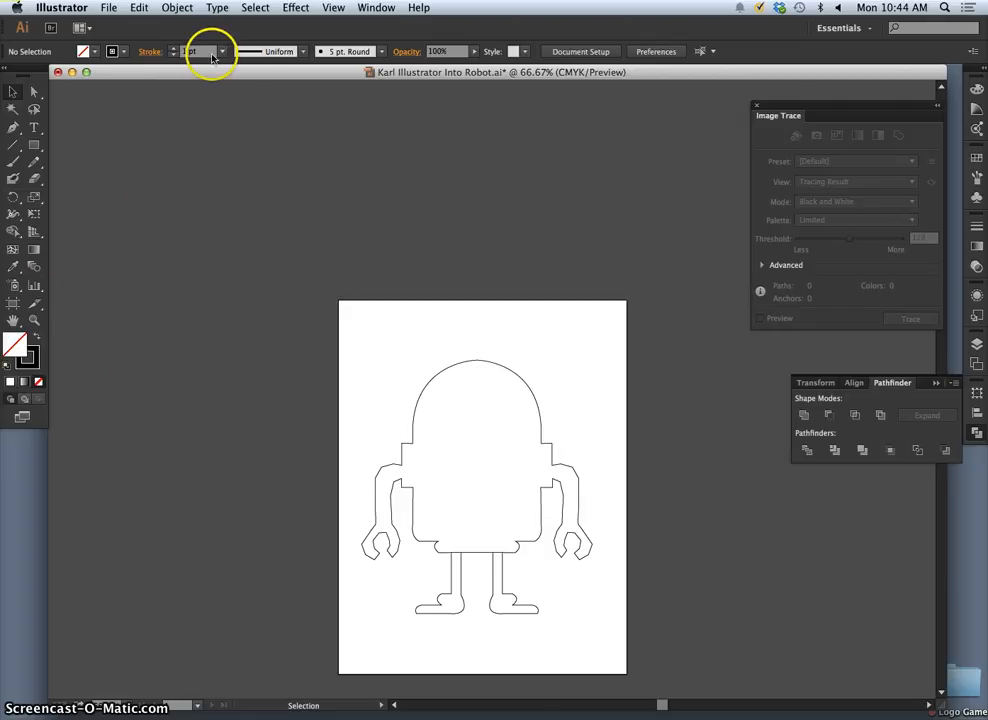
# - Select the united robot outline and set its stroke weight to 8 pt
pyautogui.moveTo(365, 368); pyautogui.dragTo(561, 614)
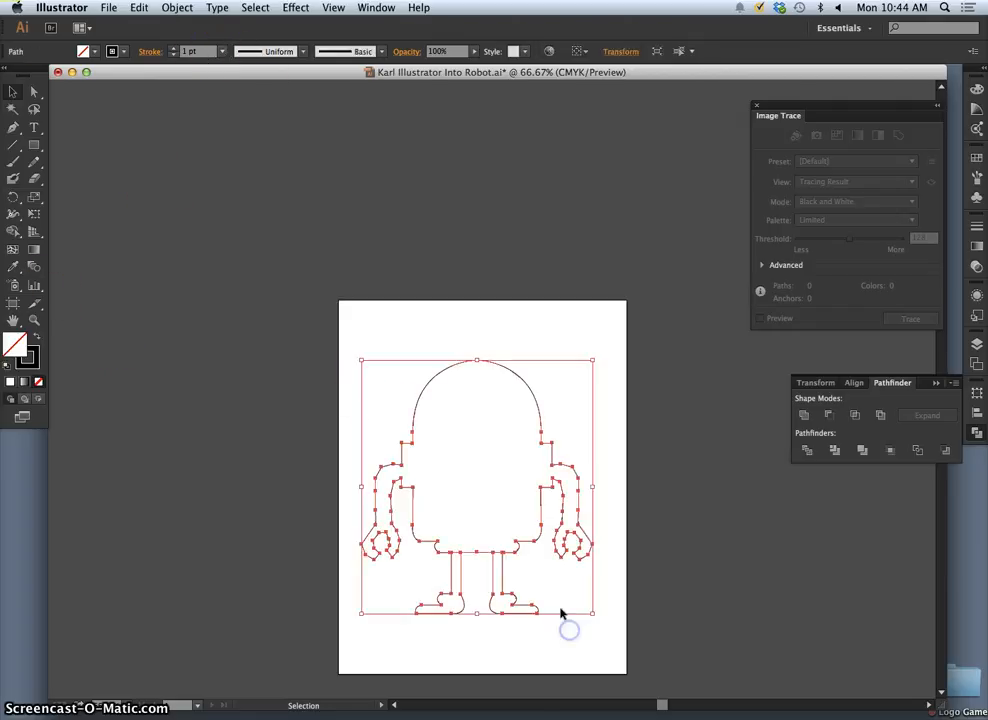
pyautogui.click(222, 51)
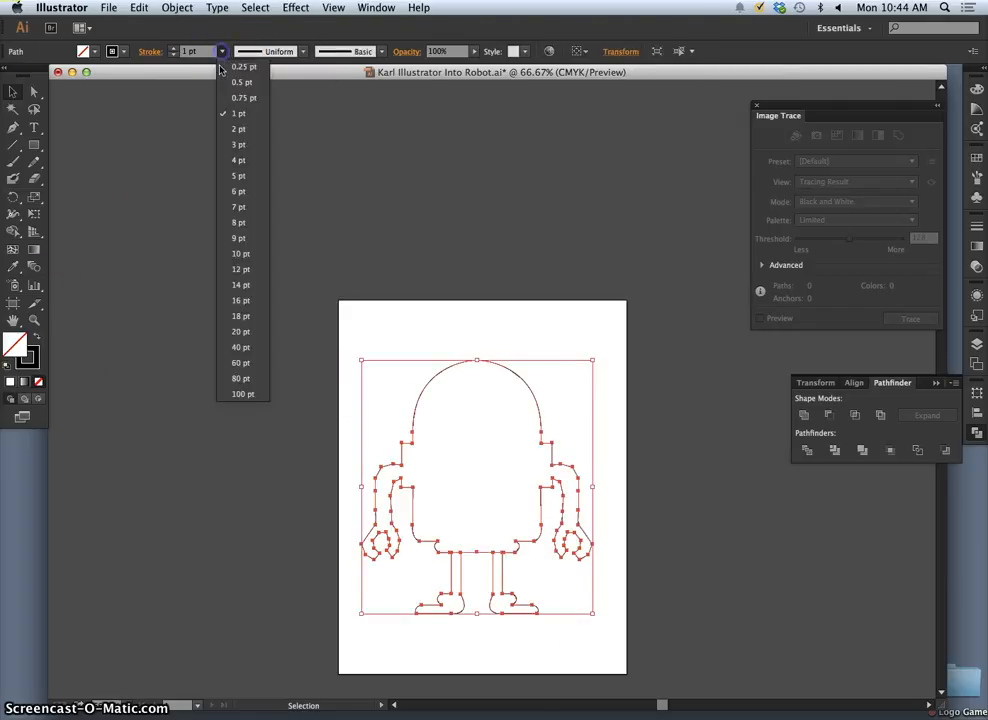
pyautogui.click(239, 223)
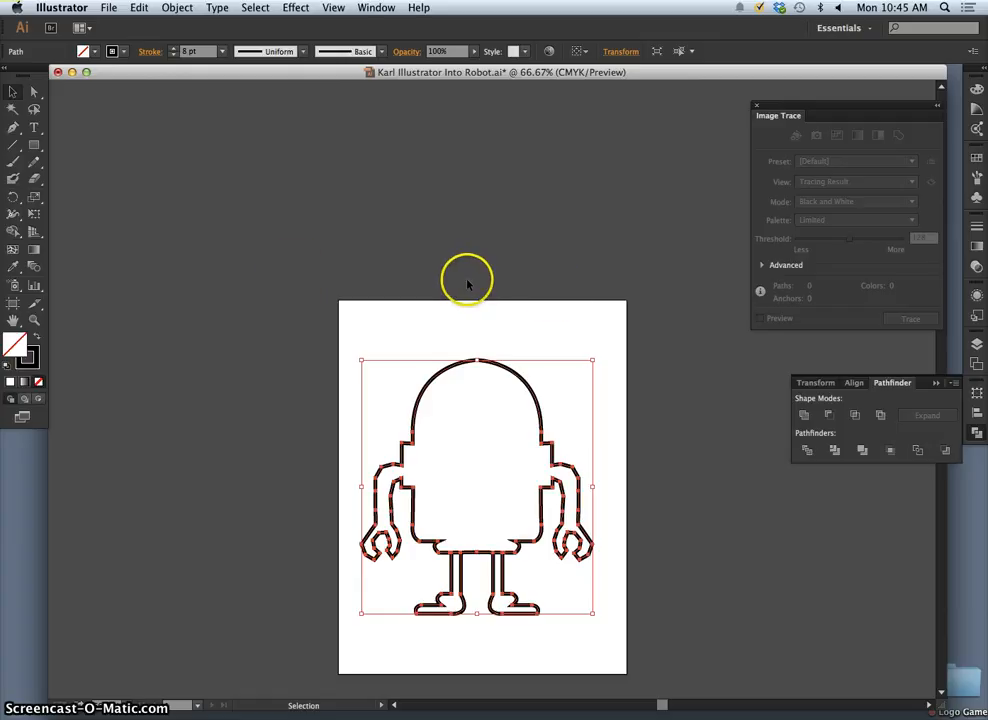
# - Try the double-bulge and the asymmetrical tapered variable width profiles on the robot's stroke
pyautogui.click(290, 51)
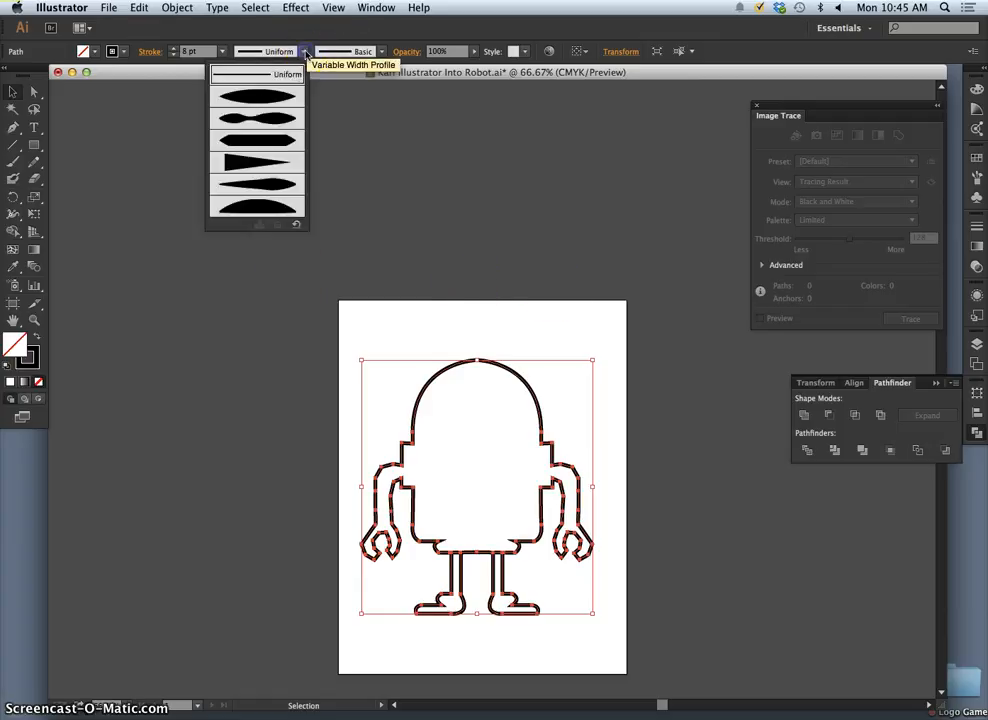
pyautogui.click(277, 123)
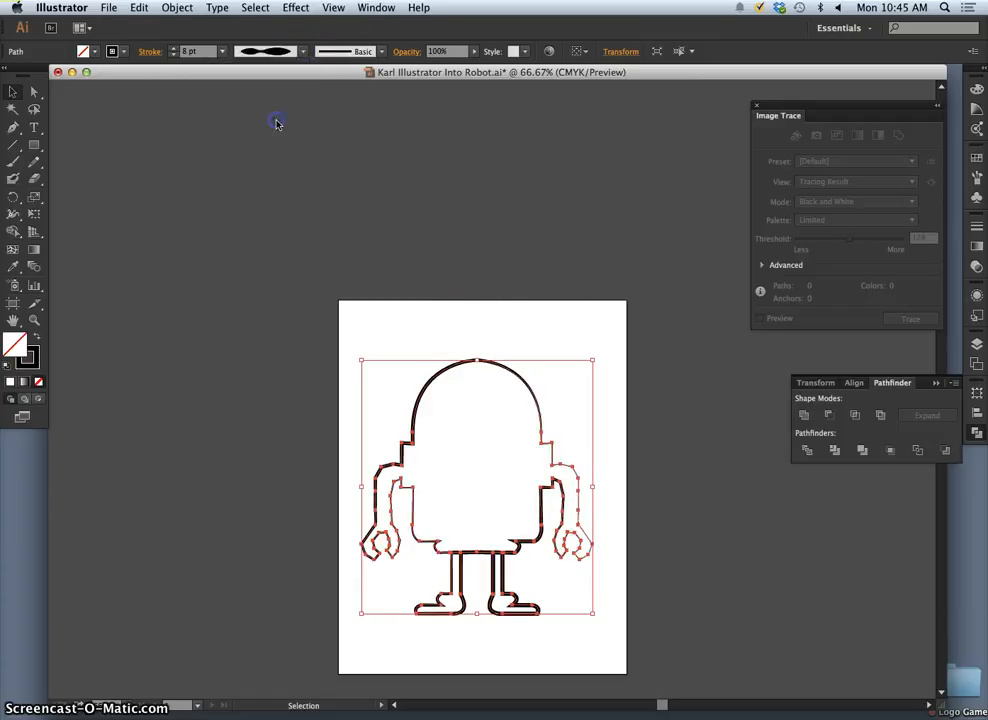
pyautogui.click(290, 50)
pyautogui.click(278, 187)
# - Try the rough charcoal-like brush on the robot outline and deselect it to judge the look
pyautogui.click(366, 50)
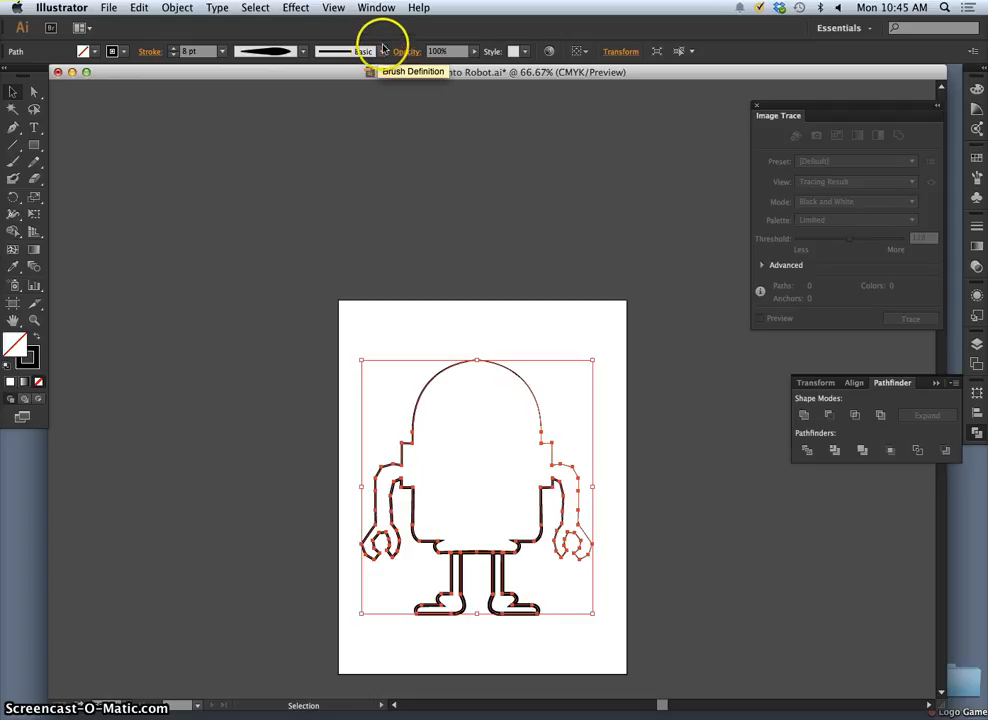
pyautogui.click(344, 130)
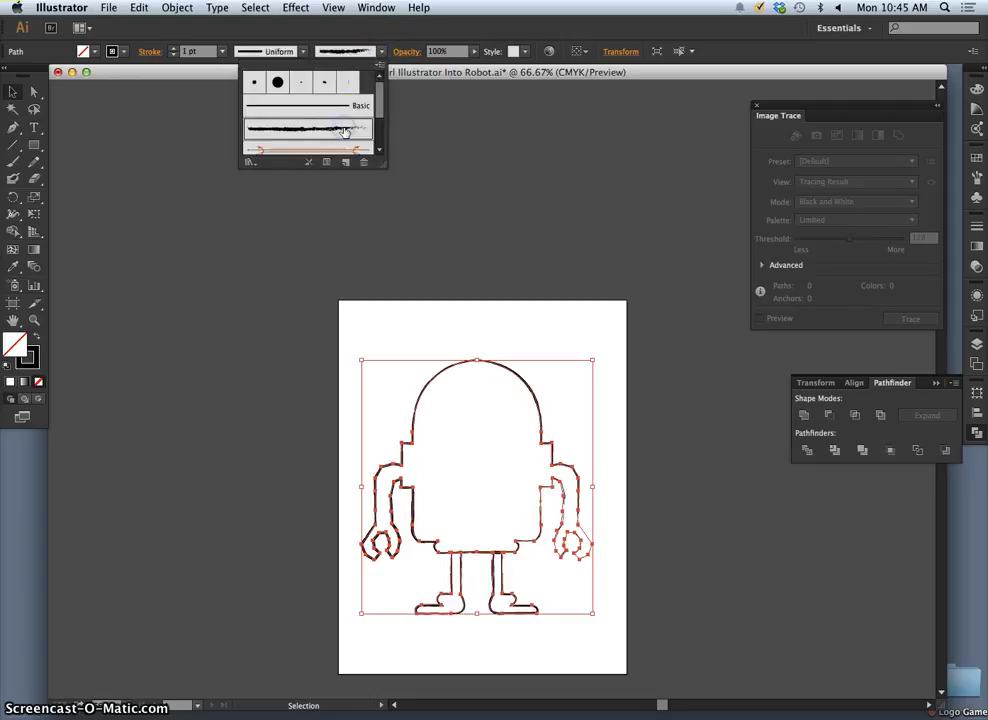
pyautogui.click(603, 401)
pyautogui.click(509, 352)
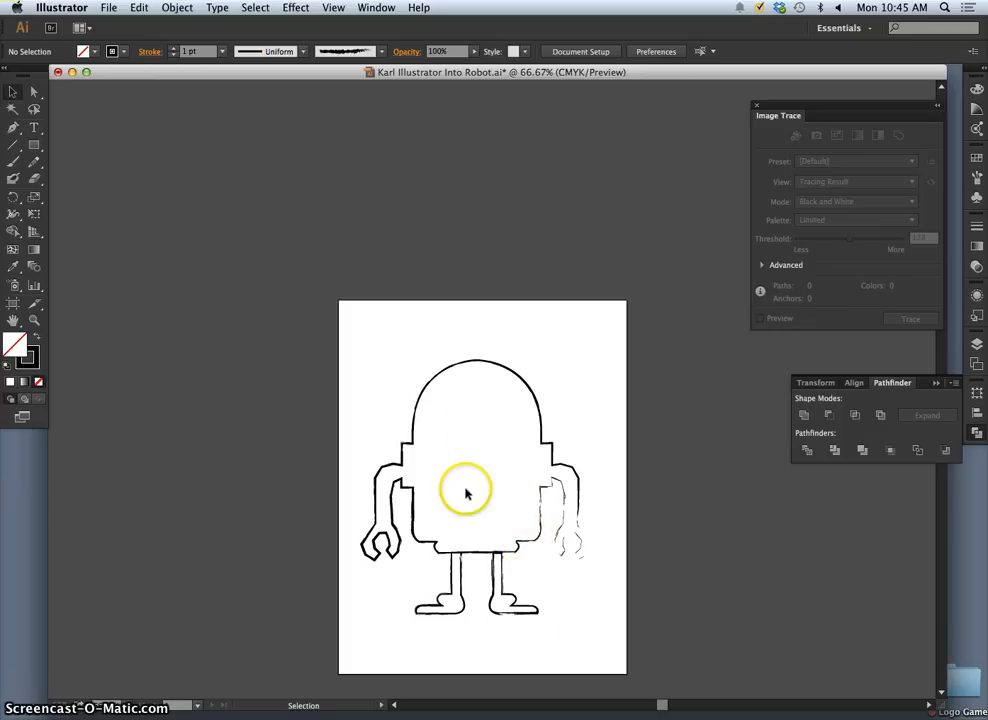
# - Select the whole robot outline, restore the Basic brush and set its stroke weight to 4 pt
pyautogui.moveTo(352, 326); pyautogui.dragTo(599, 641)
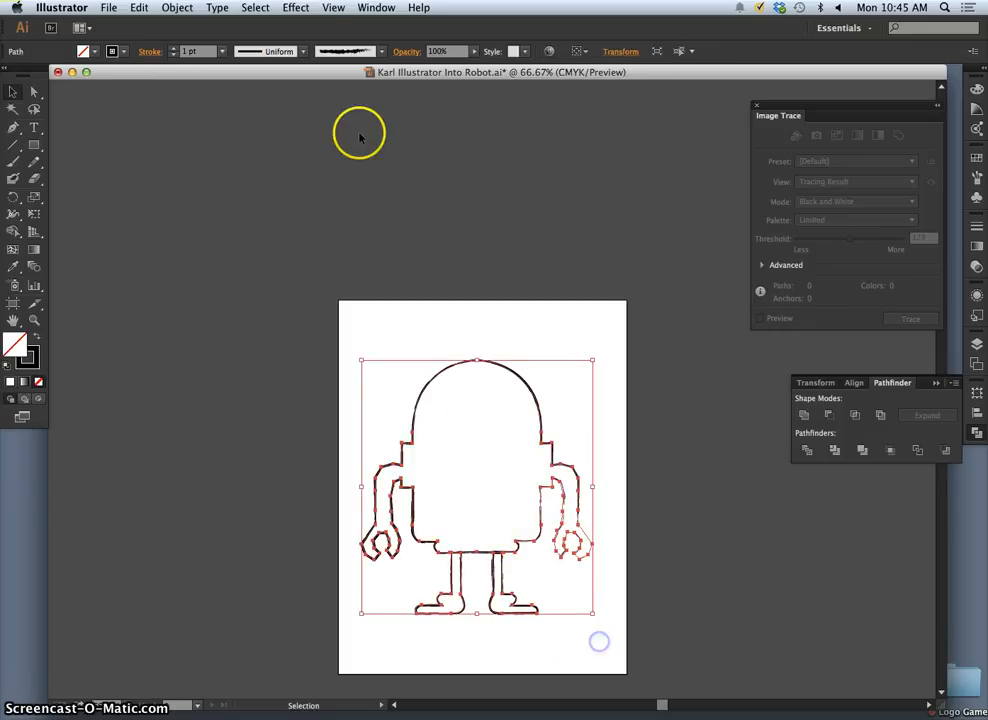
pyautogui.click(303, 51)
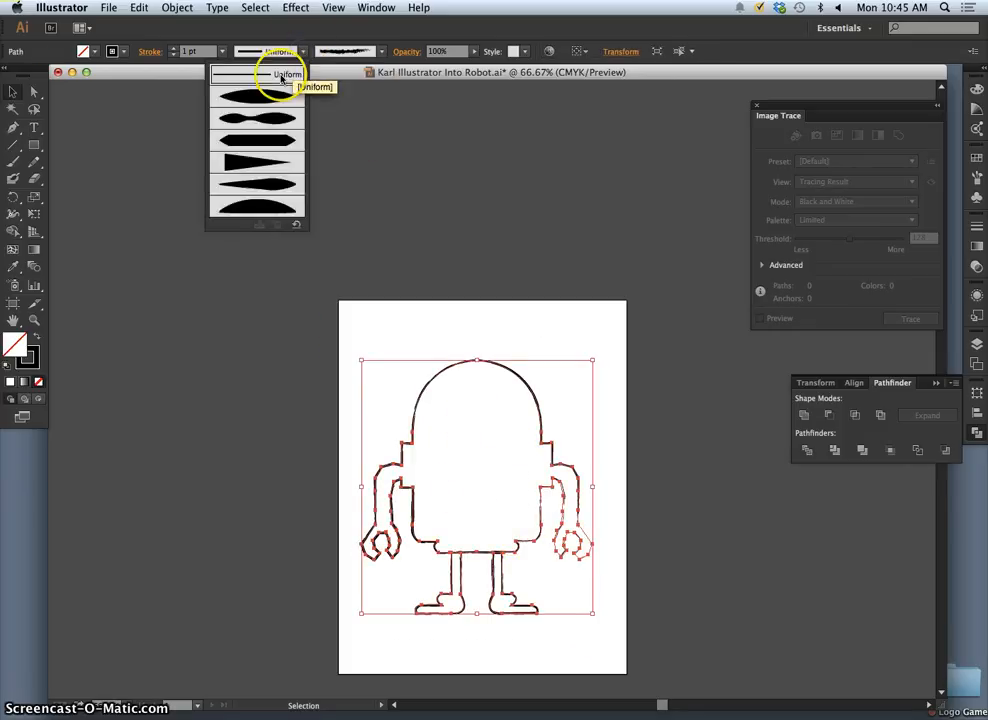
pyautogui.click(372, 55)
pyautogui.click(372, 55)
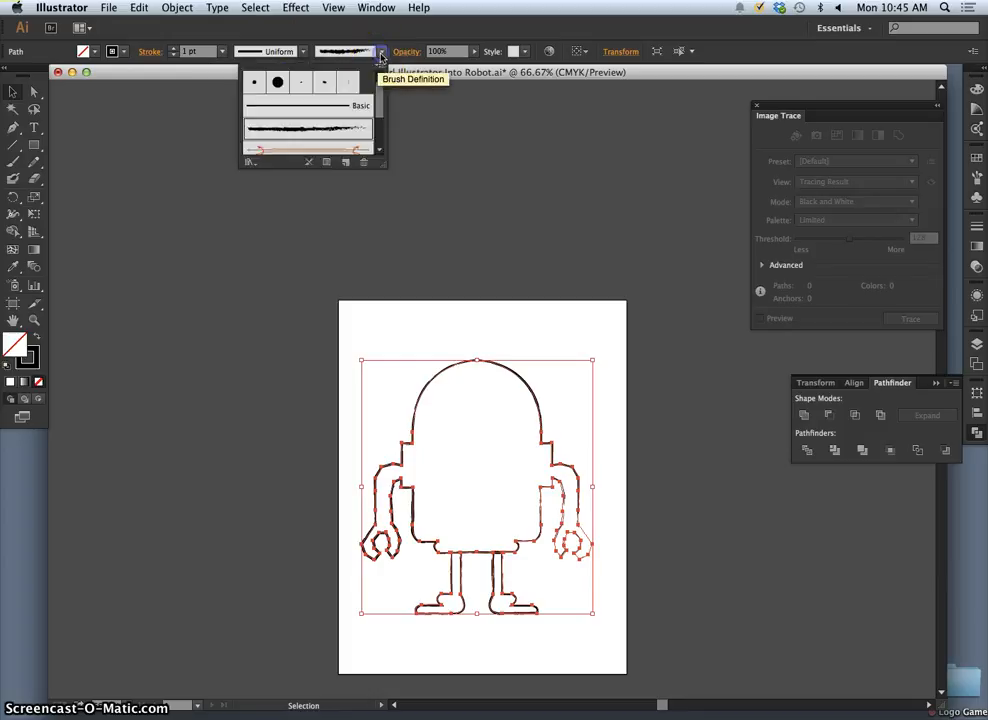
pyautogui.click(262, 105)
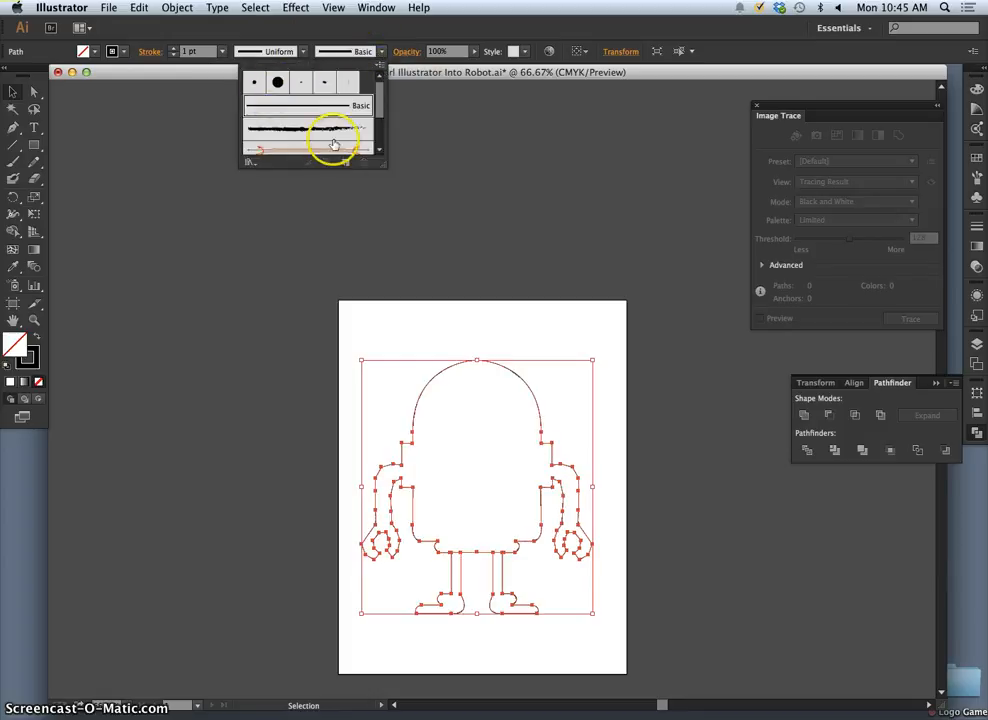
pyautogui.click(172, 128)
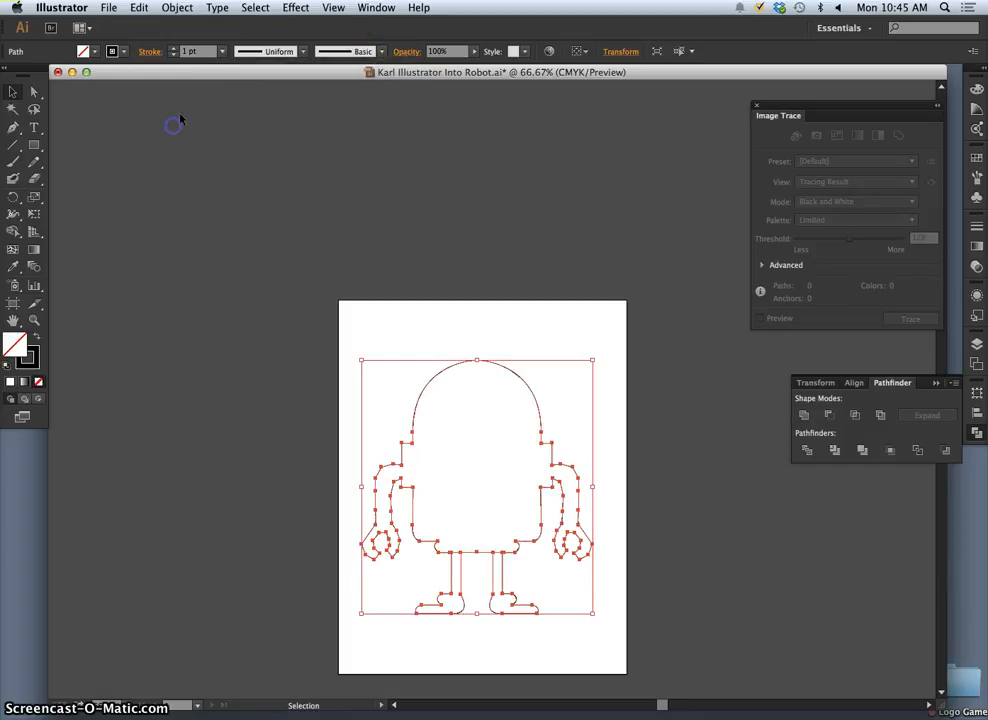
pyautogui.click(221, 52)
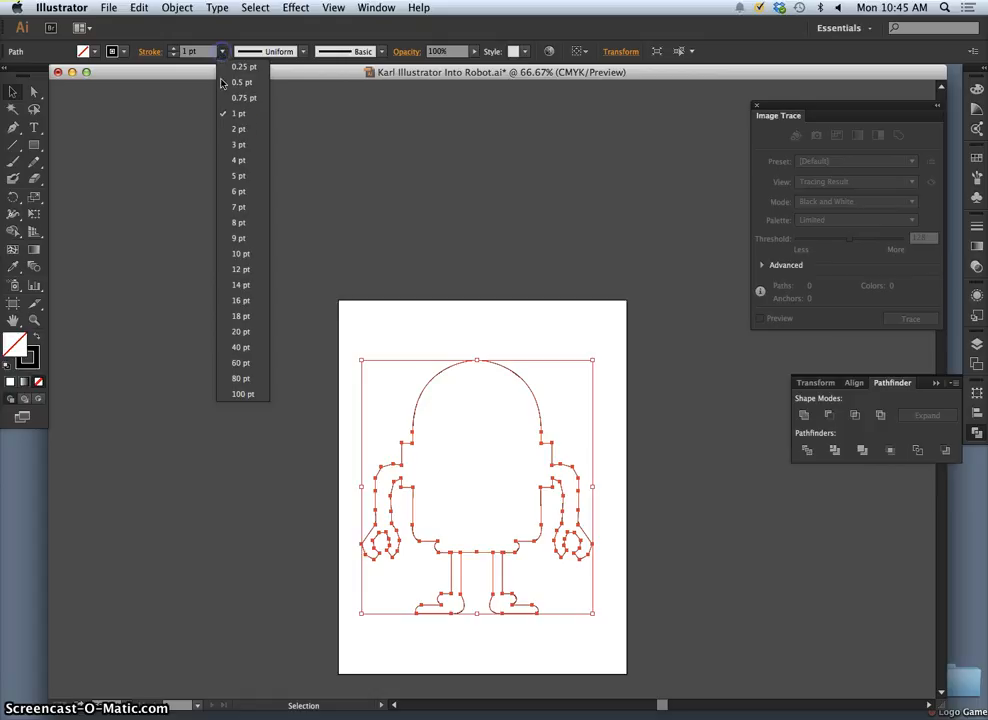
pyautogui.click(238, 159)
pyautogui.click(292, 212)
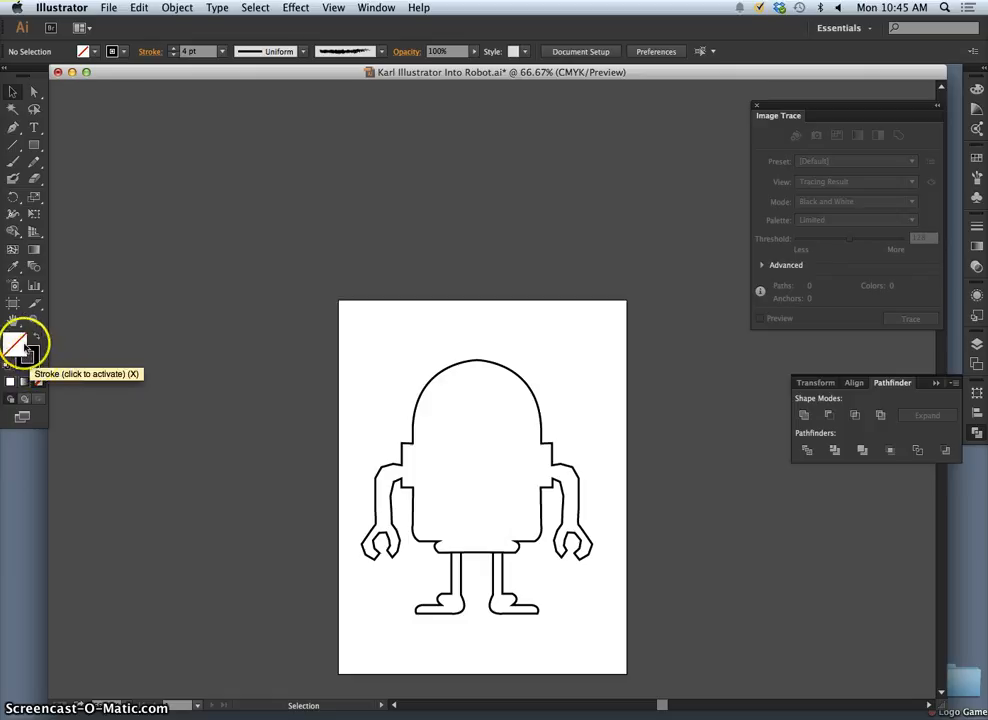
# - Swap the fill and stroke of the whole robot outline for a solid black fill without stroke, then deselect it
pyautogui.click(37, 339)
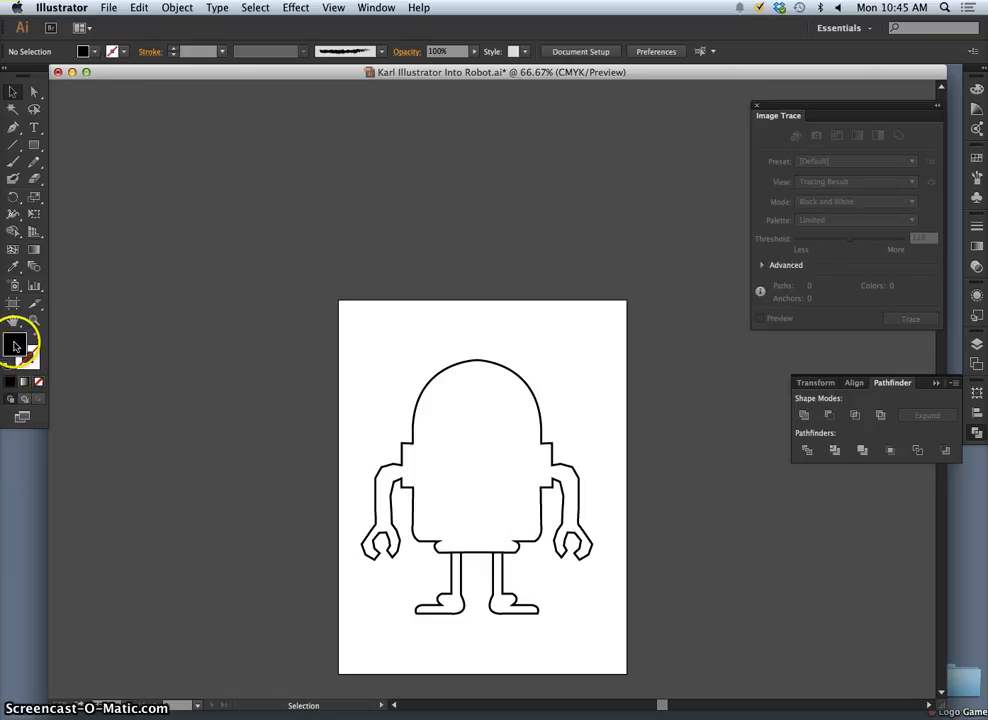
pyautogui.click(37, 338)
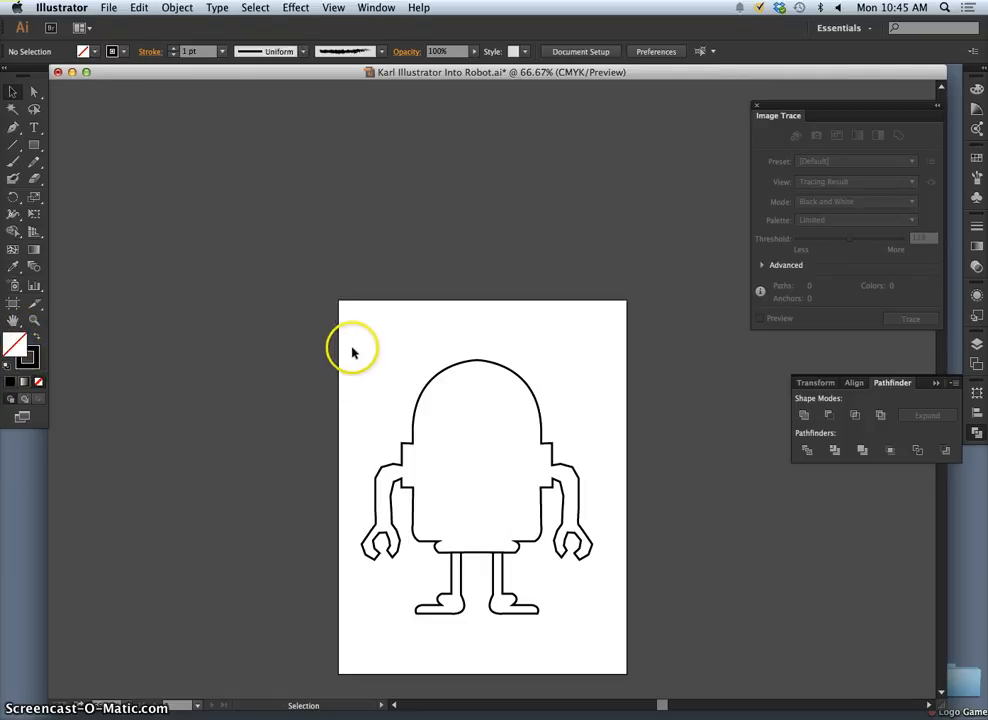
pyautogui.moveTo(352, 352)
pyautogui.mouseDown()
pyautogui.moveTo(573, 640)
pyautogui.moveTo(606, 660)
pyautogui.mouseUp()
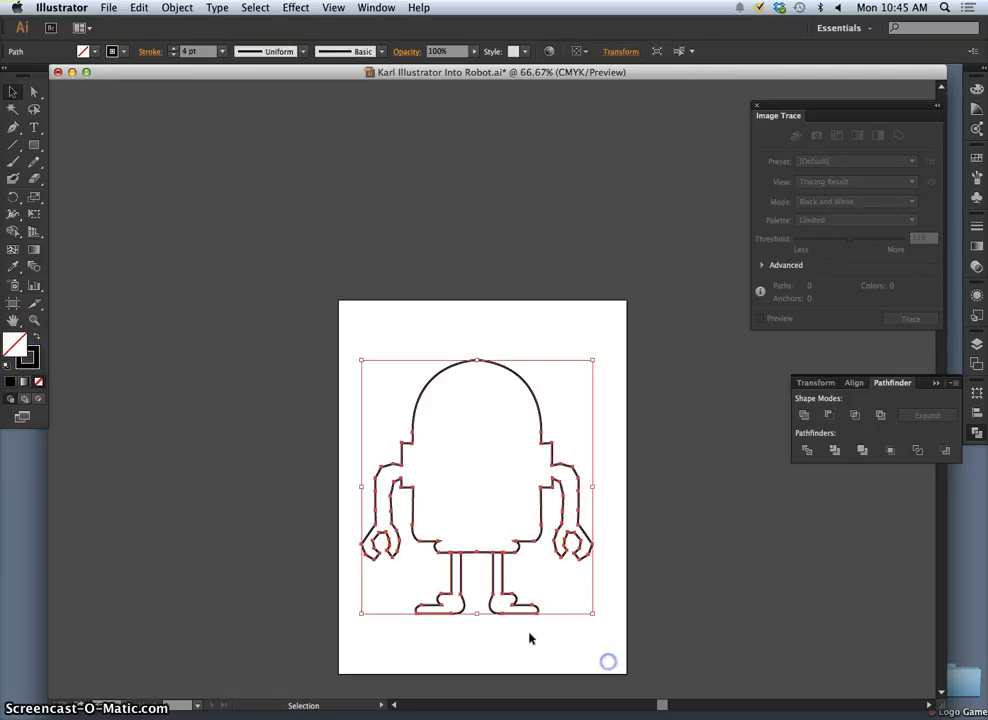
pyautogui.click(37, 341)
pyautogui.click(435, 334)
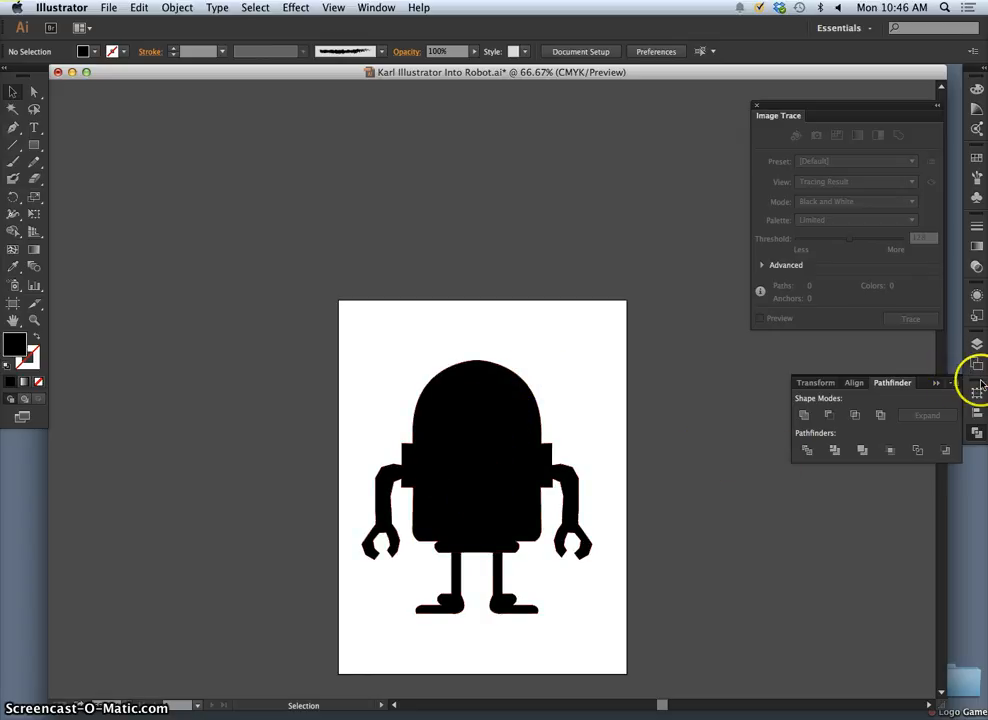
# - Add a new layer above the robot's layer and lock Layer 2 and Layer 1
pyautogui.click(977, 344)
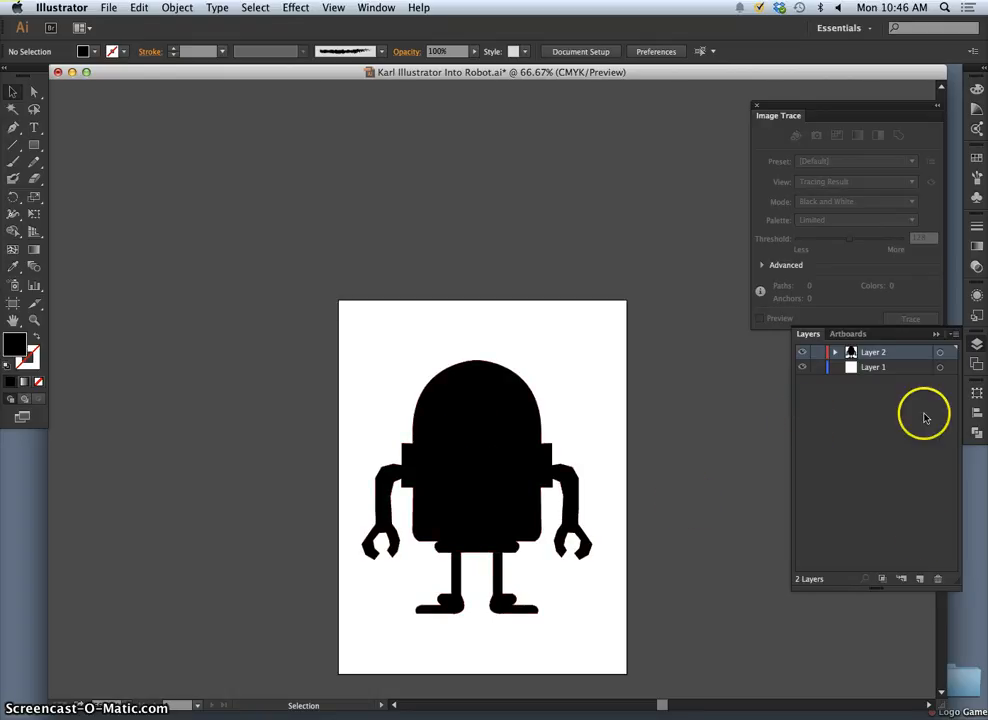
pyautogui.click(920, 580)
pyautogui.click(817, 370)
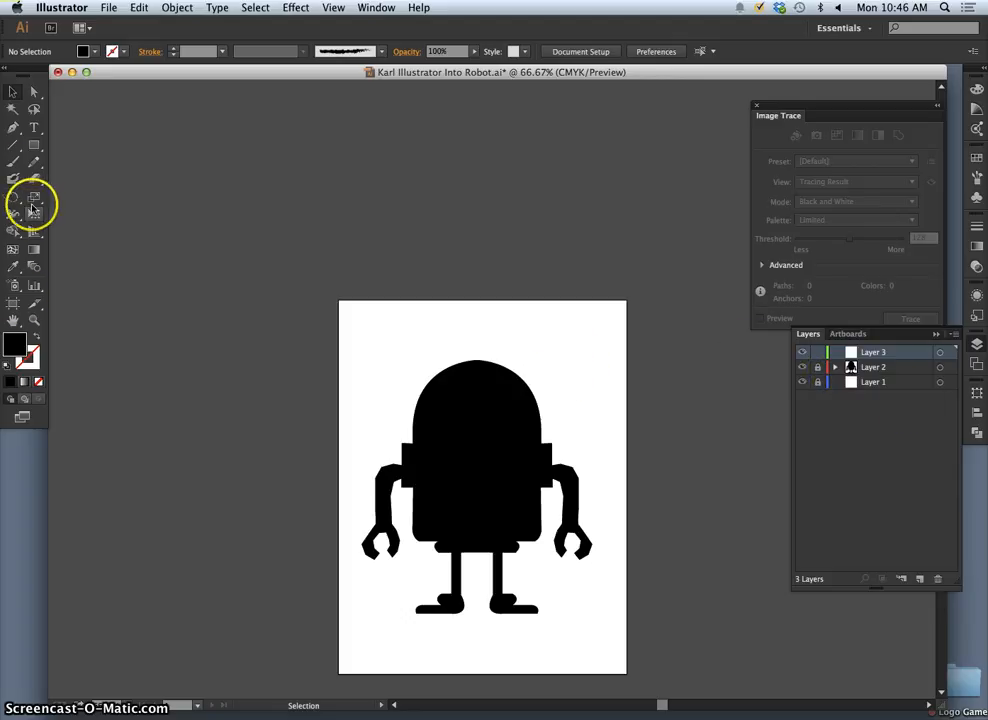
# - Draw a text area over the robot's torso and set its font size to 200 pt
pyautogui.click(33, 129)
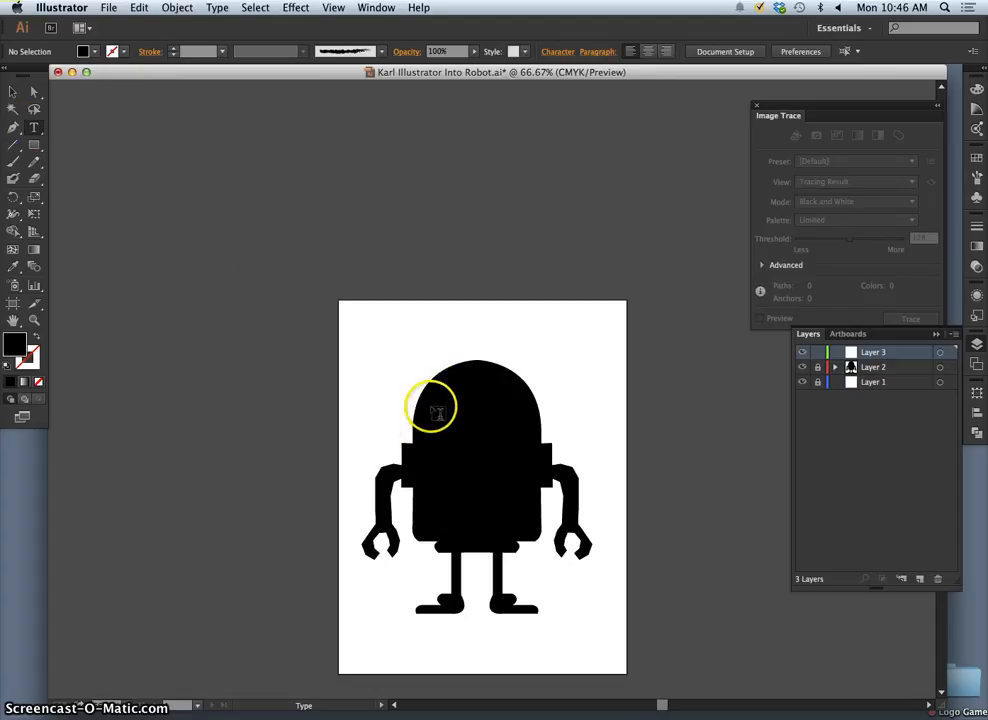
pyautogui.moveTo(431, 408); pyautogui.dragTo(528, 538)
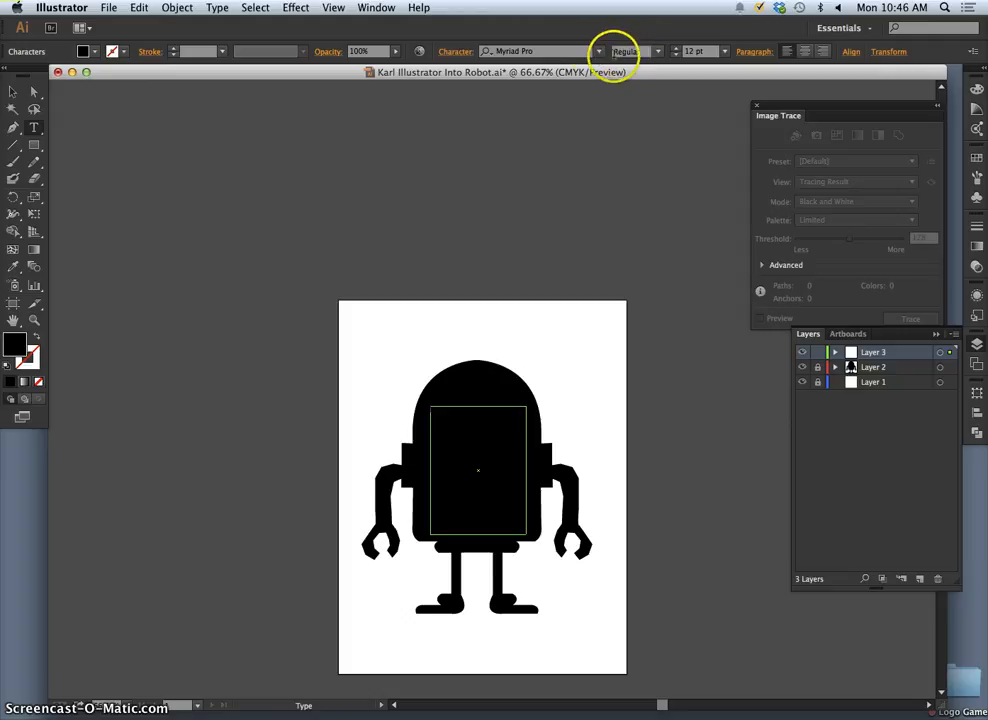
pyautogui.click(724, 51)
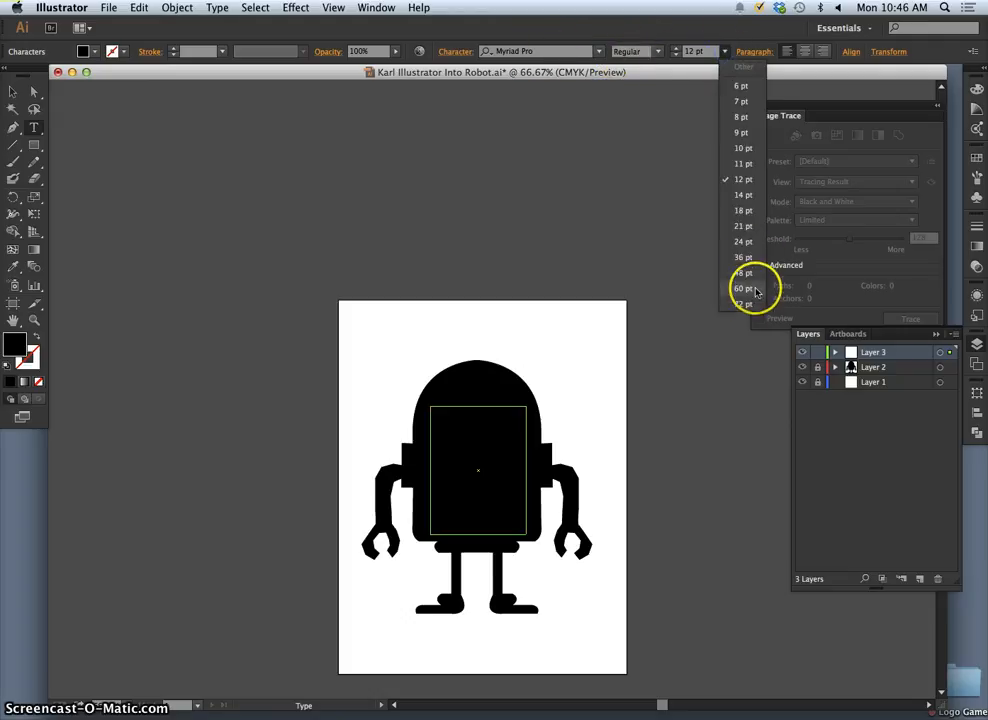
pyautogui.click(691, 51)
pyautogui.moveTo(693, 52); pyautogui.dragTo(683, 51)
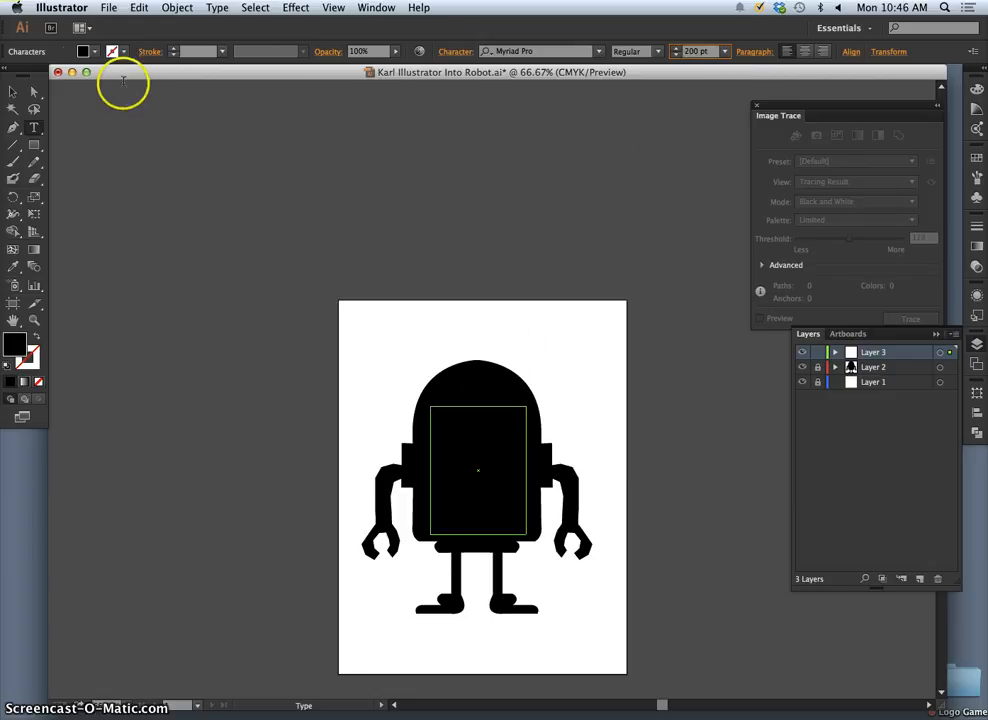
# - Set the text fill to White and enter a lowercase i in the torso's text area
pyautogui.click(94, 52)
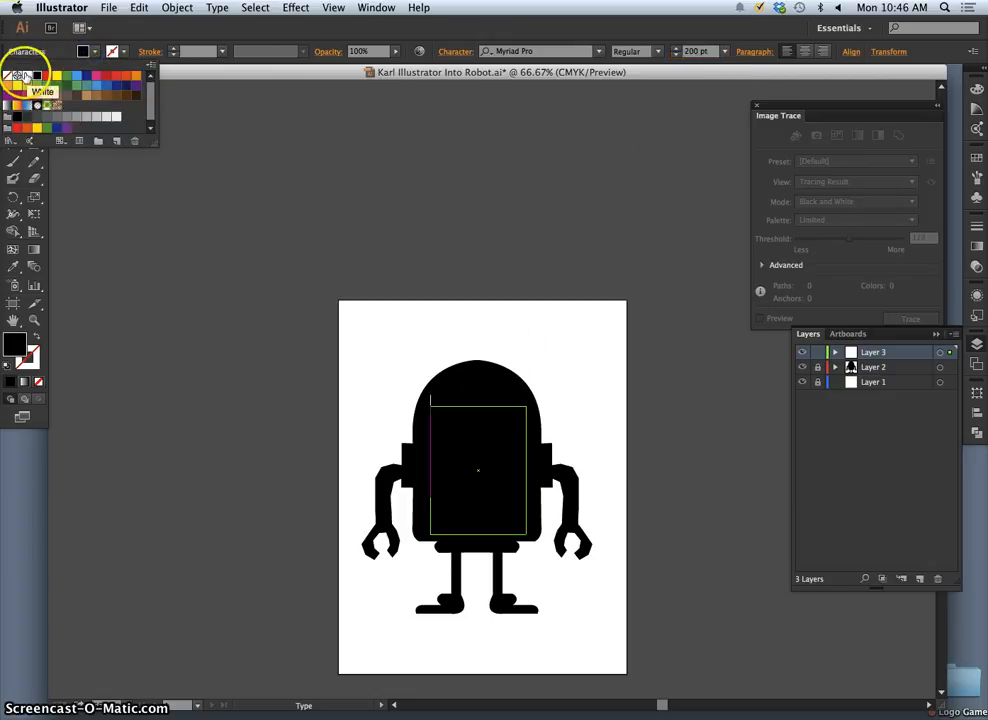
pyautogui.click(24, 77)
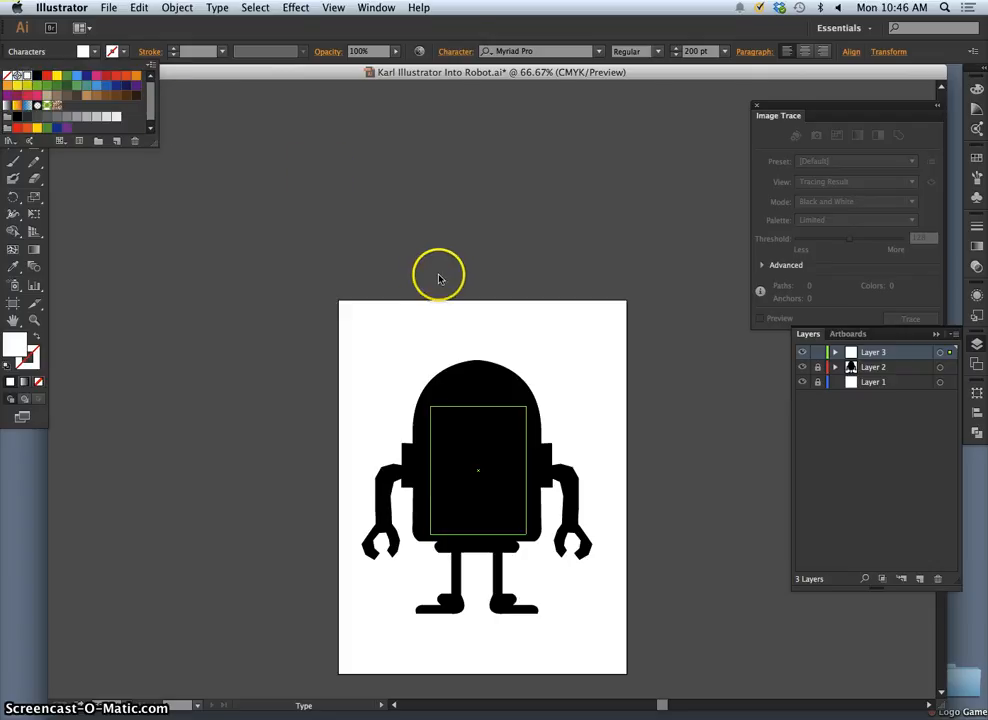
pyautogui.click(453, 455)
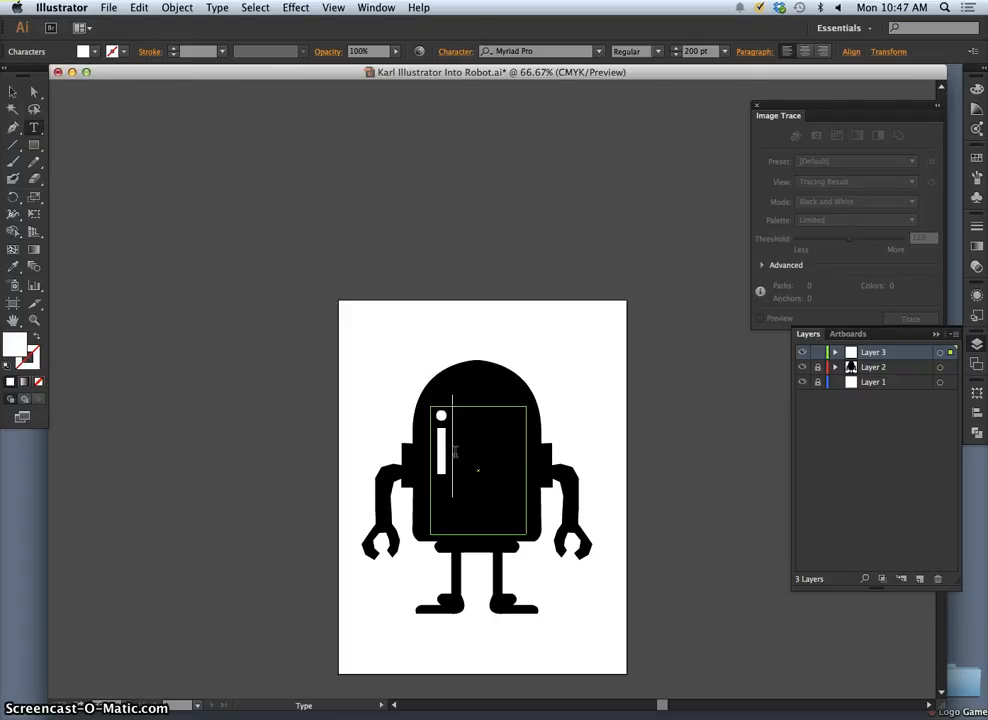
# - Select the letter i and set its font style to Bold
pyautogui.moveTo(448, 459); pyautogui.dragTo(433, 459)
pyautogui.click(658, 51)
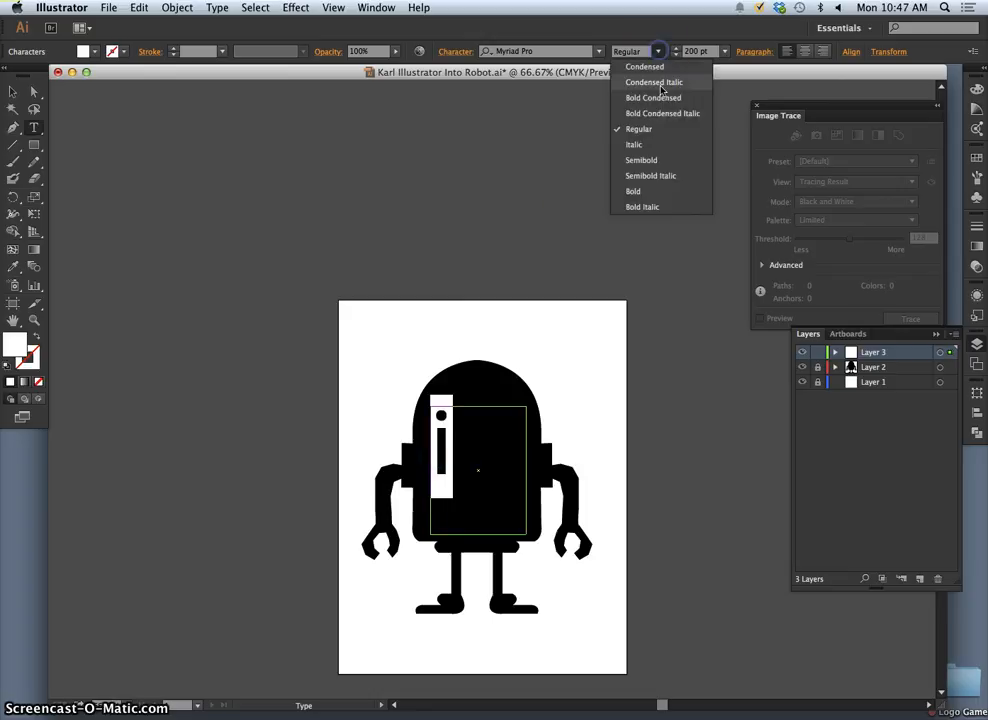
pyautogui.click(641, 194)
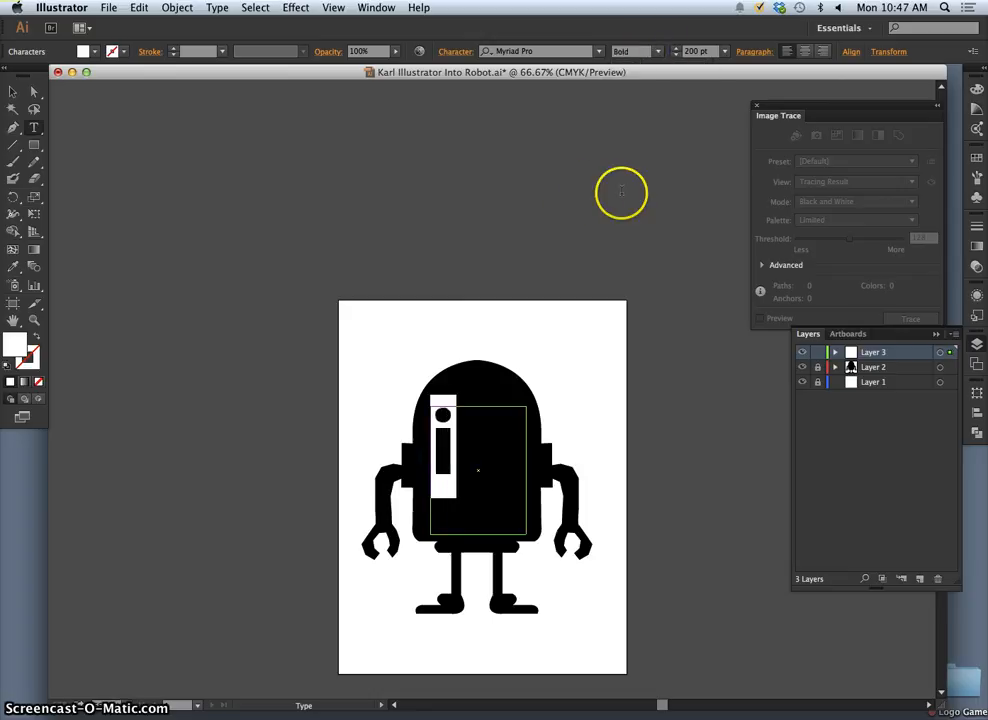
# - Try a font size of 400 pt on the letter i
pyautogui.click(721, 52)
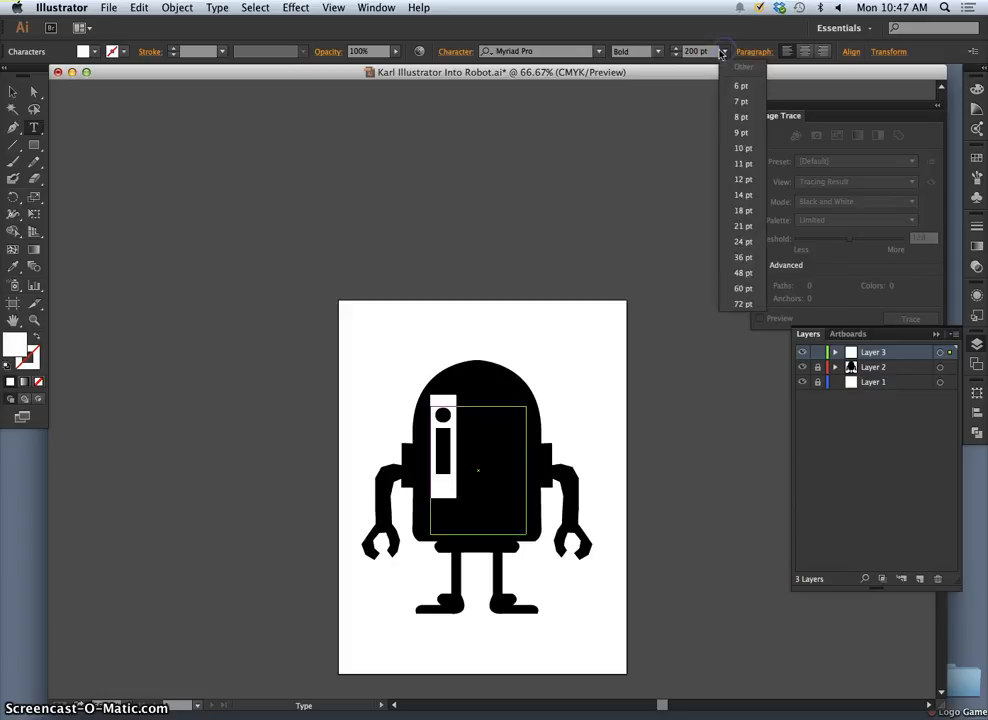
pyautogui.click(697, 53)
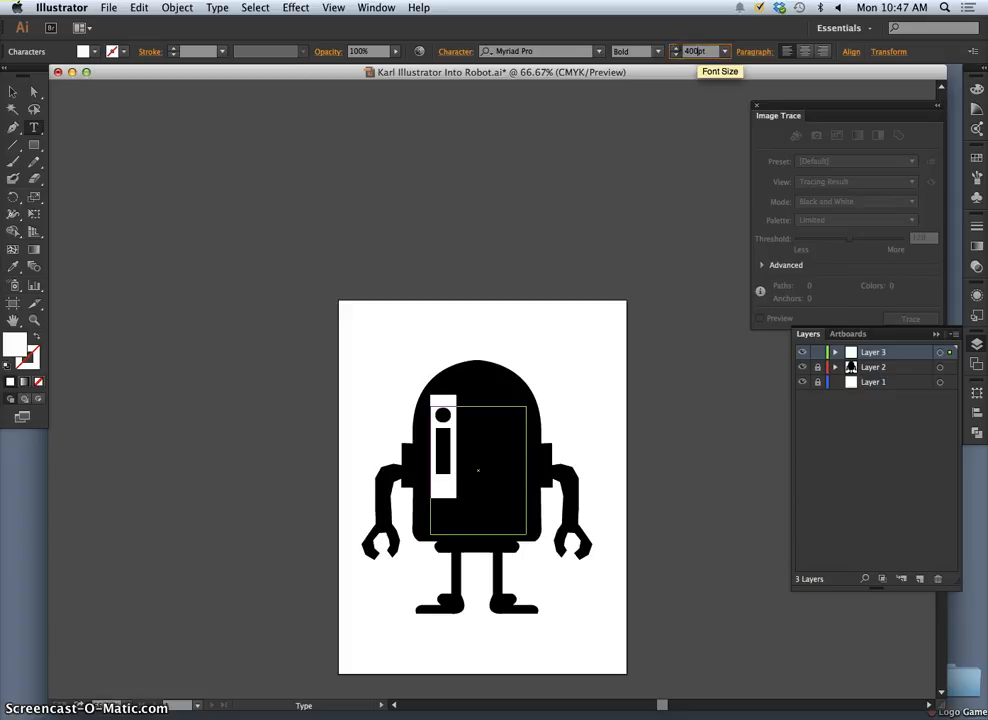
pyautogui.write('400')
pyautogui.press('Return')
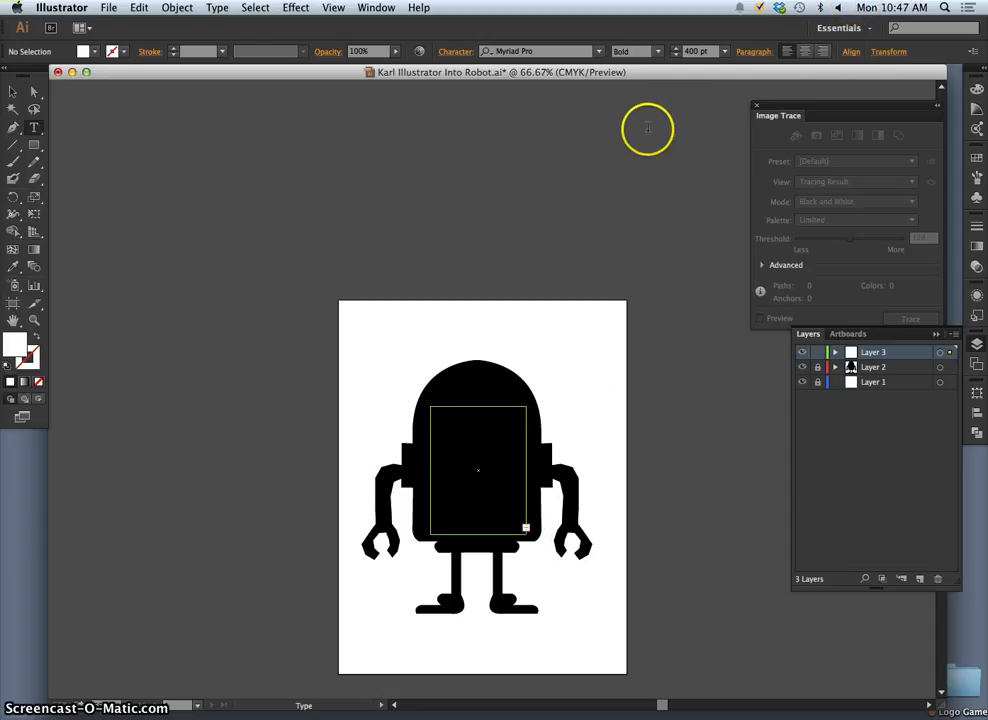
# - Set the letter i to 350 pt, center-align it in its text area and deselect it
pyautogui.doubleClick(697, 51)
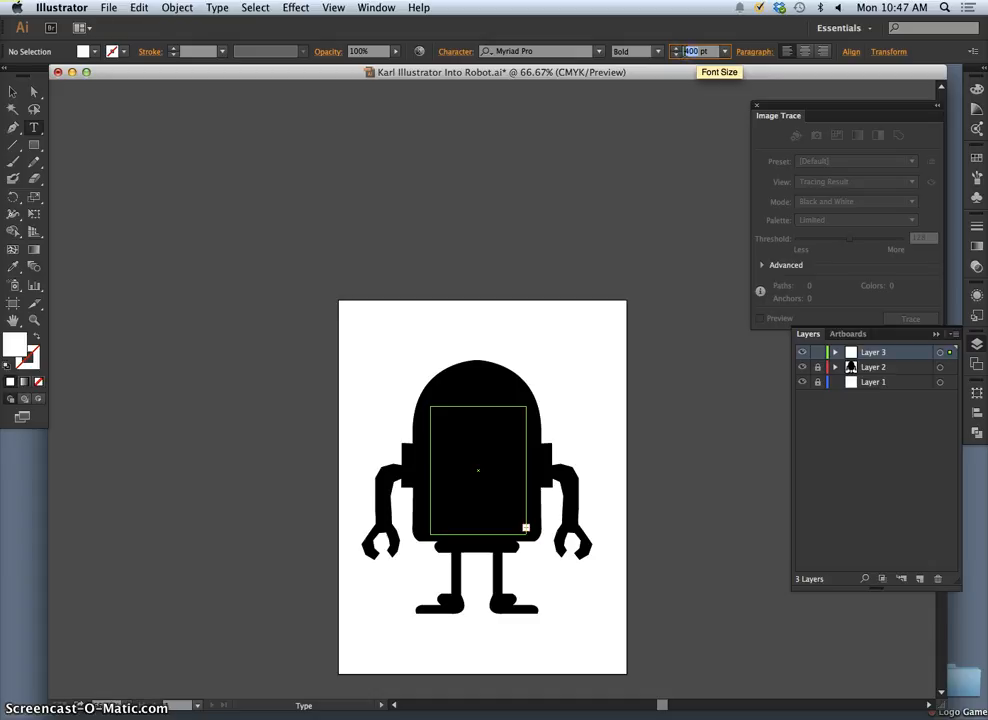
pyautogui.press('Return')
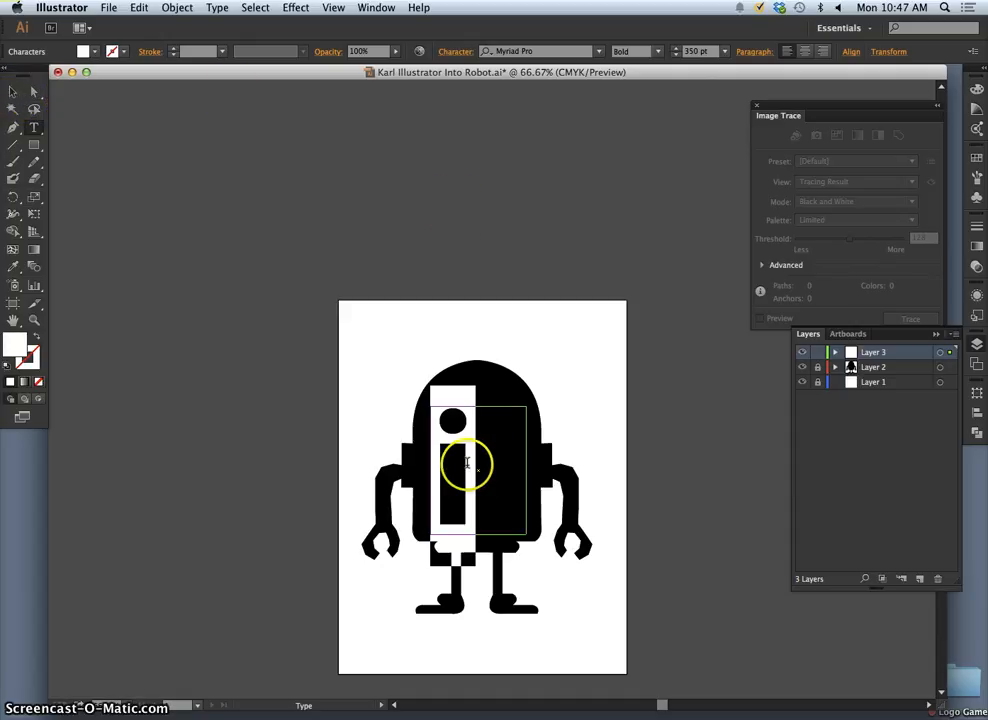
pyautogui.click(805, 52)
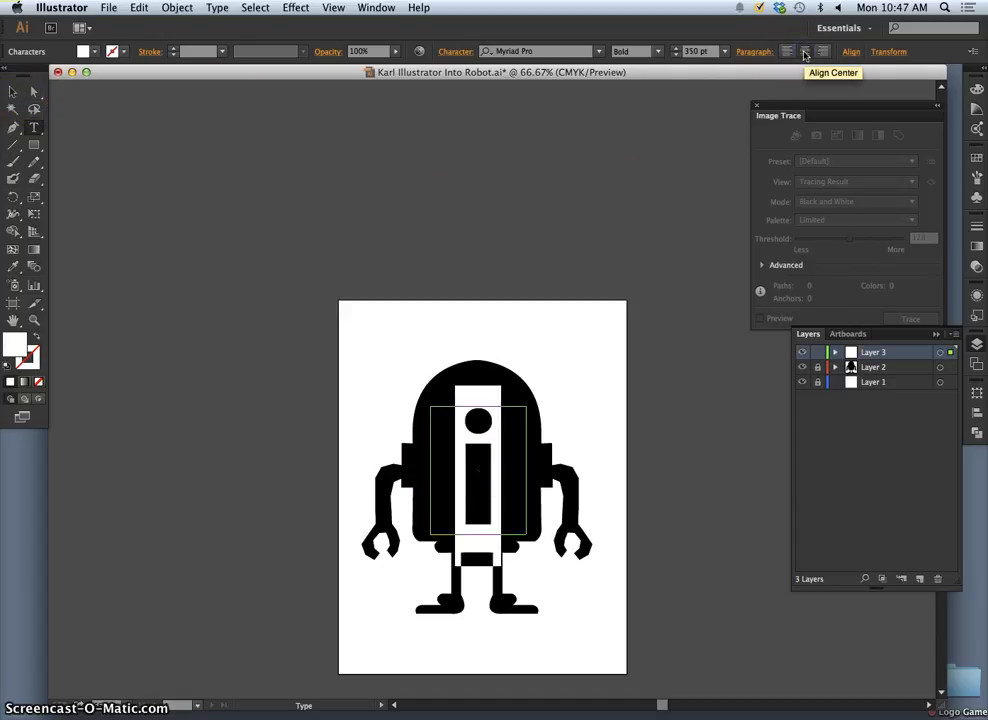
pyautogui.click(13, 92)
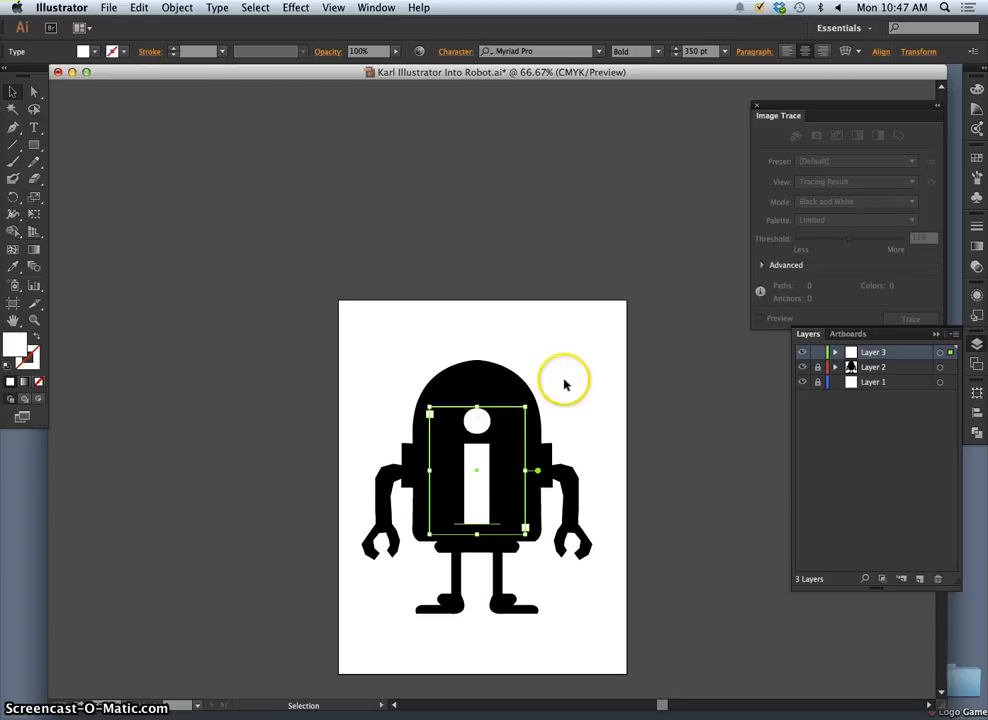
pyautogui.click(613, 375)
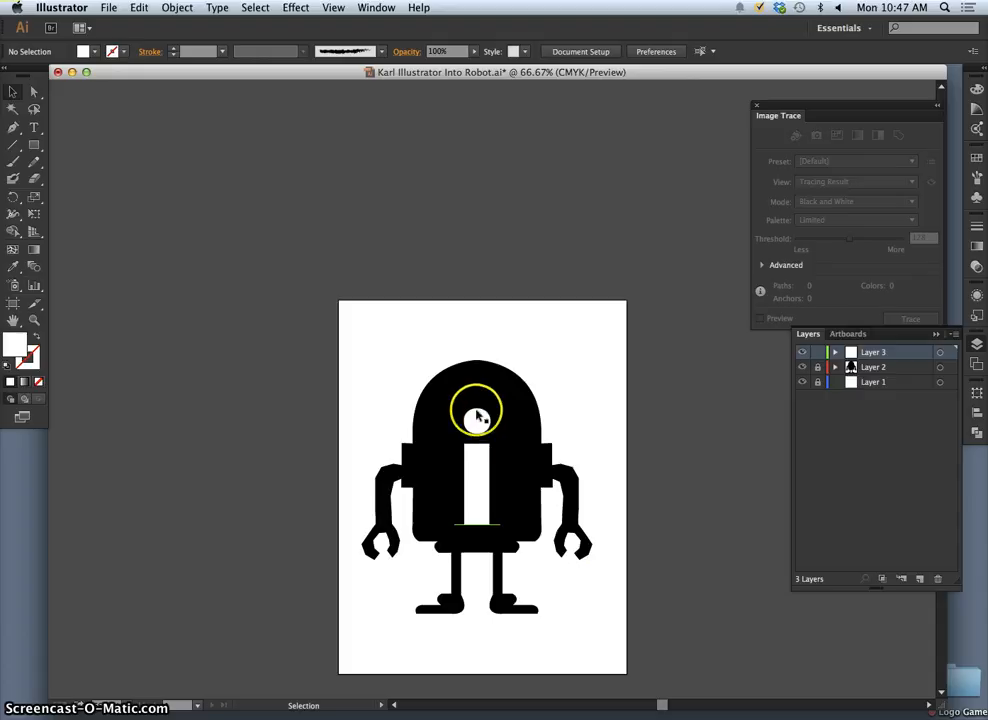
pyautogui.rightClick(480, 466)
pyautogui.click(520, 476)
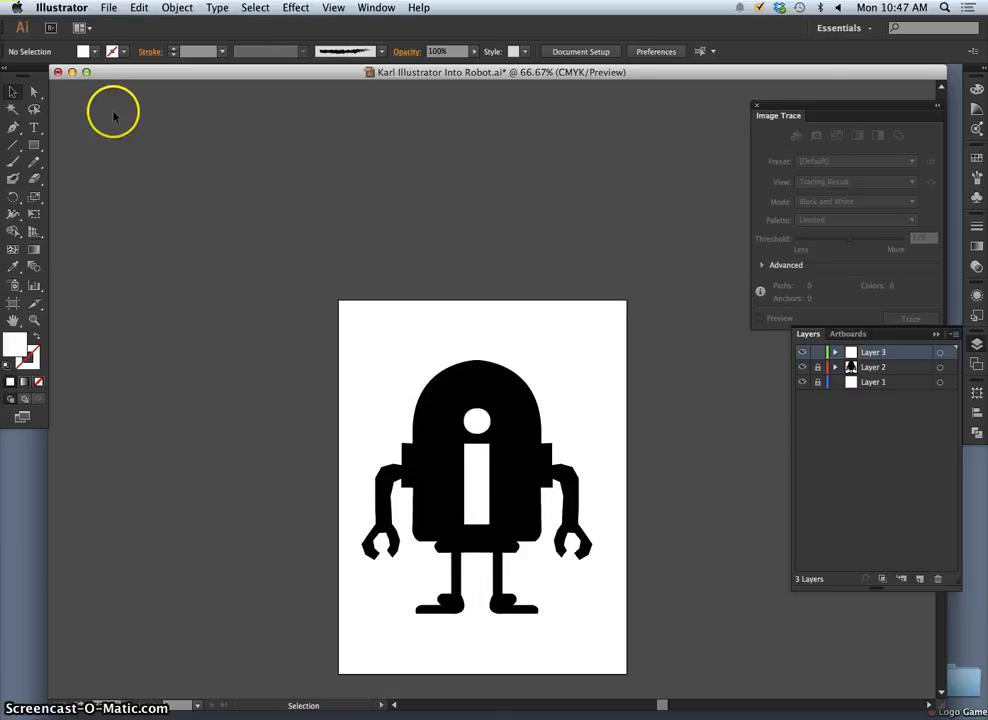
pyautogui.click(34, 127)
pyautogui.click(476, 504)
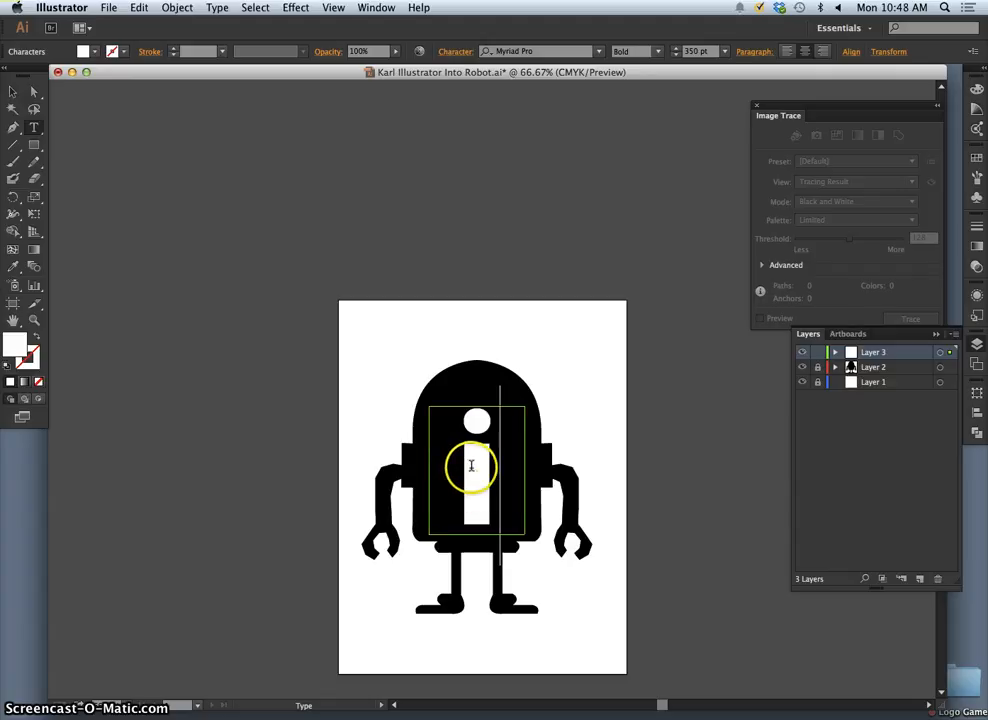
# - Try widening the letter's text area past both sides of the torso, then undo both resizes
pyautogui.click(13, 91)
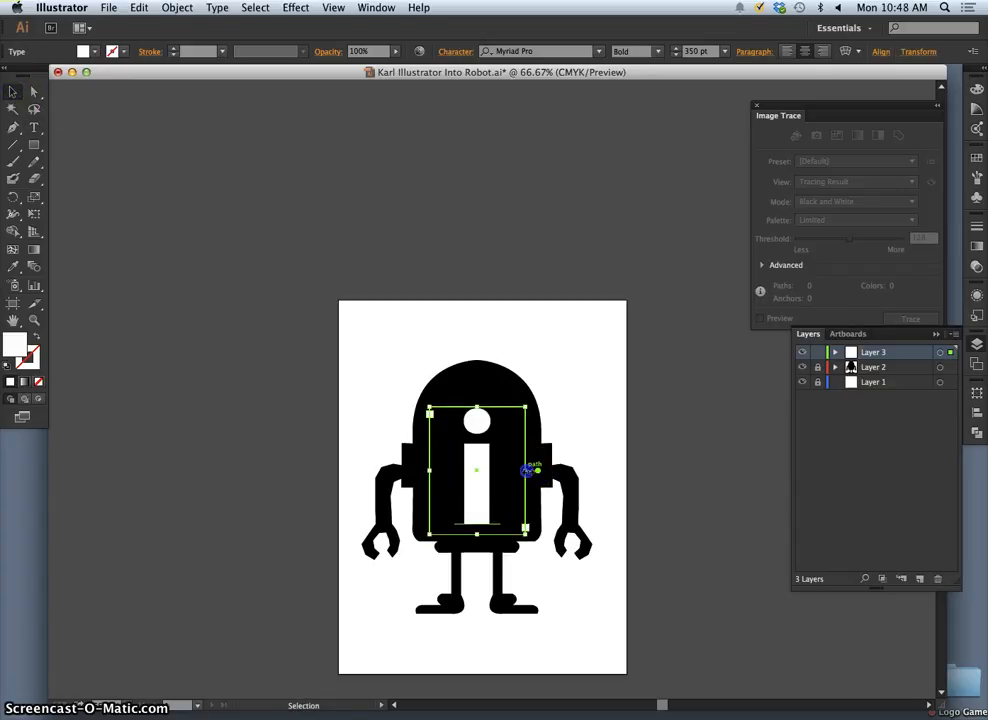
pyautogui.moveTo(562, 470); pyautogui.dragTo(569, 470)
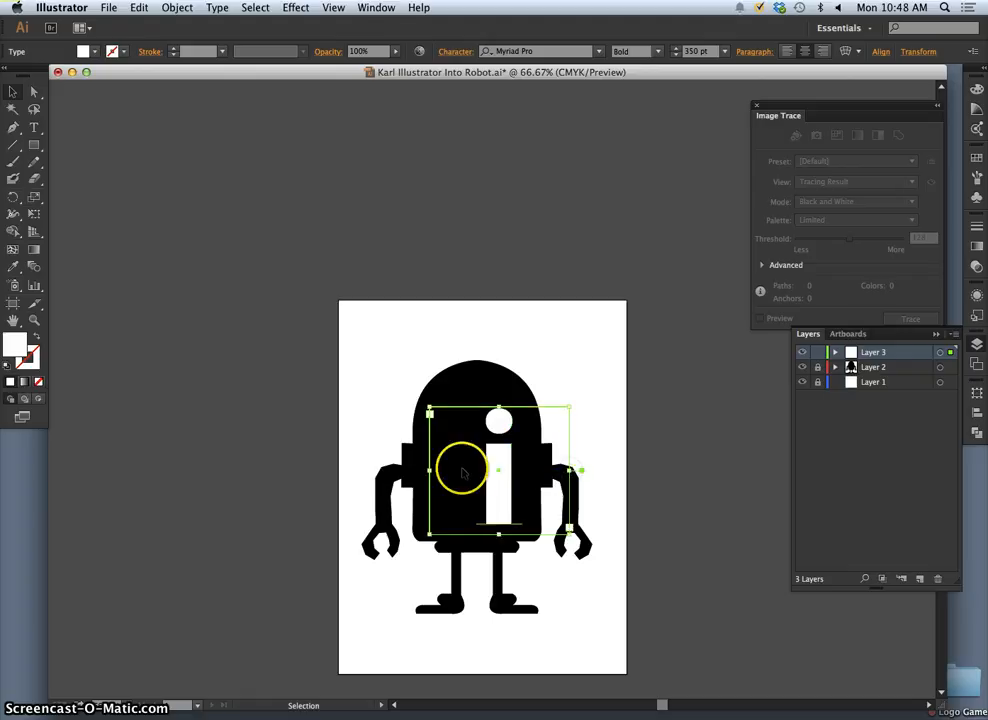
pyautogui.moveTo(429, 468); pyautogui.dragTo(347, 461)
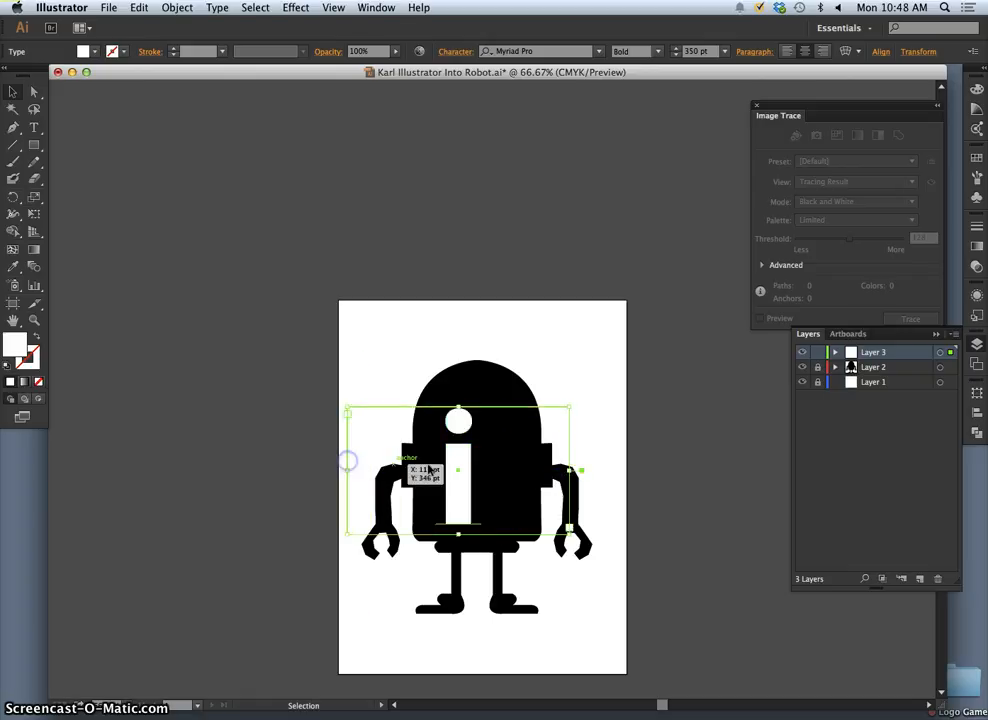
pyautogui.press('super+z')
pyautogui.press('super+z')
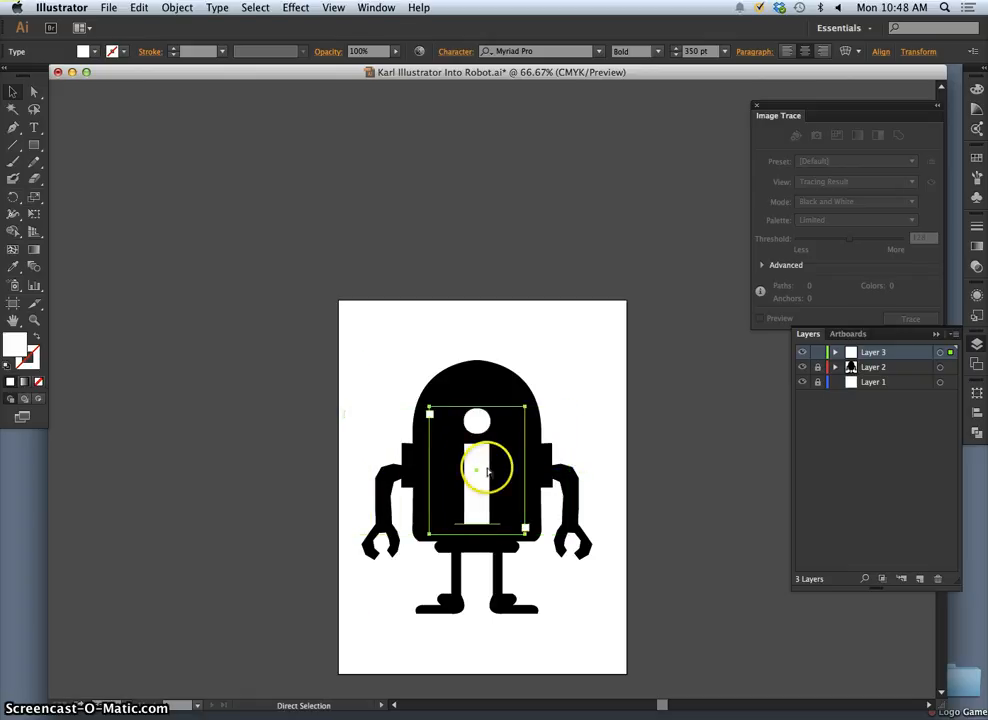
# - Reselect the letter's text area, try resizing it from its upper corner and undo the resize
pyautogui.click(578, 427)
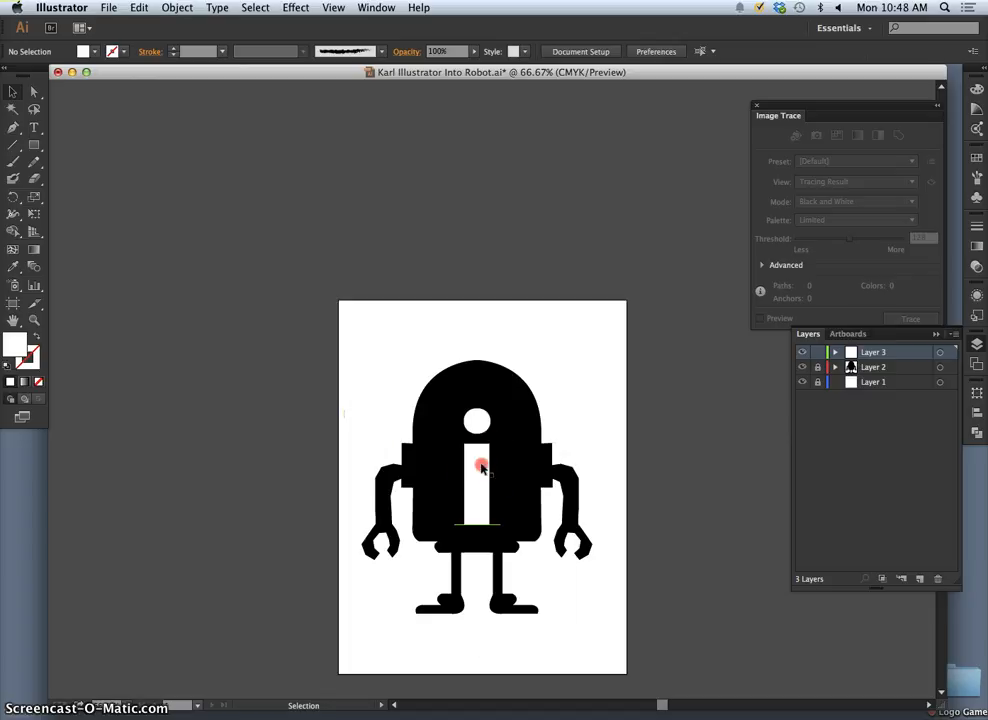
pyautogui.rightClick(482, 470)
pyautogui.click(477, 456)
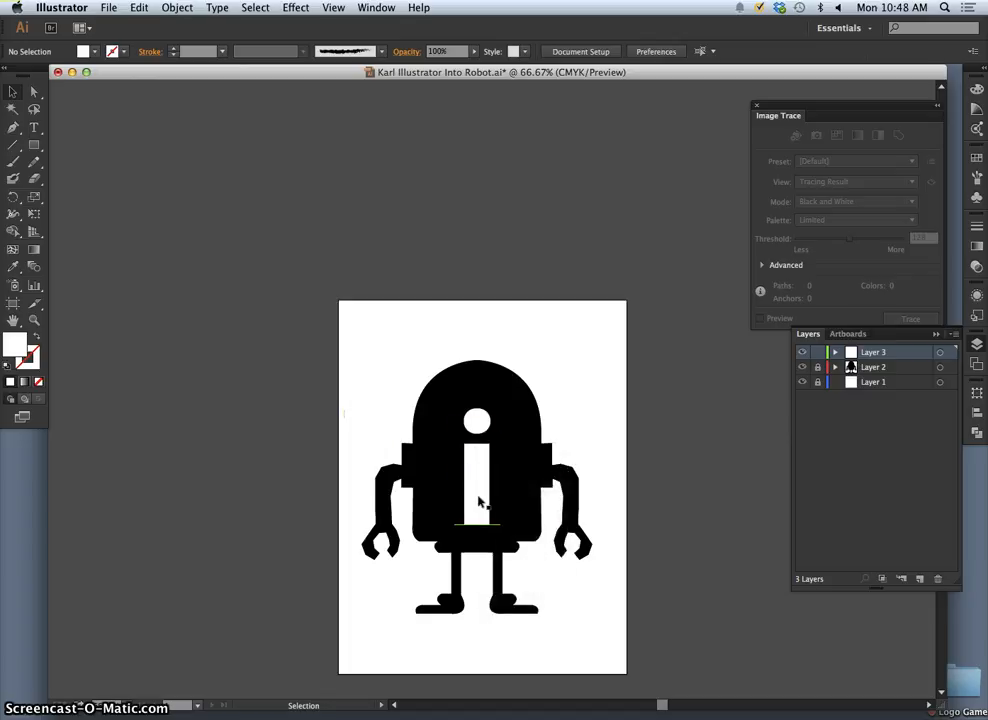
pyautogui.click(479, 502)
pyautogui.moveTo(532, 409)
pyautogui.mouseDown()
pyautogui.moveTo(512, 426)
pyautogui.moveTo(523, 435)
pyautogui.moveTo(543, 428)
pyautogui.mouseUp()
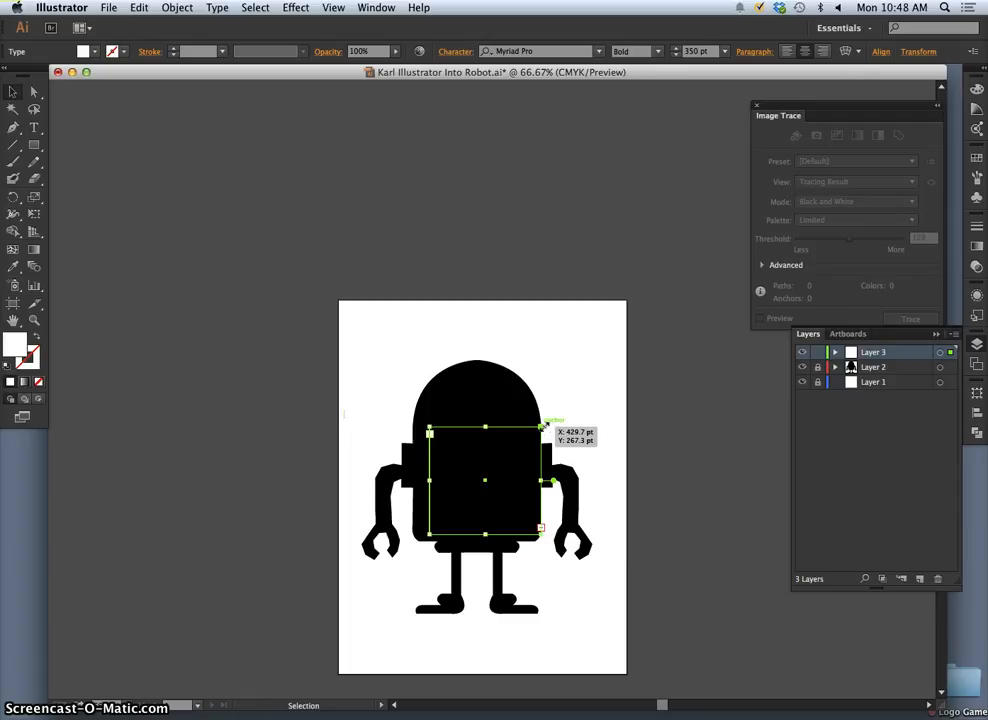
pyautogui.press('super+z')
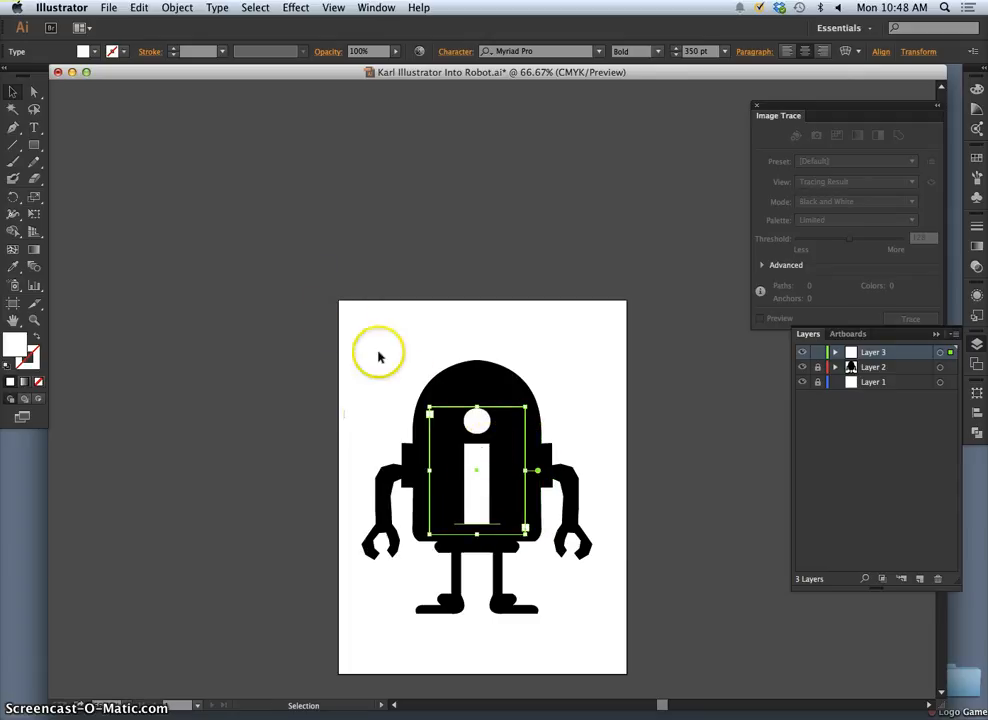
# - Convert the selected letter i on the robot's torso to outlines
pyautogui.rightClick(477, 461)
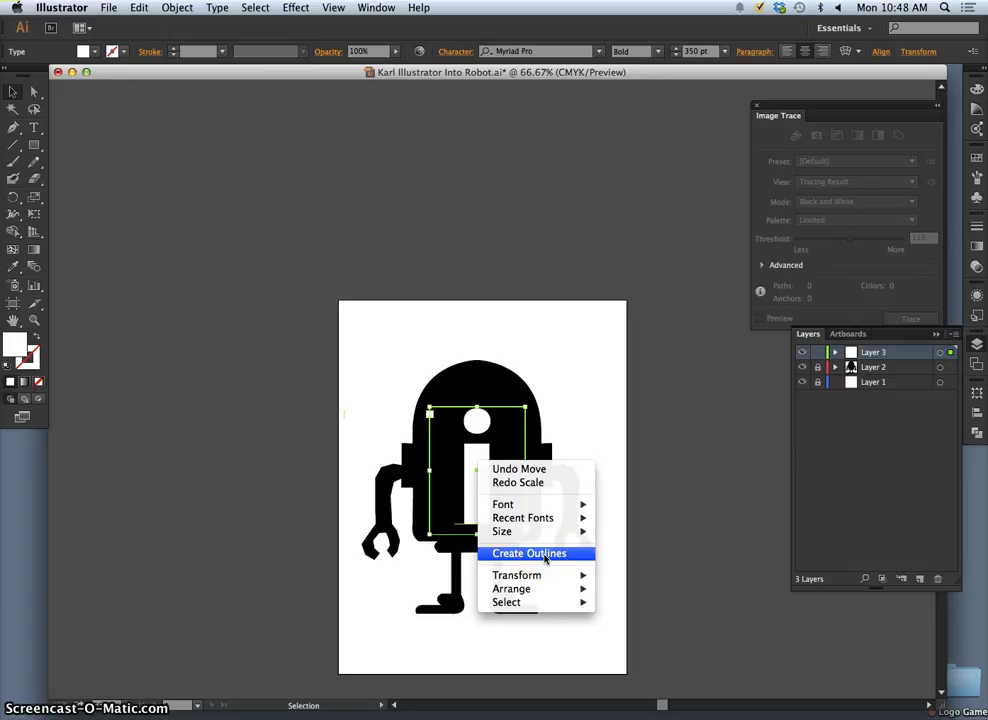
pyautogui.click(545, 555)
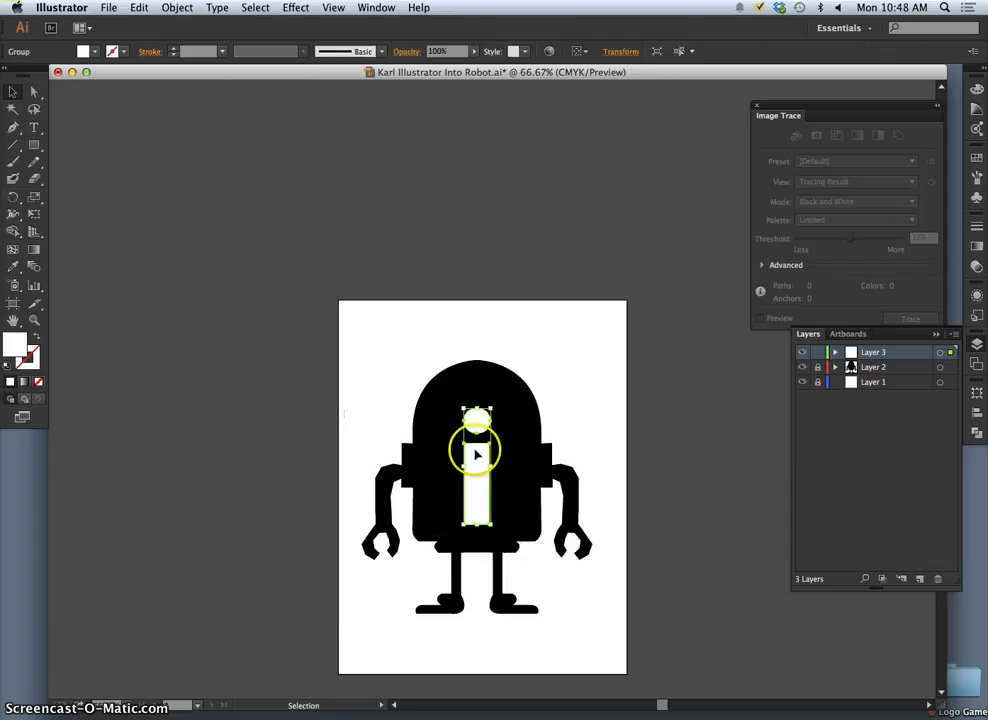
# - Pull the outlined i stem's upper-right corner outward with Direct Selection and move its lower-right corner to X about 330 pt
pyautogui.click(520, 426)
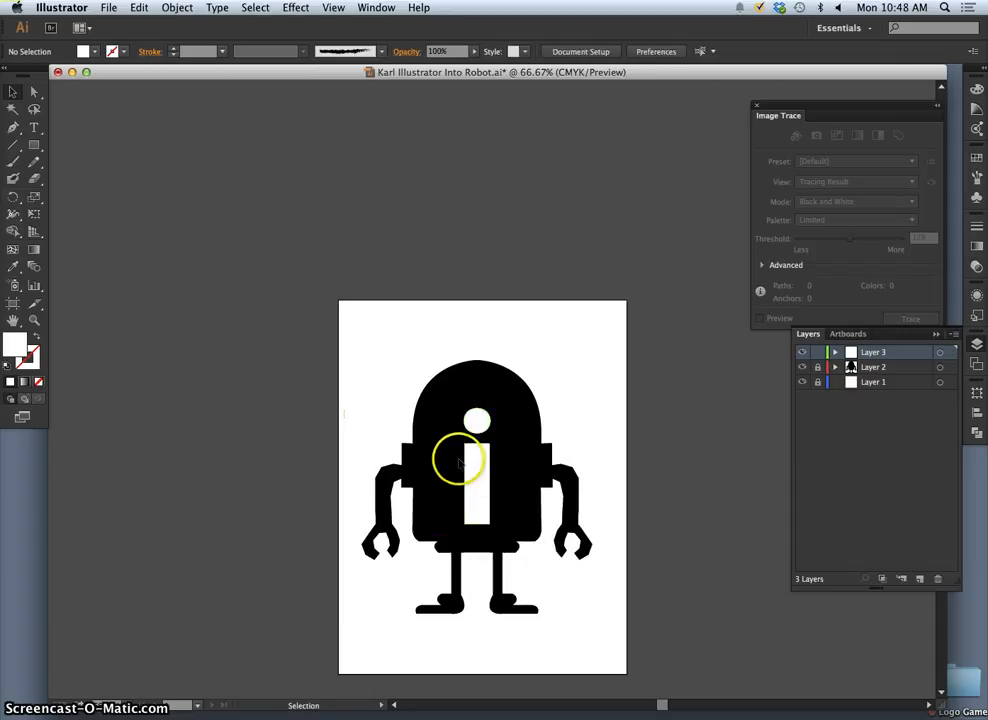
pyautogui.click(34, 91)
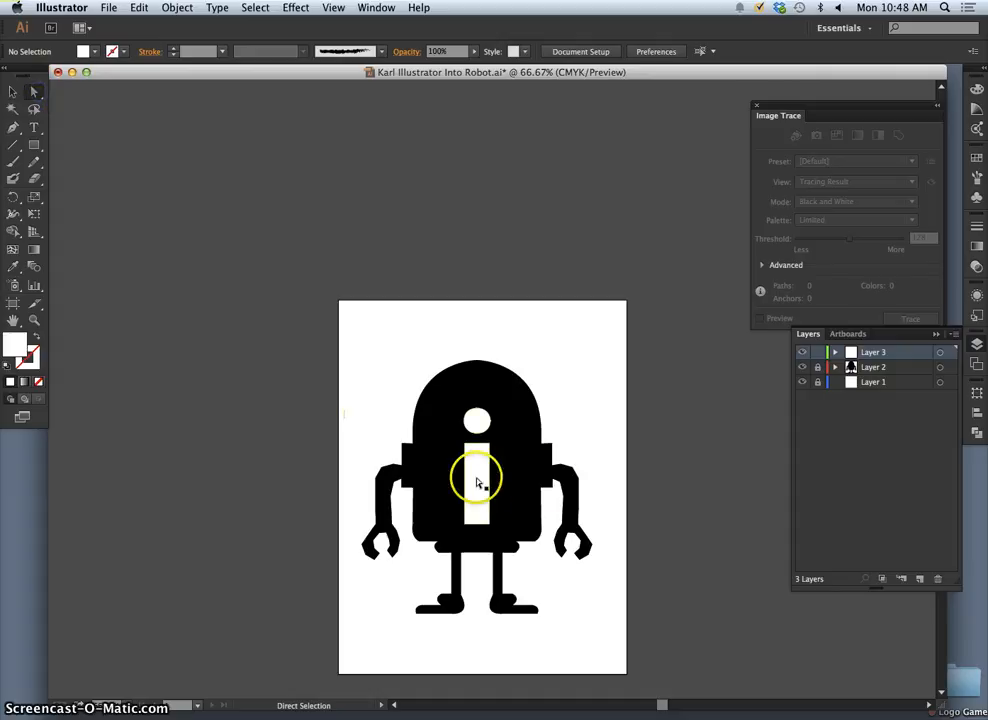
pyautogui.click(480, 479)
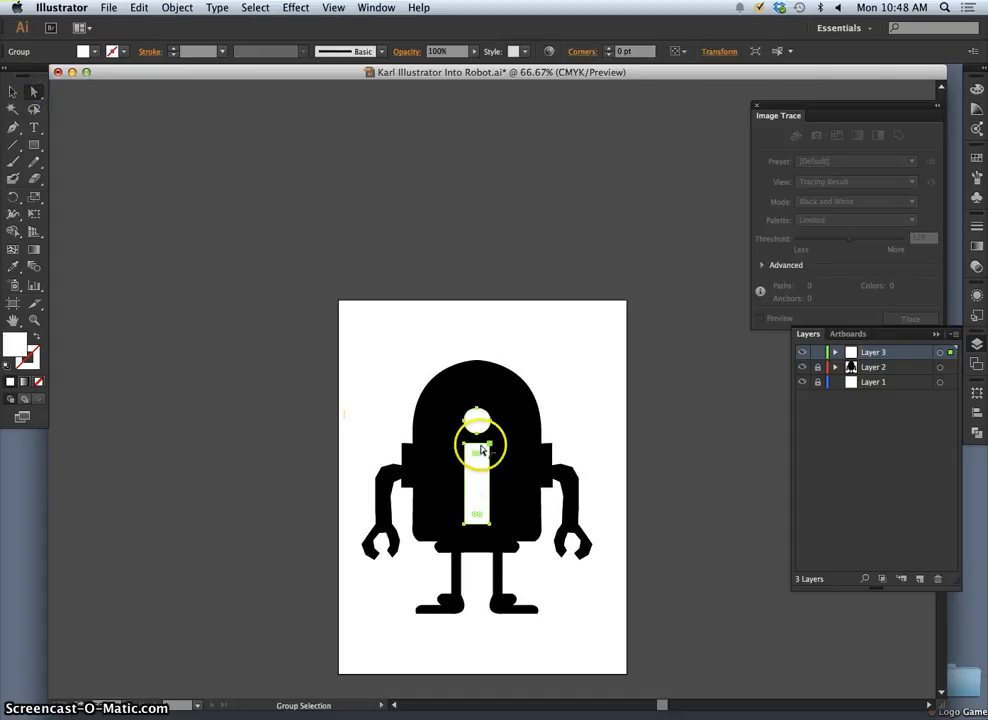
pyautogui.keyDown('alt'); pyautogui.keyDown('shift'); pyautogui.click(478, 424); pyautogui.keyUp('shift'); pyautogui.keyUp('alt')
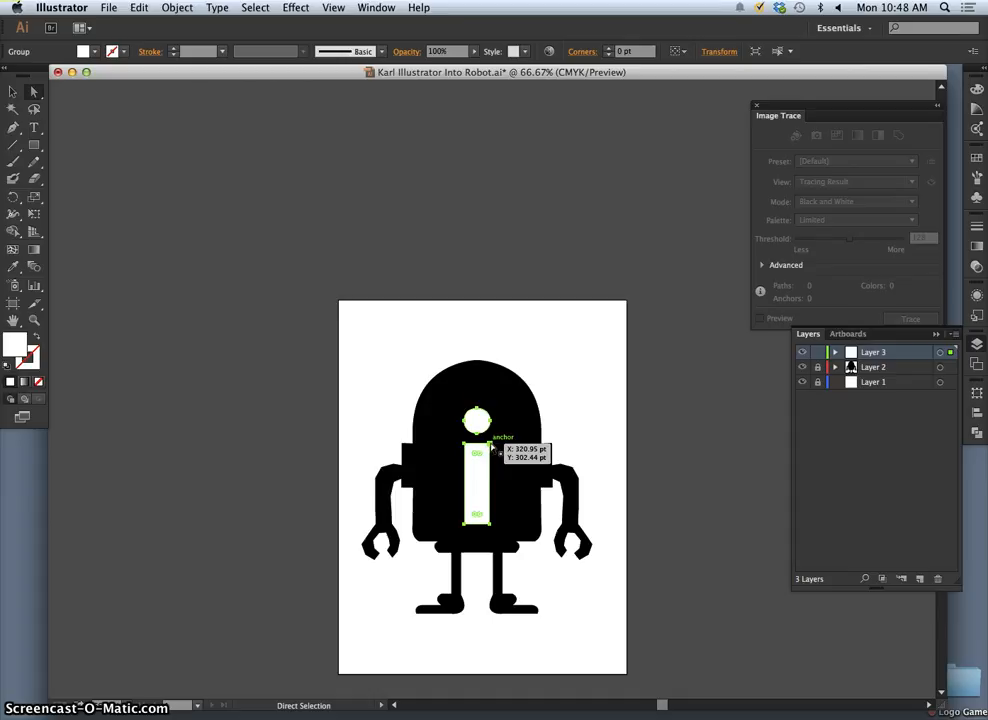
pyautogui.click(490, 444)
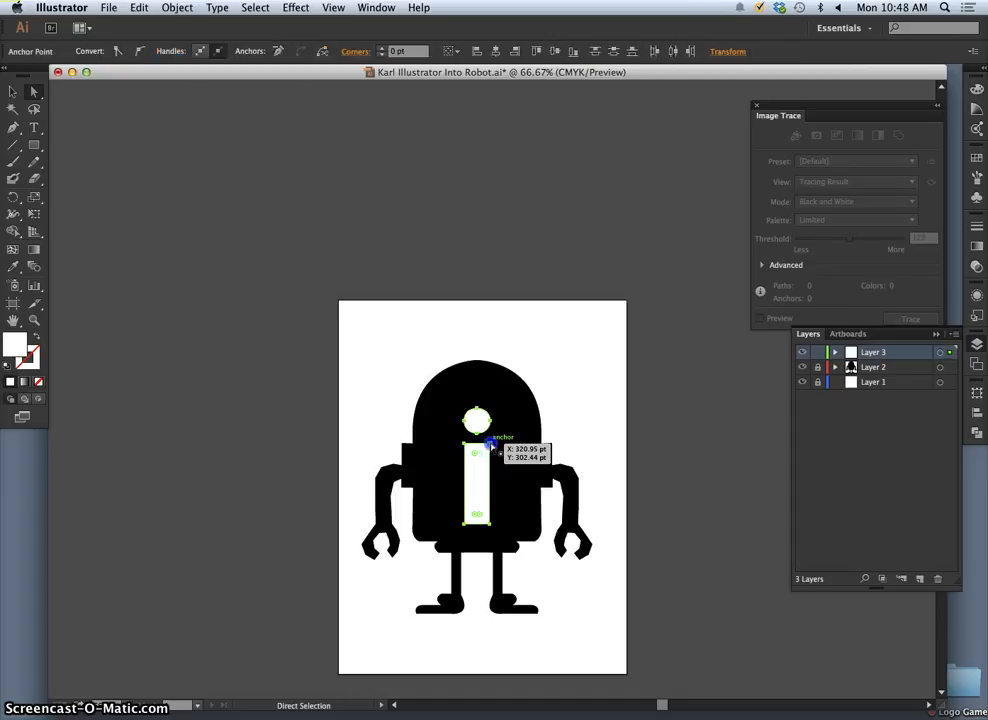
pyautogui.moveTo(490, 444); pyautogui.dragTo(512, 444)
pyautogui.moveTo(490, 521)
pyautogui.mouseDown()
pyautogui.moveTo(506, 523)
pyautogui.moveTo(496, 522)
pyautogui.mouseUp()
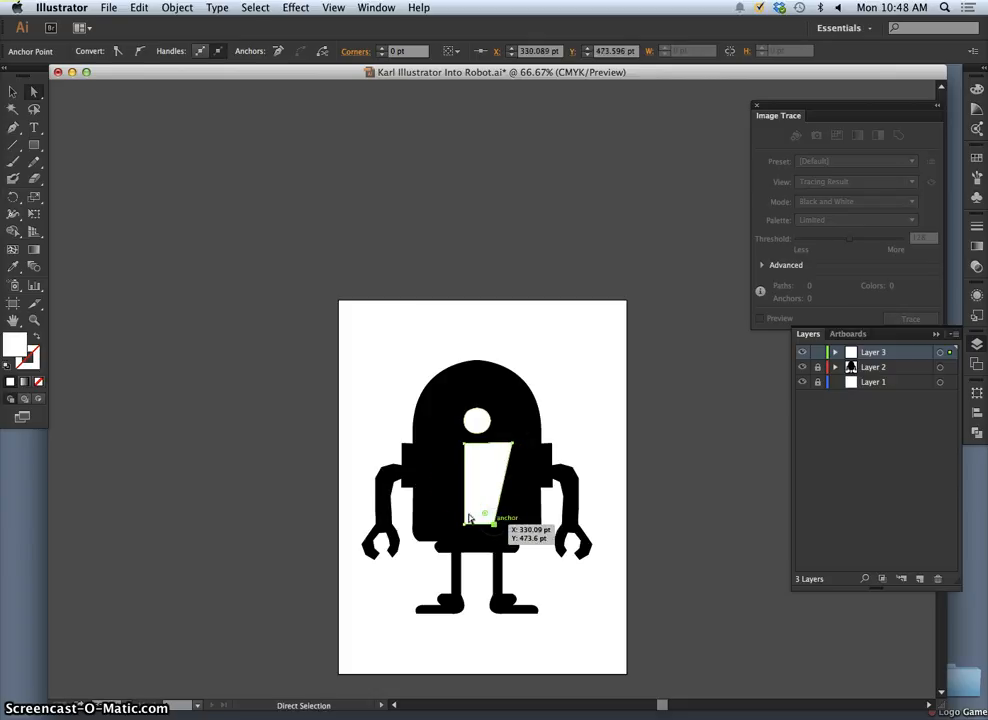
# - Move the stem's upper-left corner outward and down, and lower the upper-right corner to Y about 329 pt, forming a level taper
pyautogui.moveTo(466, 443); pyautogui.dragTo(445, 457)
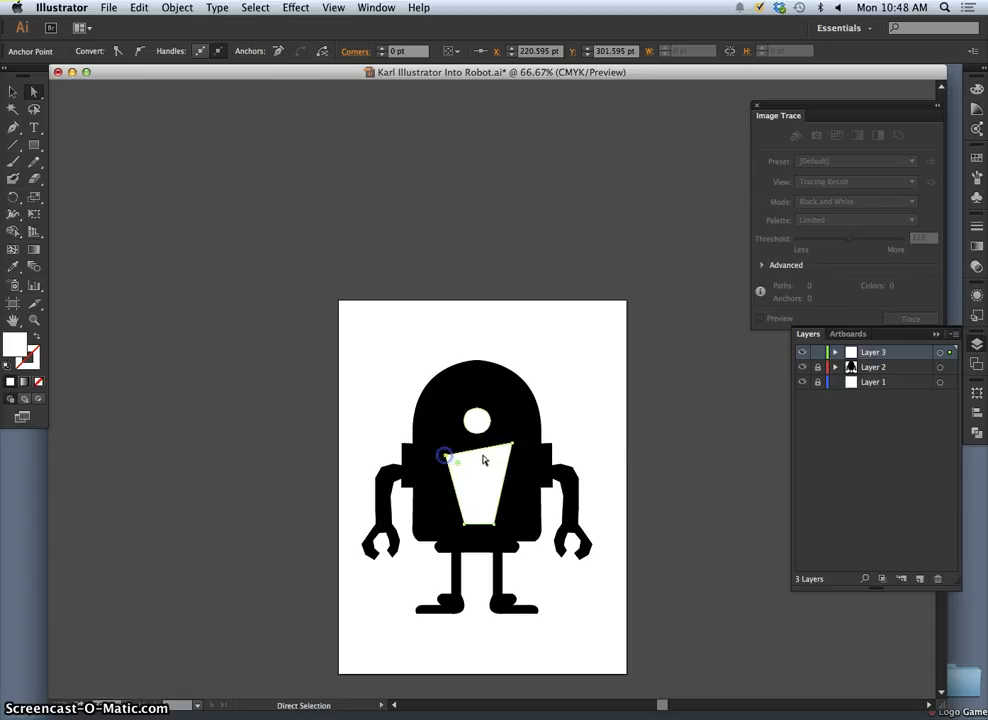
pyautogui.moveTo(512, 444)
pyautogui.mouseDown()
pyautogui.moveTo(485, 458)
pyautogui.moveTo(511, 457)
pyautogui.mouseUp()
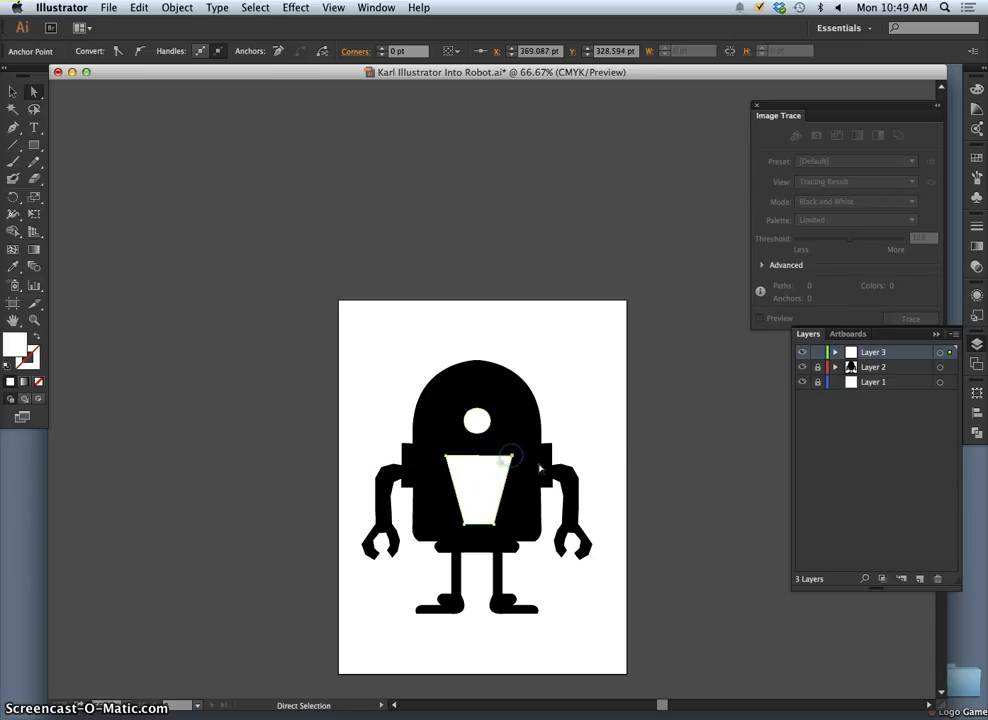
pyautogui.click(444, 460)
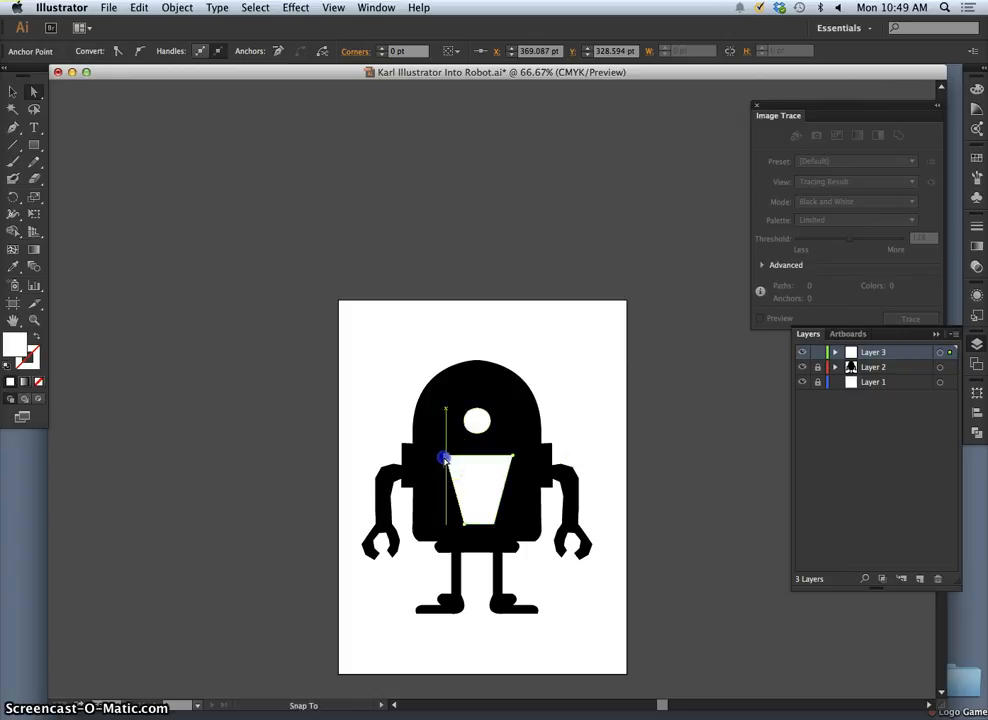
pyautogui.click(539, 471)
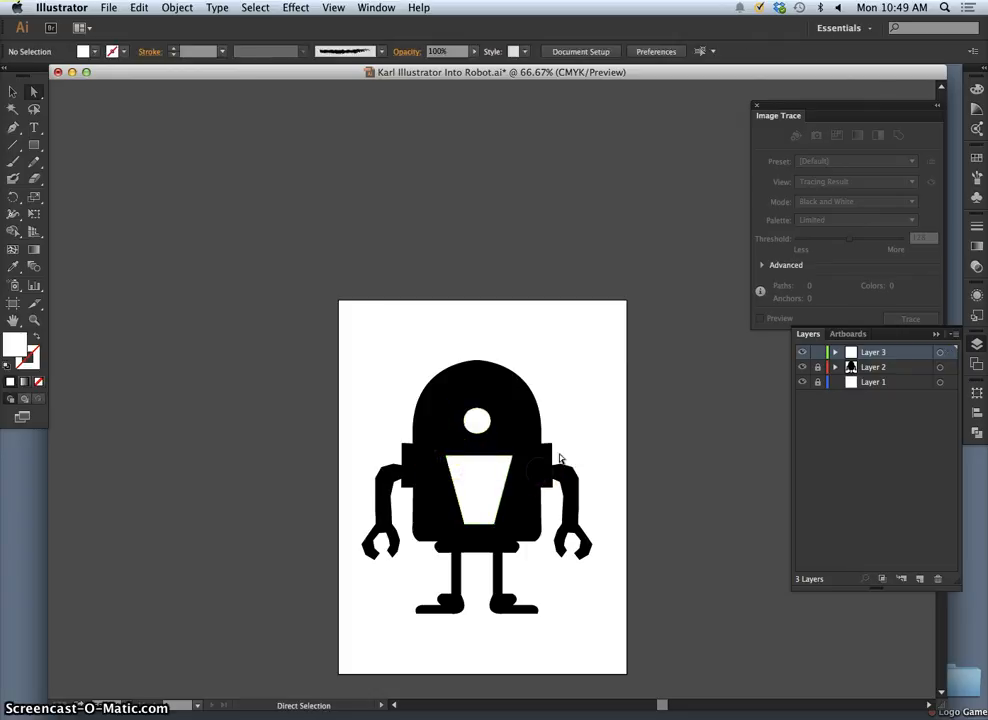
# - Select the i's dot and tapered stem together, enlarge them evenly around their centre on the torso and deselect
pyautogui.click(477, 421)
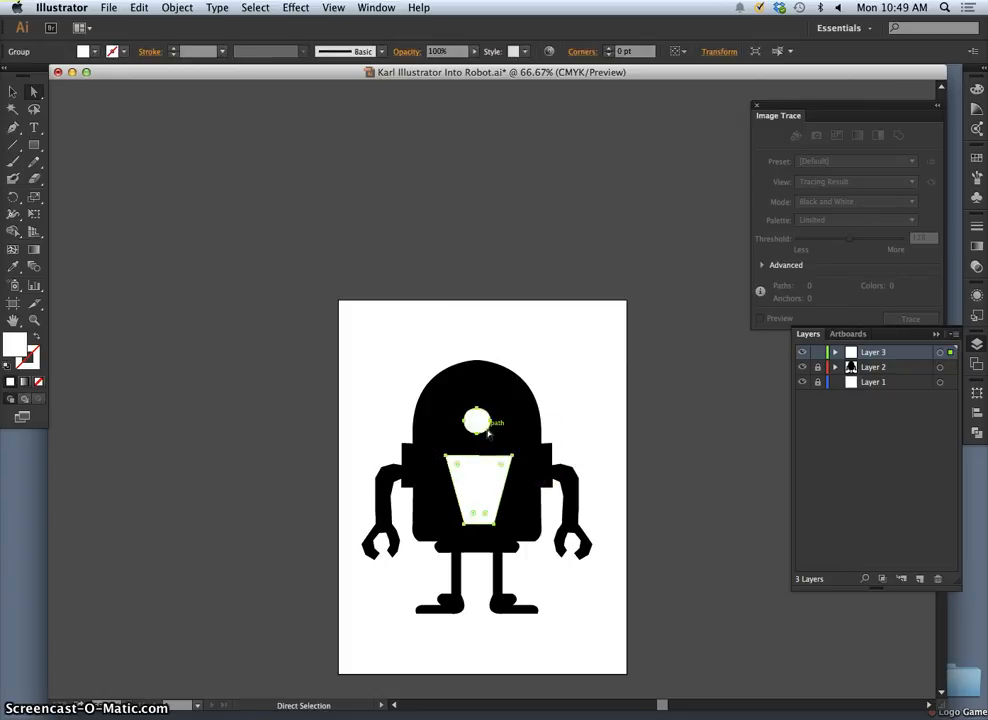
pyautogui.moveTo(489, 432); pyautogui.dragTo(481, 436)
pyautogui.click(481, 438)
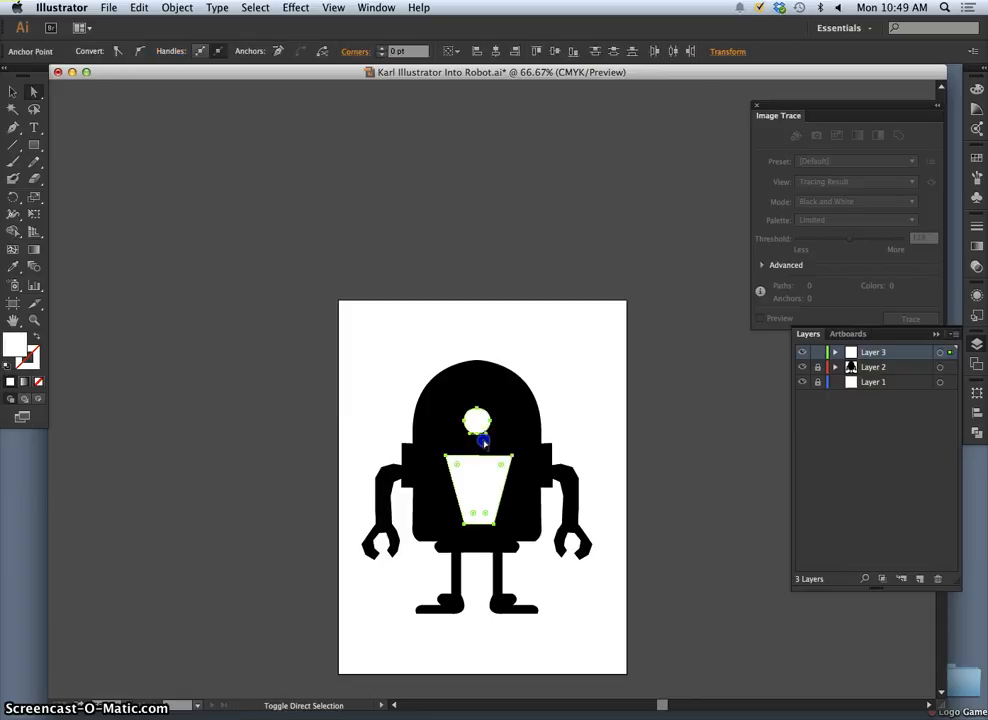
pyautogui.click(12, 91)
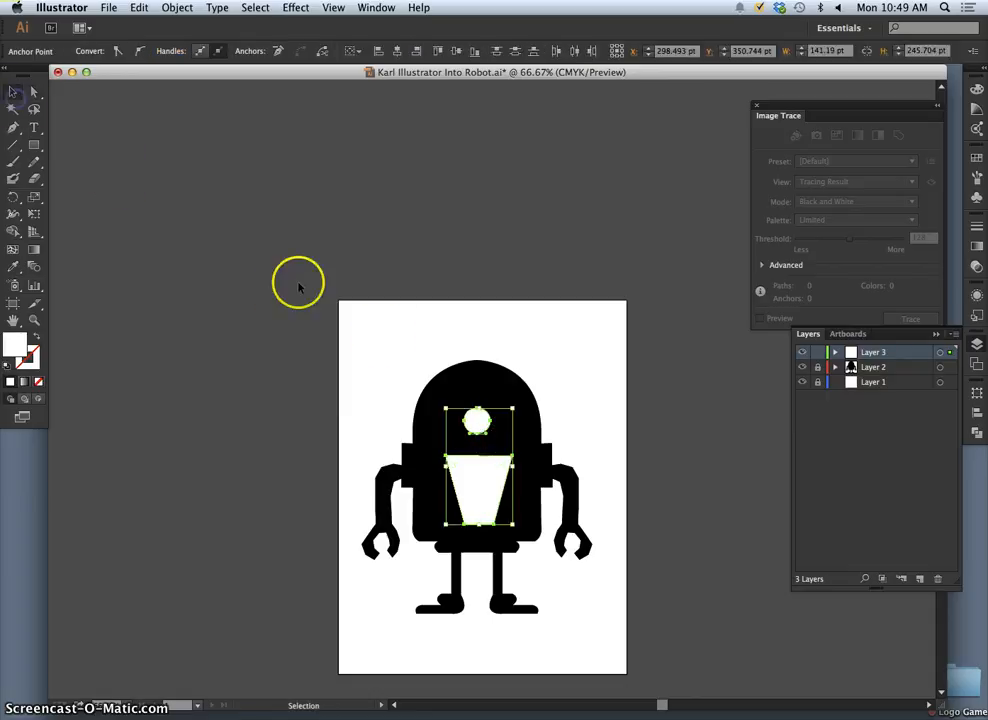
pyautogui.click(470, 401)
pyautogui.click(502, 428)
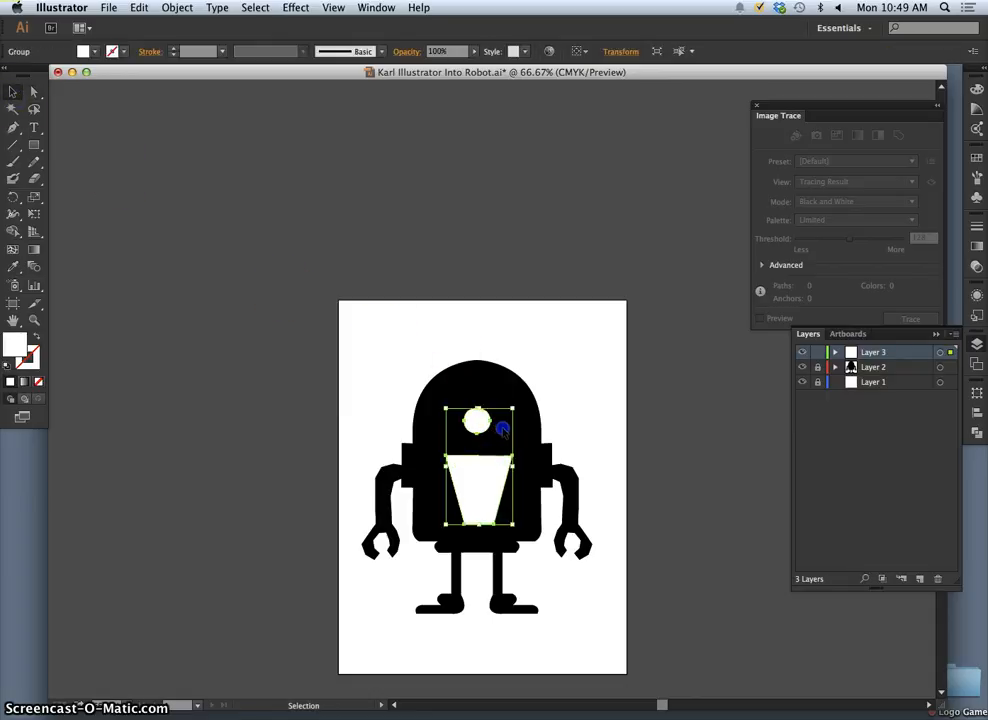
pyautogui.click(513, 408)
pyautogui.moveTo(514, 408); pyautogui.dragTo(539, 397)
pyautogui.moveTo(448, 521); pyautogui.dragTo(431, 532)
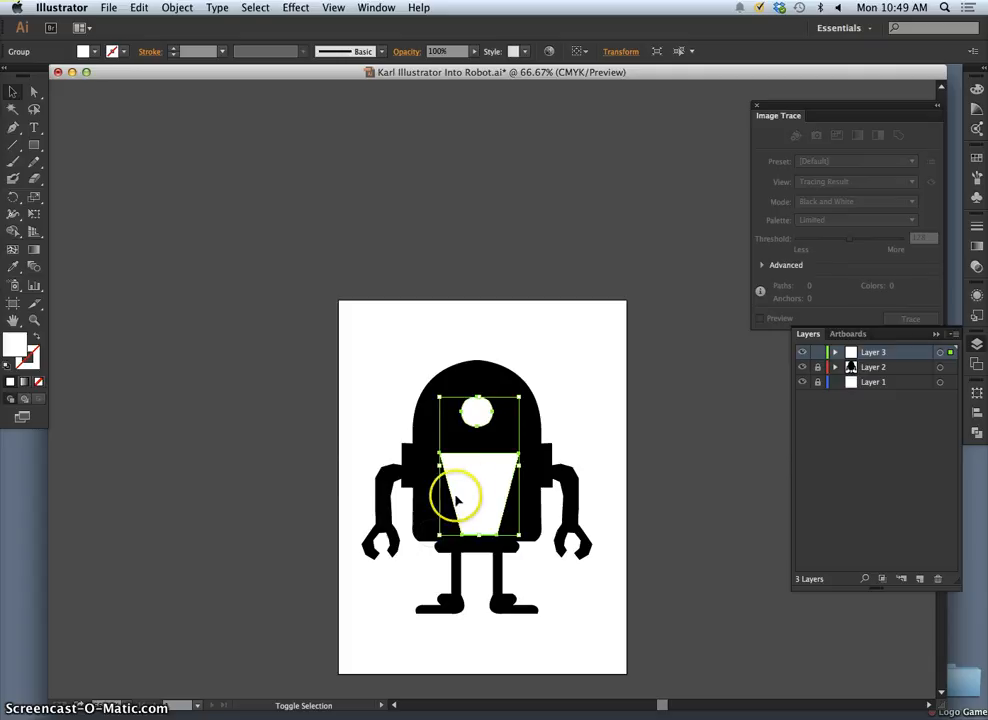
pyautogui.click(576, 431)
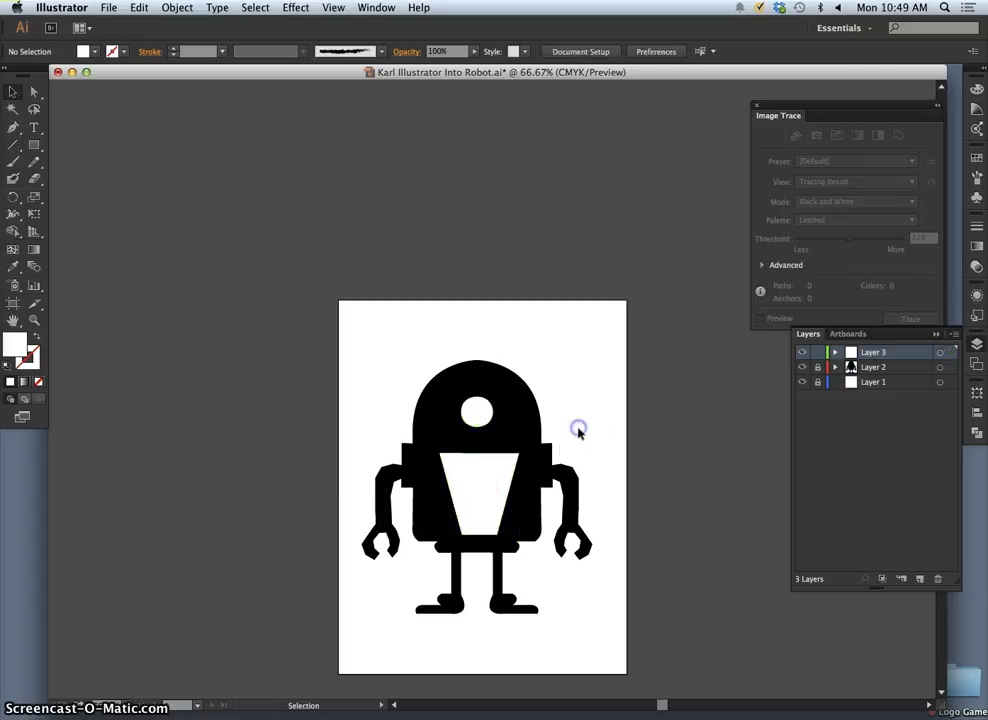
# - Pull the tapered stem's two upper corners inward to narrow its top, with the upper-right corner at X about 362 pt
pyautogui.click(34, 92)
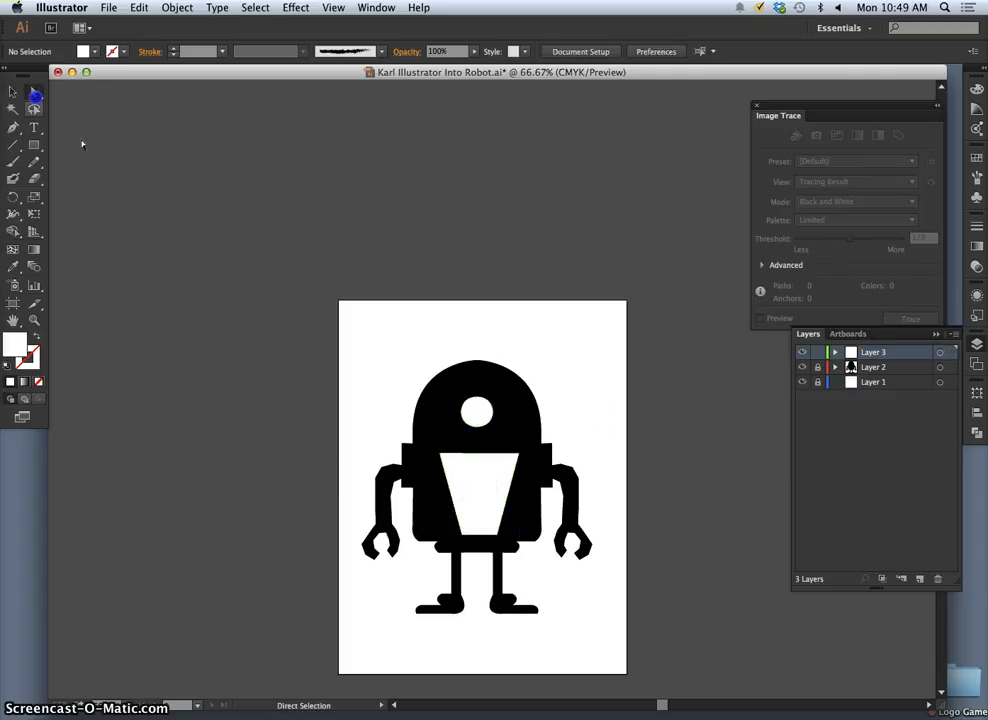
pyautogui.click(447, 465)
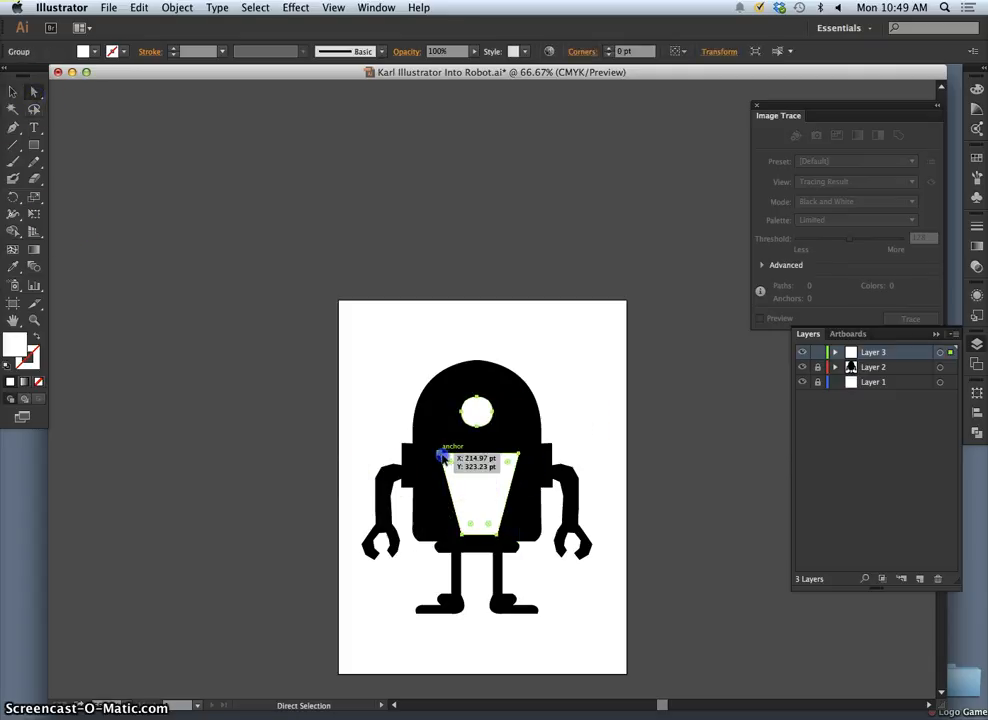
pyautogui.moveTo(441, 456); pyautogui.dragTo(447, 460)
pyautogui.press('super+z')
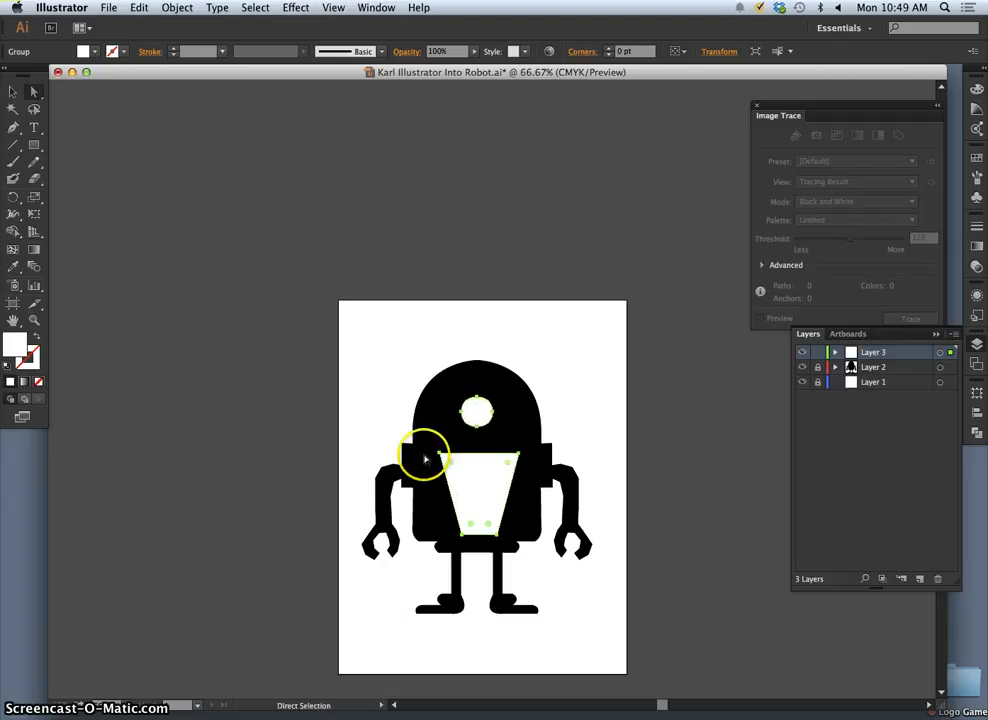
pyautogui.click(423, 456)
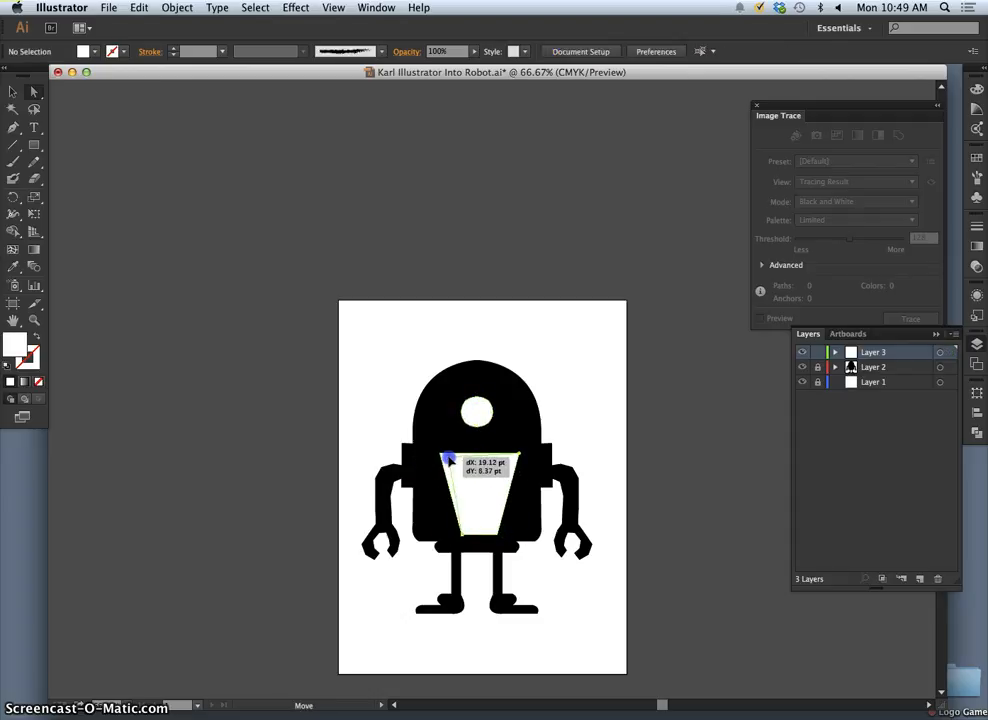
pyautogui.moveTo(450, 458); pyautogui.dragTo(509, 456)
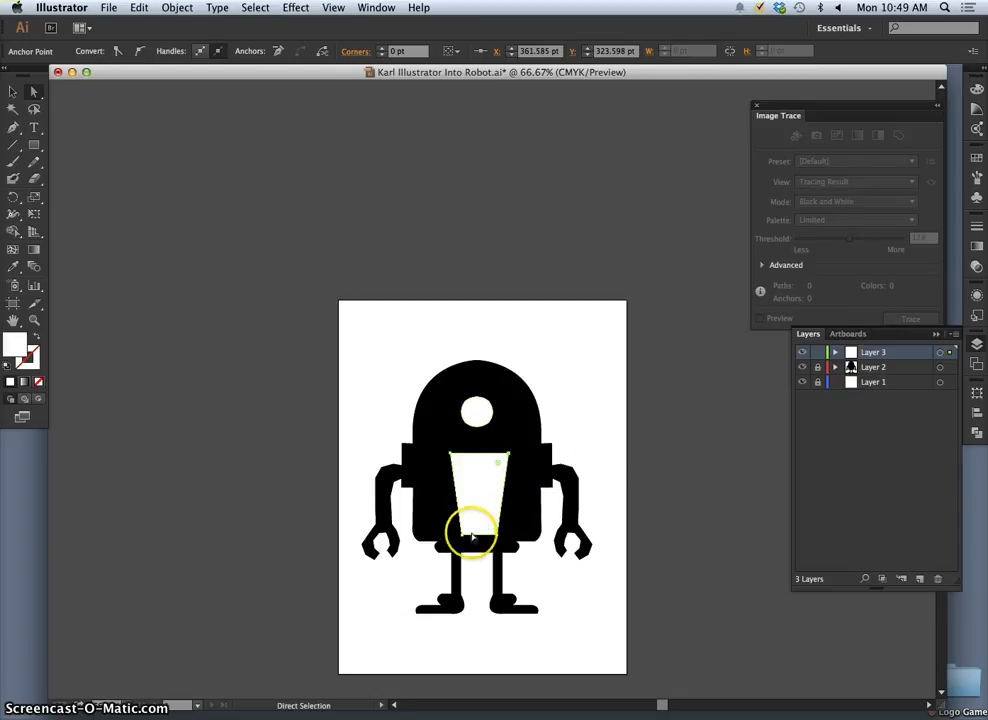
# - Raise the stem's two lower corners to Y about 483 pt so its base is shorter and level
pyautogui.moveTo(472, 537)
pyautogui.mouseDown()
pyautogui.moveTo(455, 537)
pyautogui.moveTo(461, 530)
pyautogui.mouseUp()
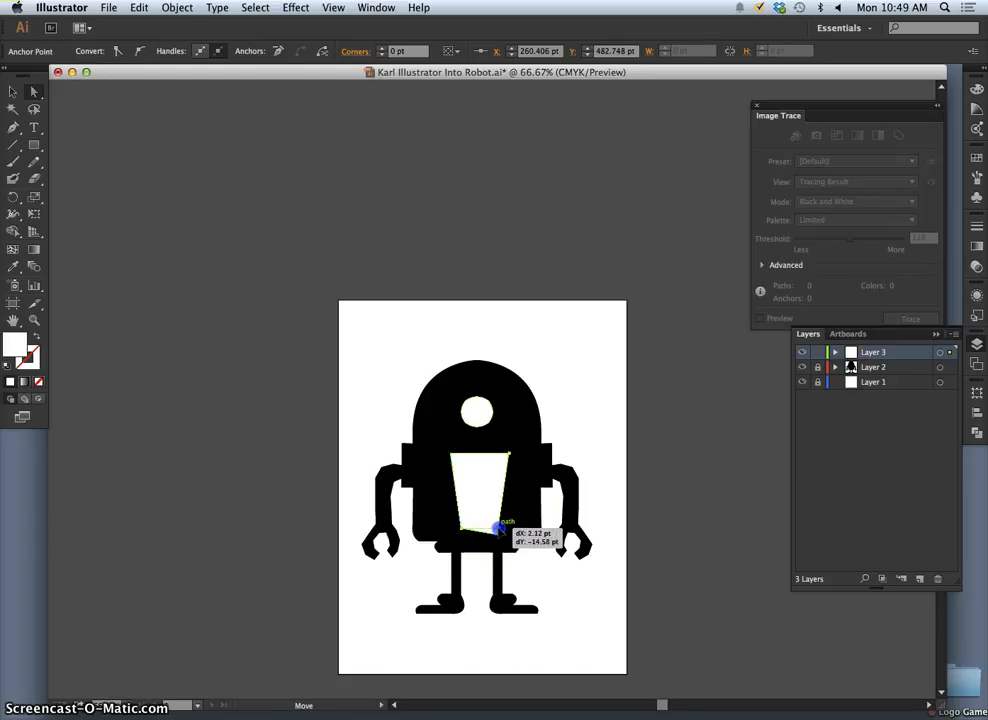
pyautogui.moveTo(497, 528); pyautogui.dragTo(502, 530)
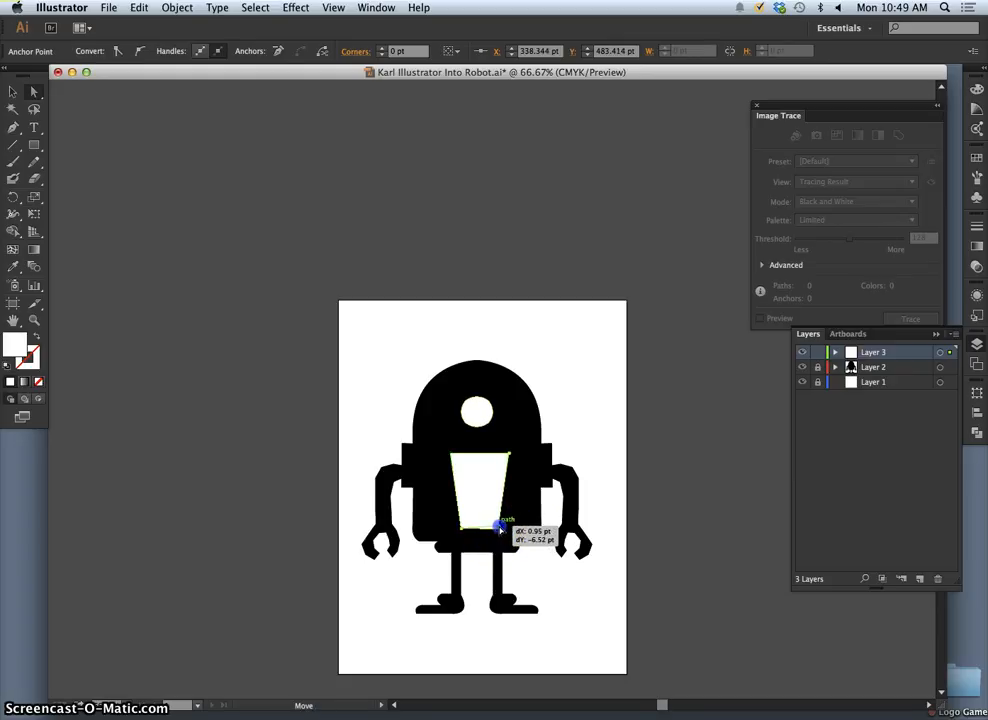
pyautogui.click(499, 527)
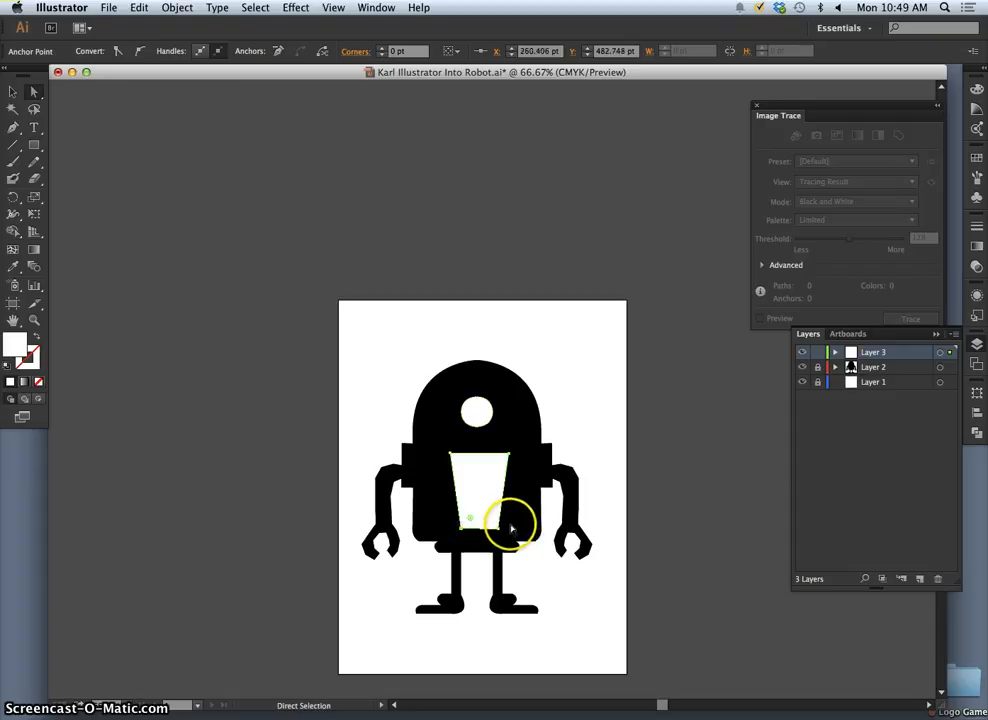
# - Fine-tune the stem's symmetry by shifting its lower-left corner slightly inward and its upper-right corner to X about 361 pt
pyautogui.press('super+equal')
pyautogui.press('super+equal')
pyautogui.press('super+equal')
pyautogui.scroll(-5, 484, 525)
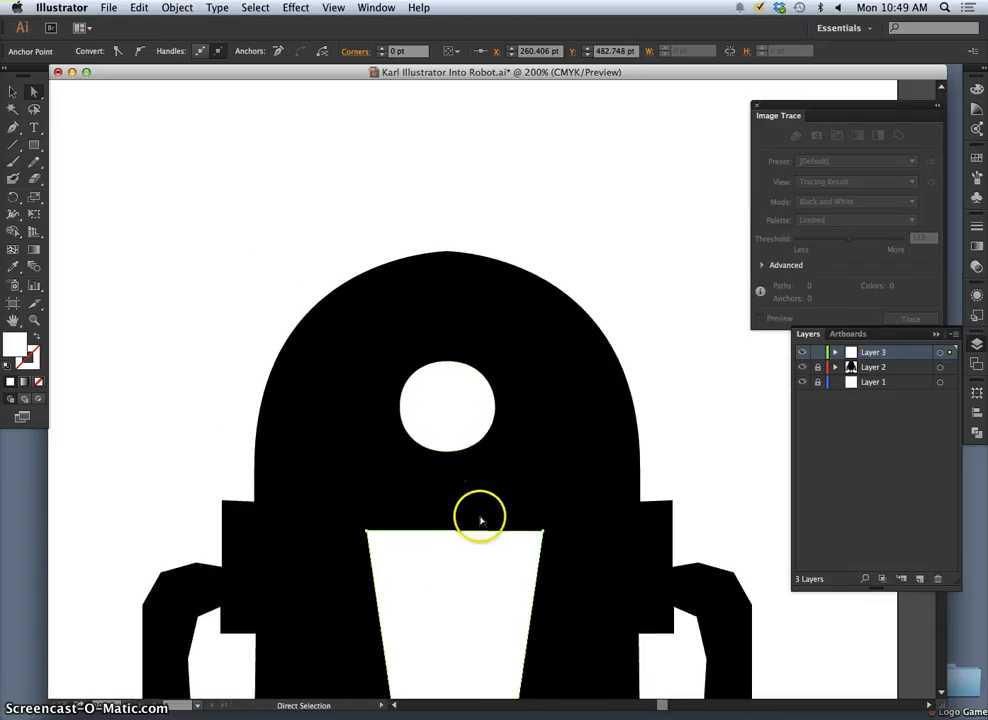
pyautogui.moveTo(401, 571); pyautogui.dragTo(396, 574)
pyautogui.click(394, 580)
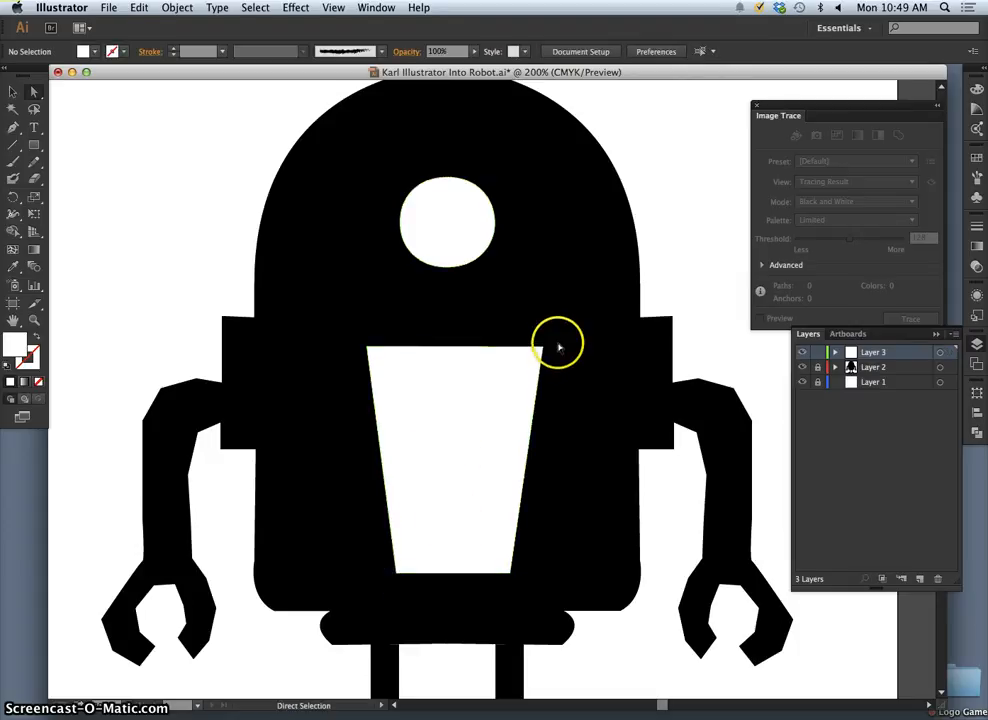
pyautogui.moveTo(545, 343); pyautogui.dragTo(546, 343)
pyautogui.click(494, 421)
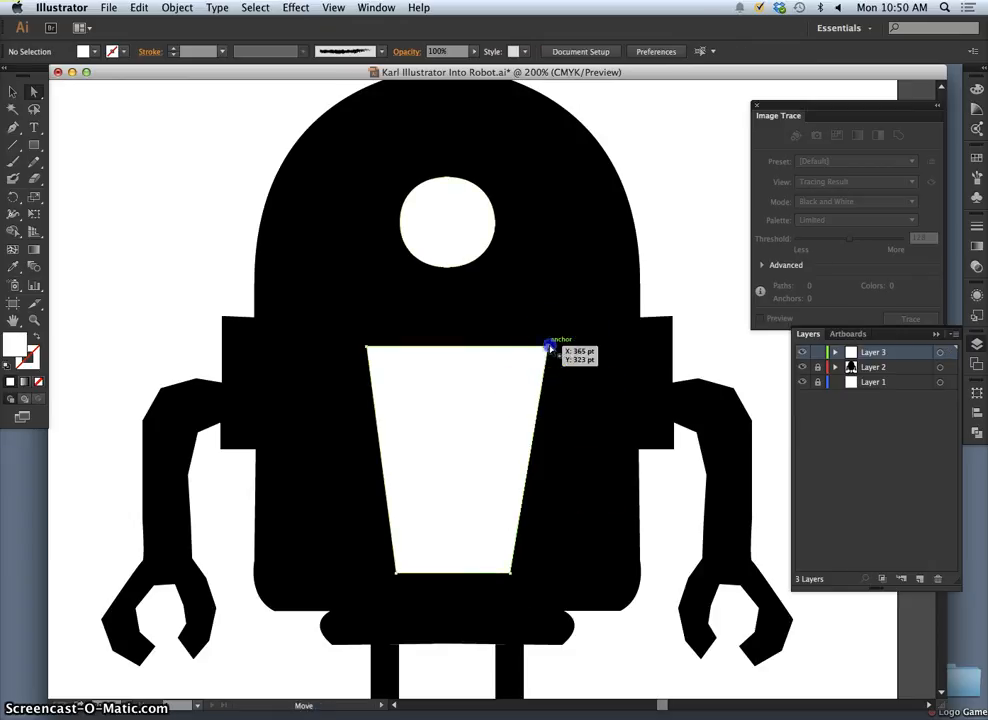
pyautogui.moveTo(541, 347); pyautogui.dragTo(541, 347)
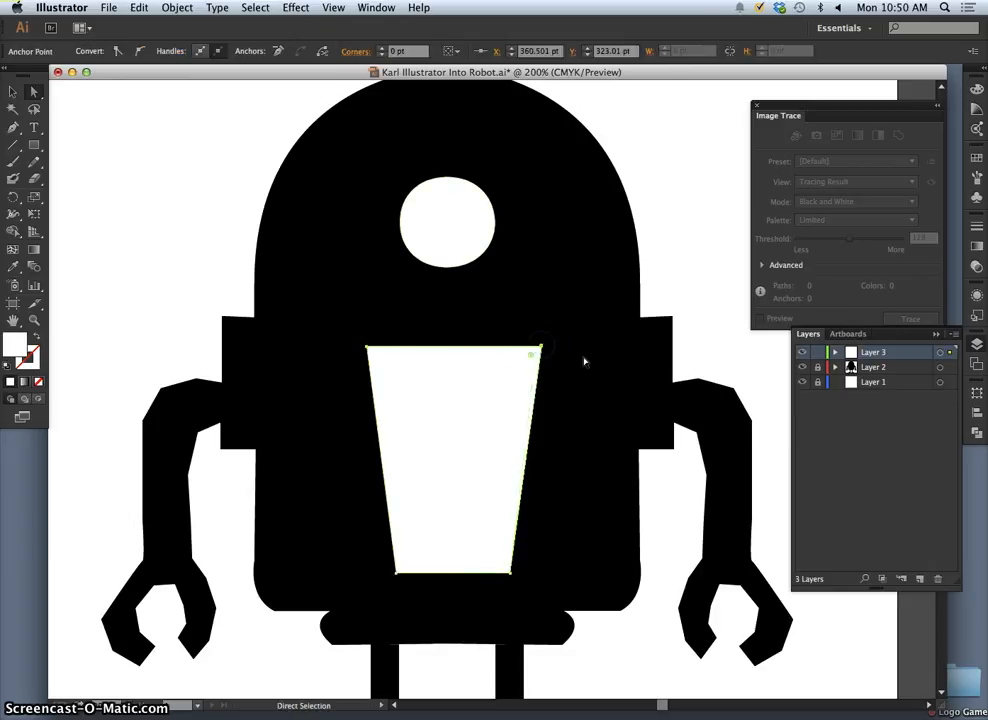
pyautogui.click(573, 398)
pyautogui.click(630, 418)
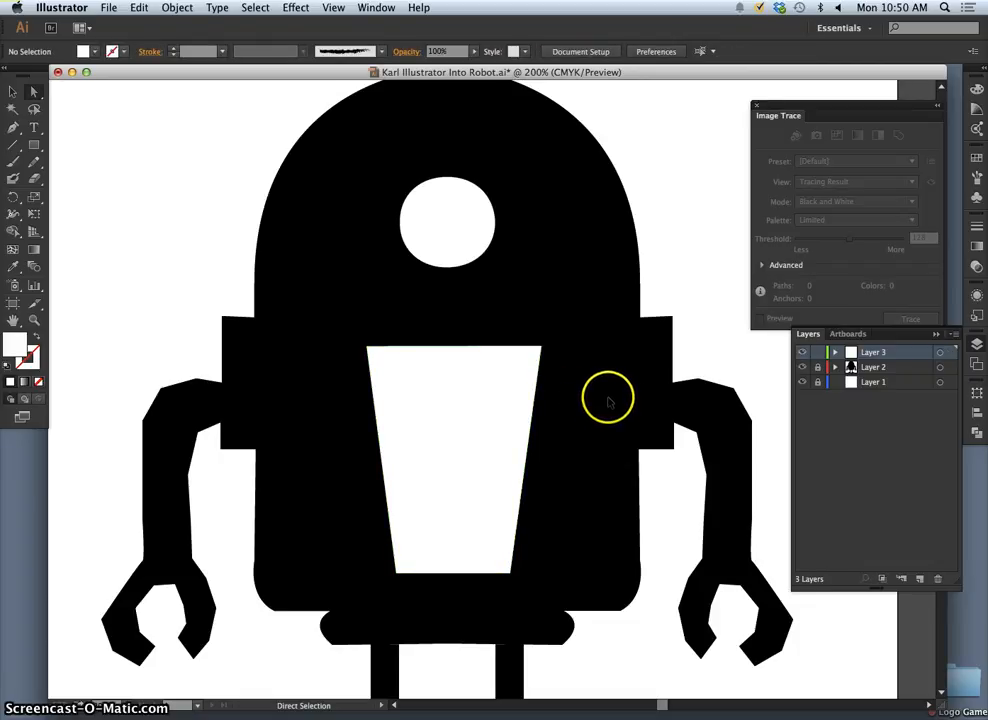
# - Unlock Layer 1 and Layer 2 and move the complete robot off the artboard onto the empty area at its left
pyautogui.press('super+minus')
pyautogui.press('super+minus')
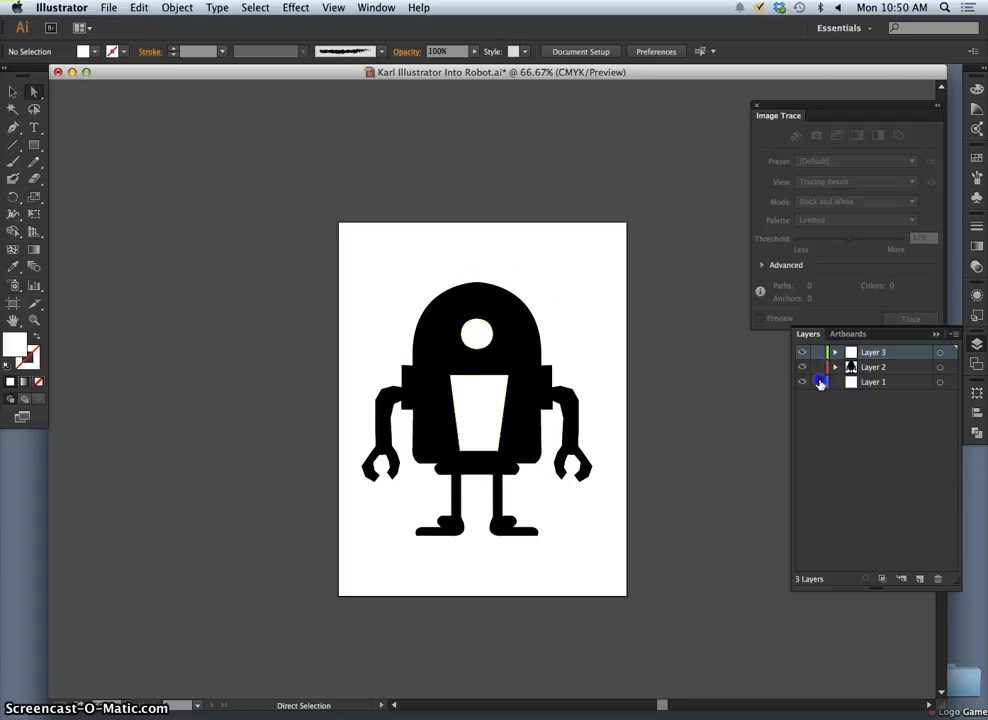
pyautogui.click(13, 91)
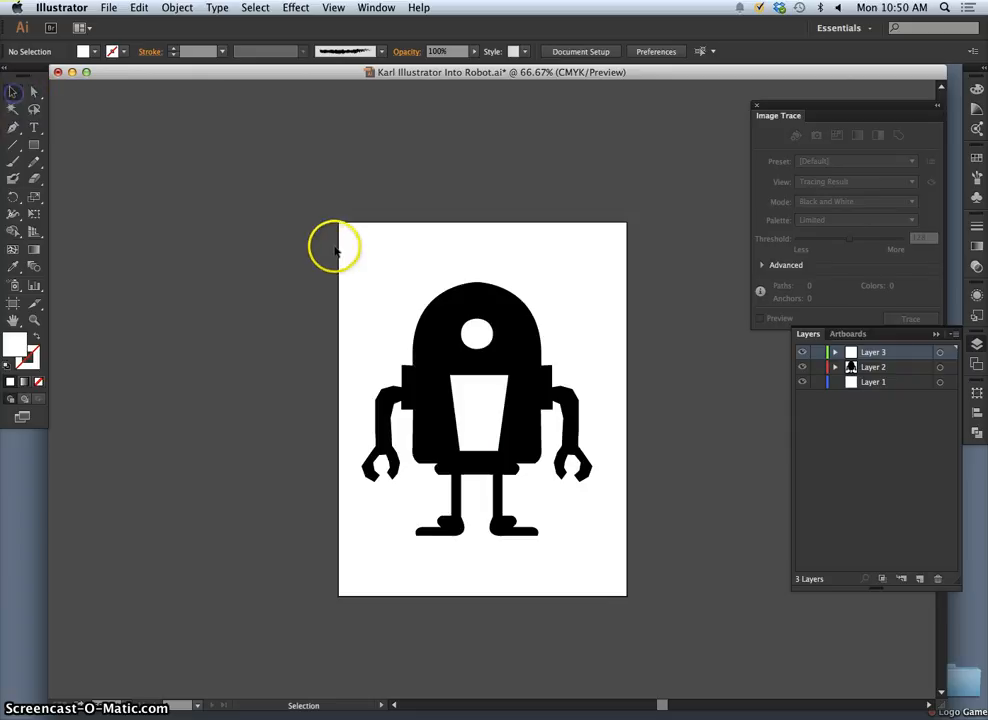
pyautogui.moveTo(519, 465); pyautogui.dragTo(628, 577)
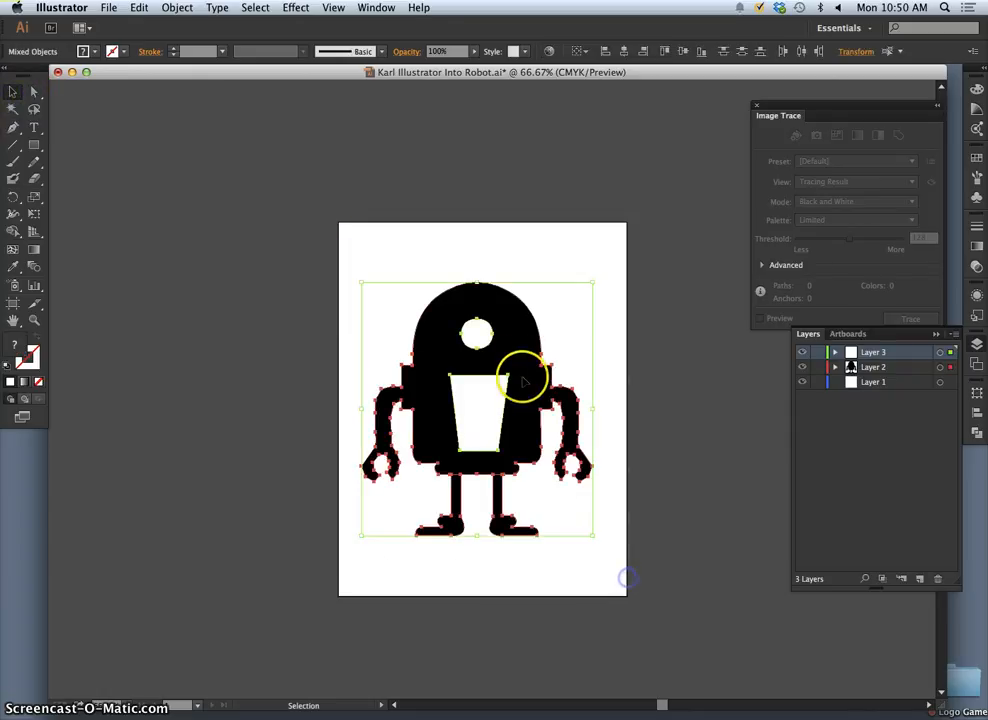
pyautogui.moveTo(515, 332); pyautogui.dragTo(246, 295)
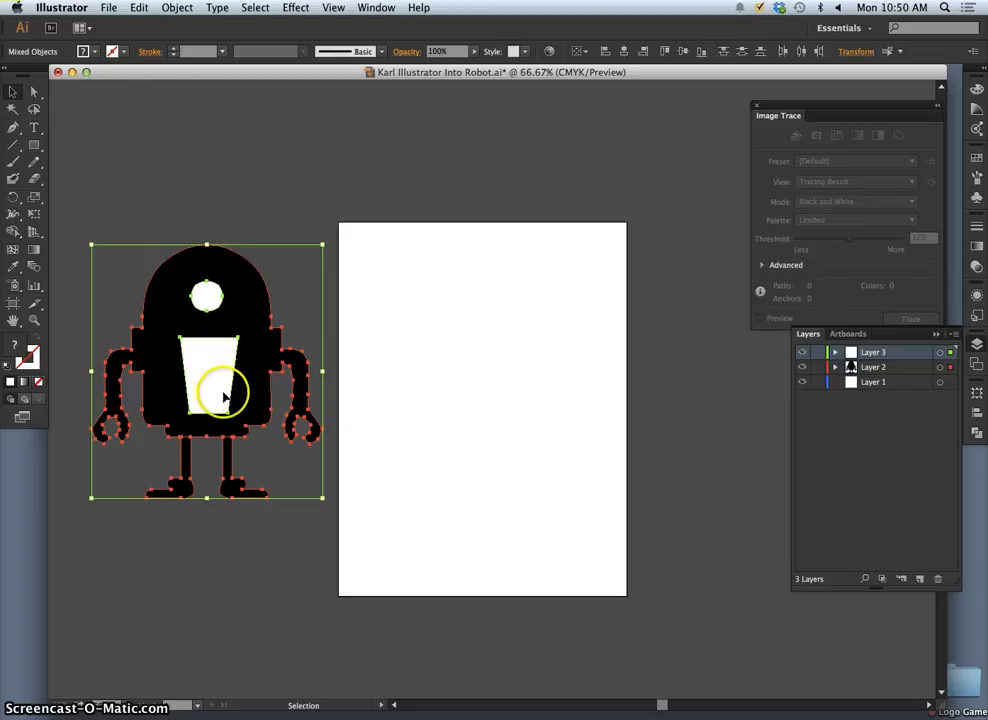
# - Pull the white stem's two right corners inward to straighten its right side, with the lower-right corner at X about -240 pt
pyautogui.click(30, 93)
pyautogui.click(146, 194)
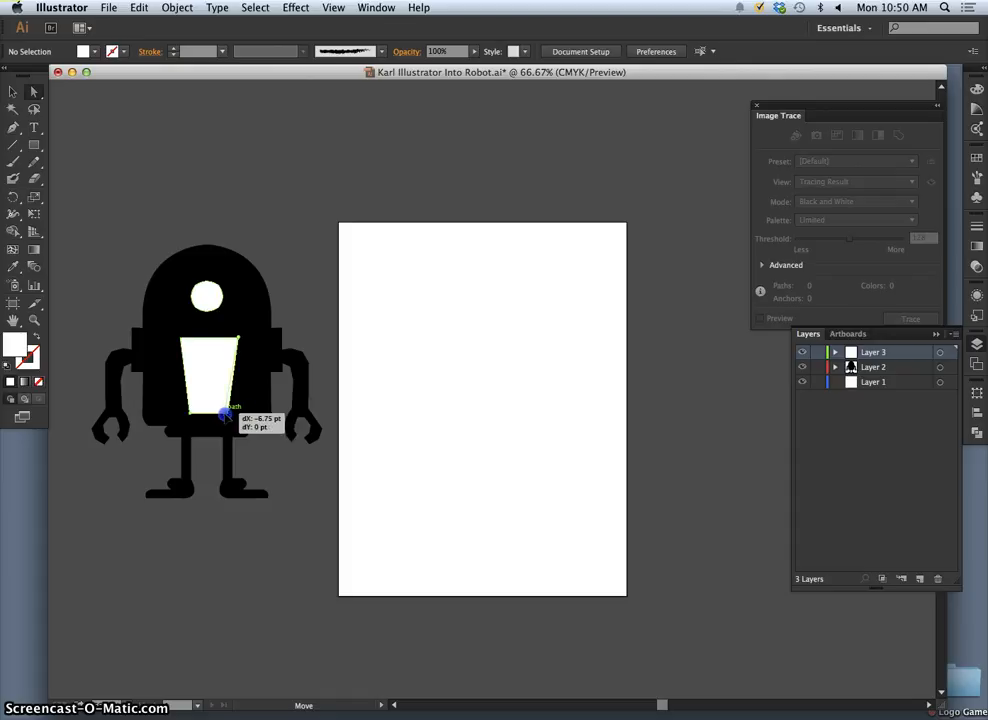
pyautogui.moveTo(226, 416); pyautogui.dragTo(227, 412)
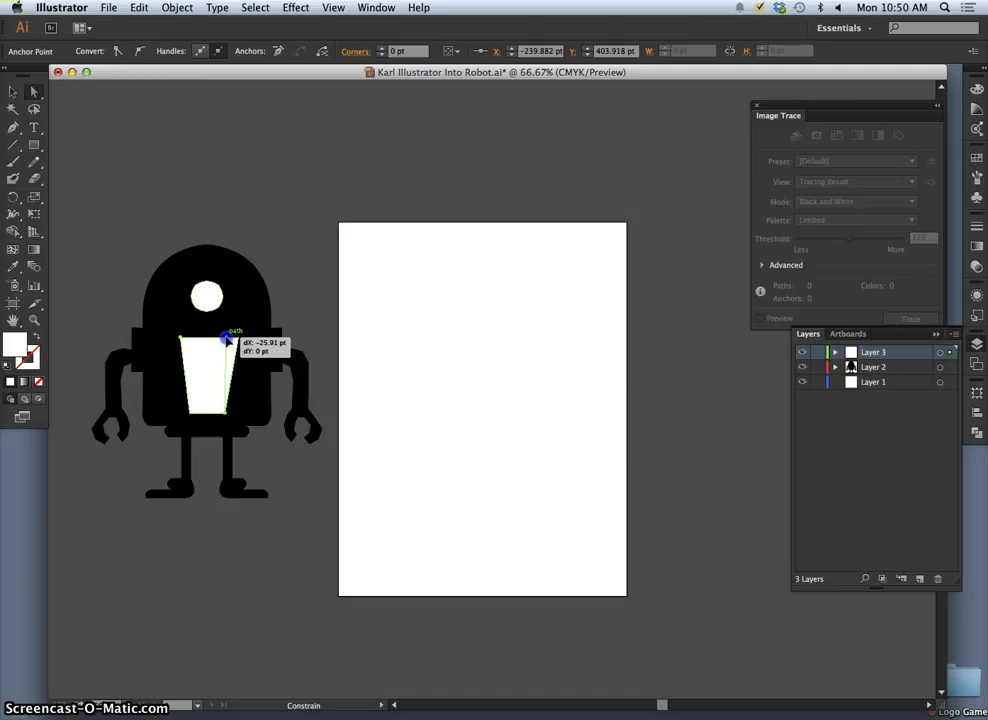
pyautogui.moveTo(226, 340); pyautogui.dragTo(582, 362)
# - Shift the stem's upper-right corner inward to X about -240 pt, directly above the lower-right corner
pyautogui.press('super+plus')
pyautogui.press('super+plus')
pyautogui.press('super+plus')
pyautogui.press('space')
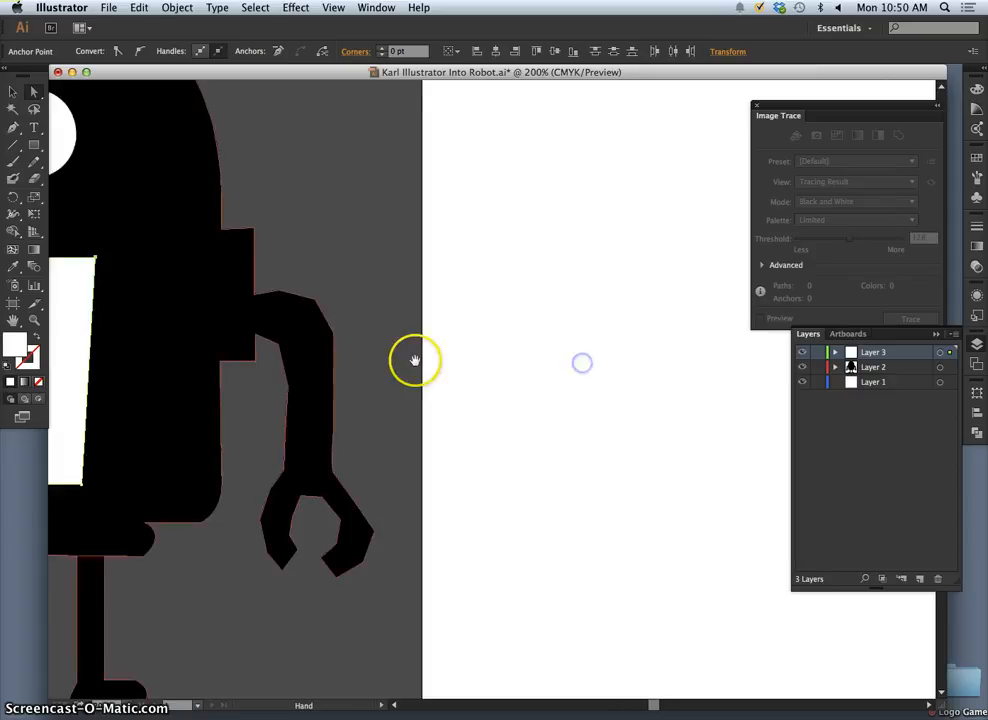
pyautogui.moveTo(414, 360); pyautogui.dragTo(657, 373)
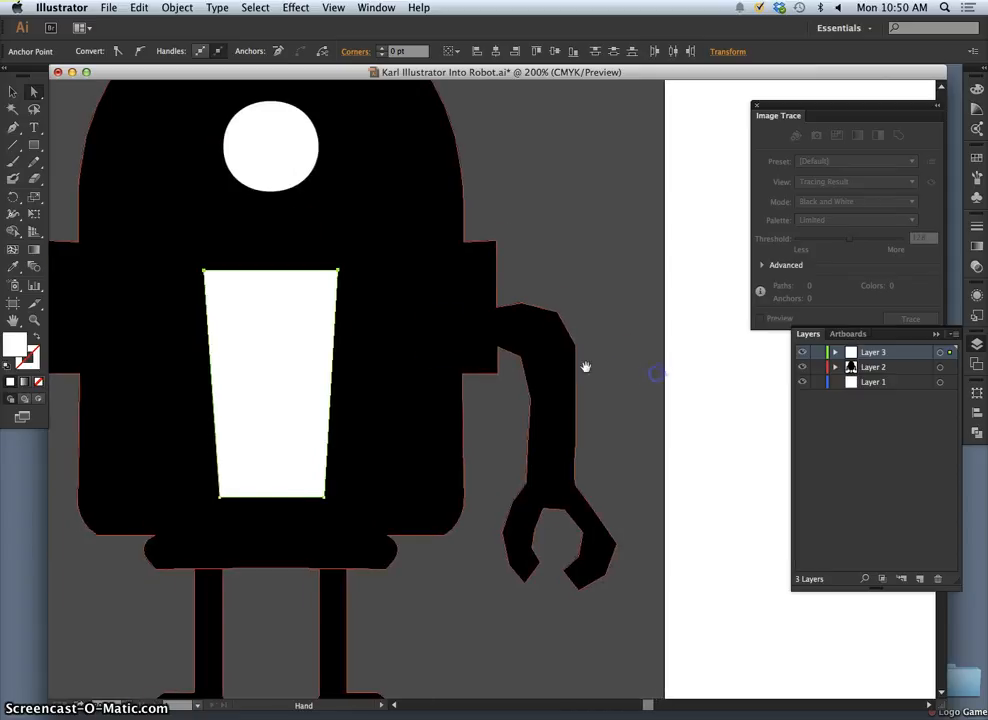
pyautogui.click(340, 272)
pyautogui.click(340, 272)
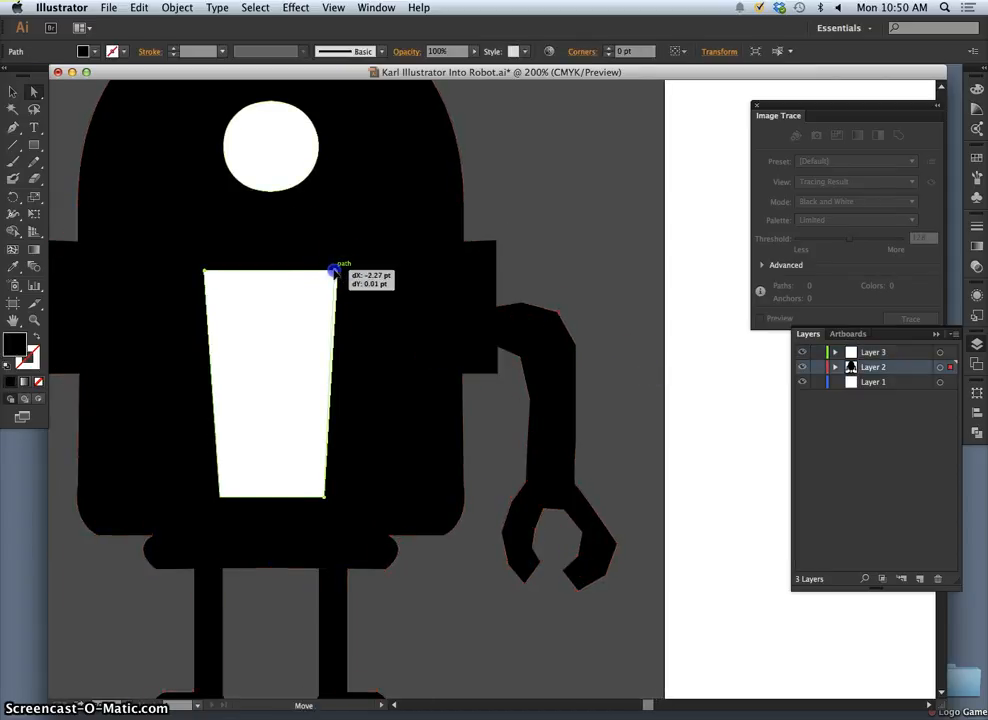
pyautogui.moveTo(332, 271); pyautogui.dragTo(324, 271)
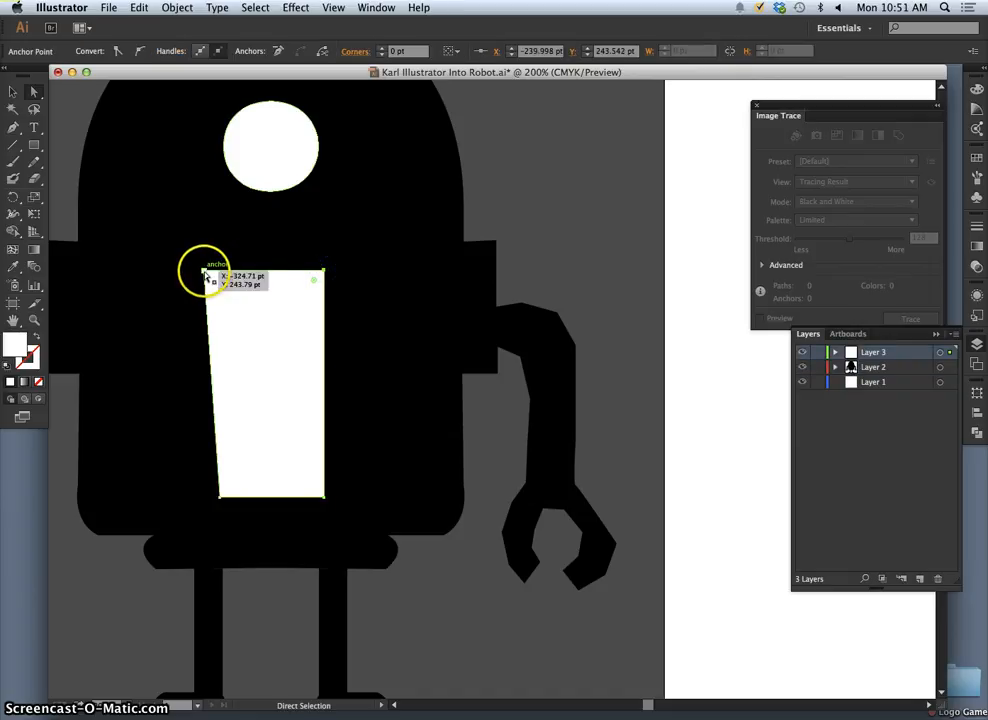
# - Move the stem's upper-left corner inward to X about -313 pt so its left edge is vertical, and deselect the robot
pyautogui.moveTo(207, 272); pyautogui.dragTo(222, 272)
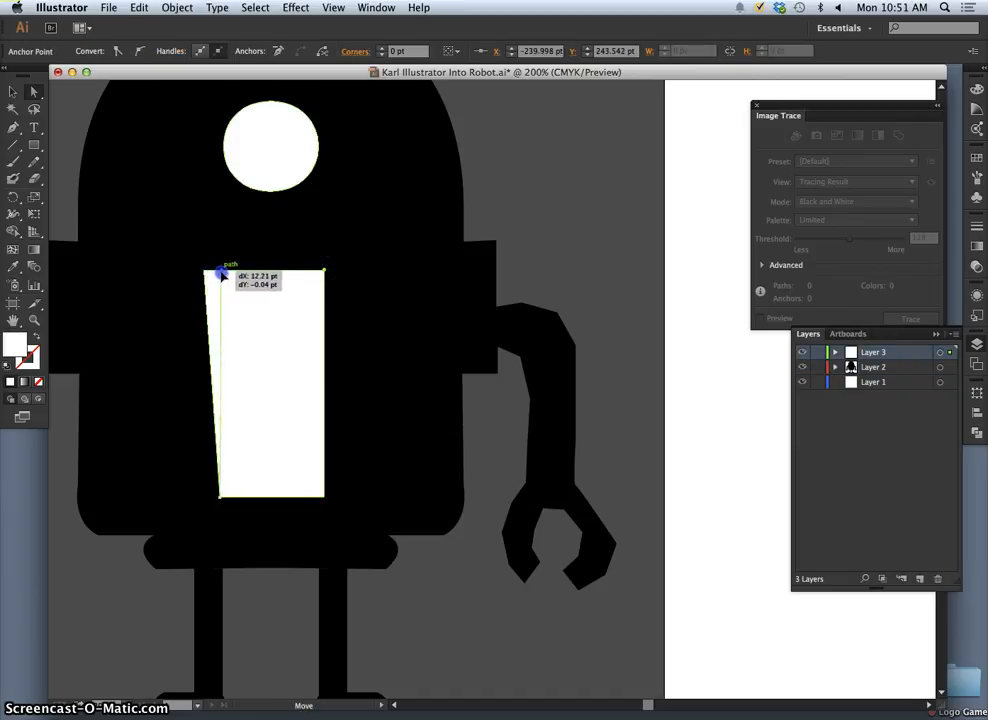
pyautogui.moveTo(222, 272); pyautogui.dragTo(220, 271)
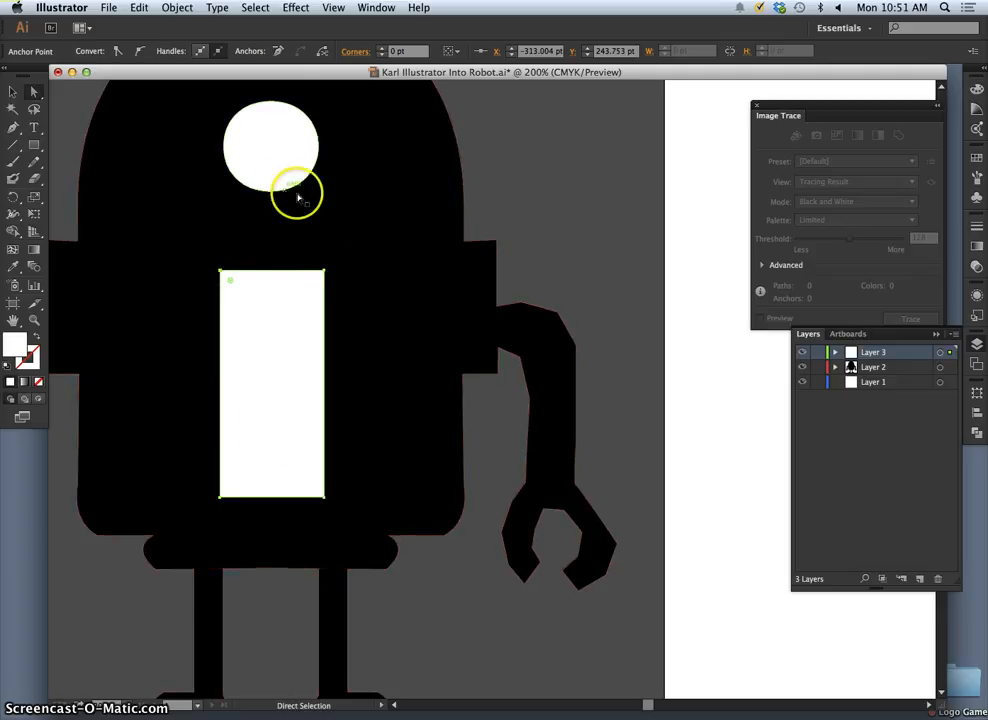
pyautogui.click(368, 318)
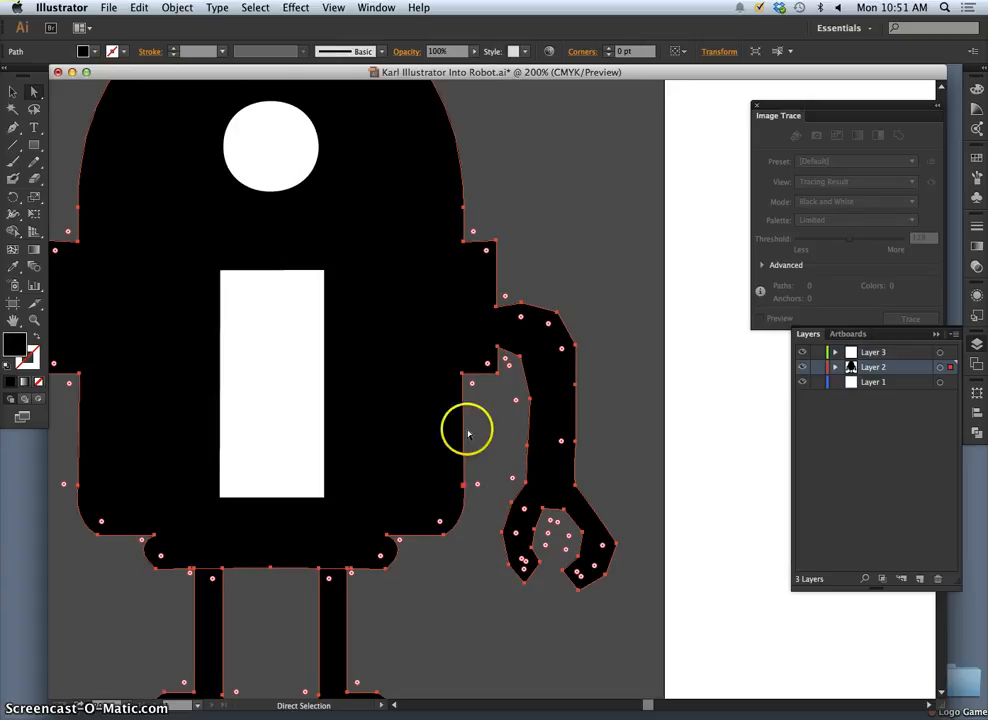
pyautogui.press('super+minus')
pyautogui.press('super+minus')
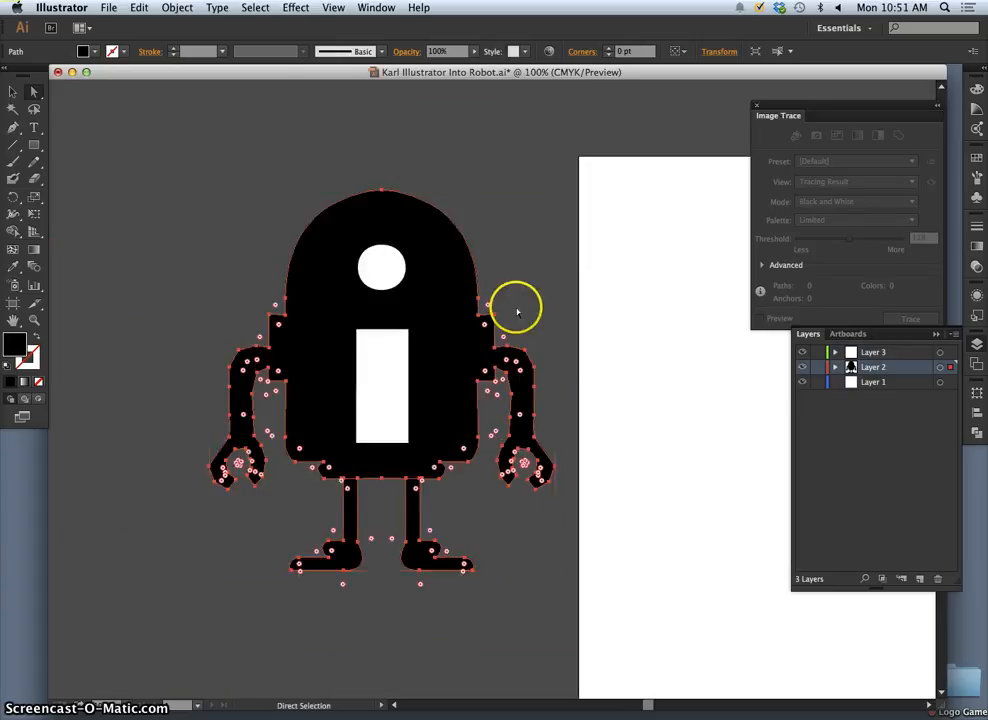
pyautogui.click(562, 309)
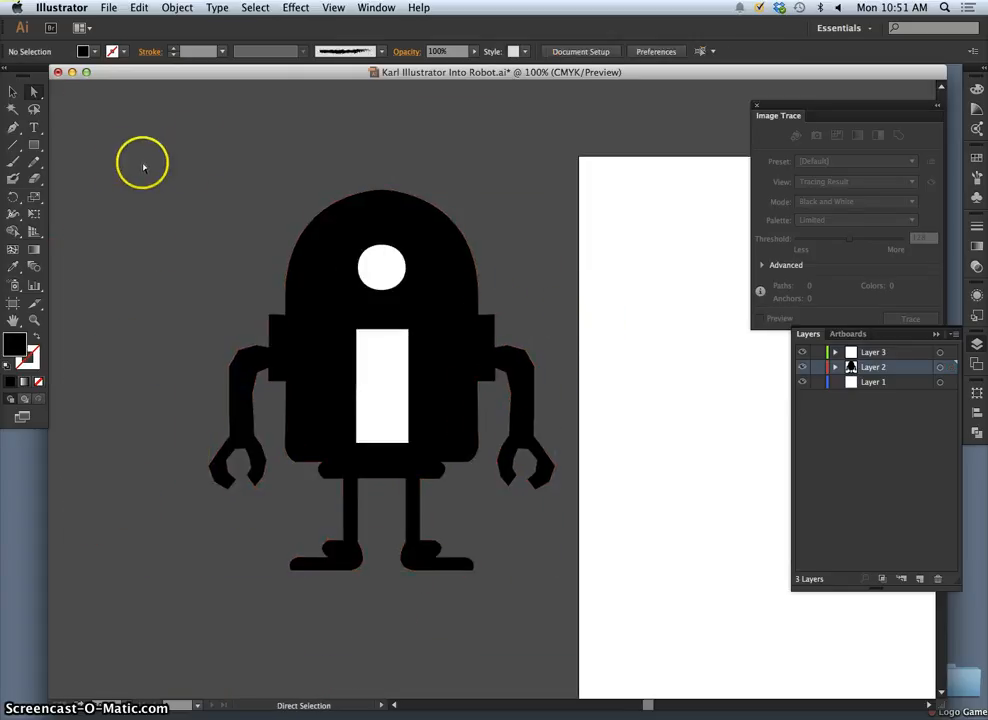
# - Select the complete robot and apply the Pathfinder Exclude shape mode to cut the dot and stem out of the body
pyautogui.moveTo(602, 635); pyautogui.dragTo(560, 625)
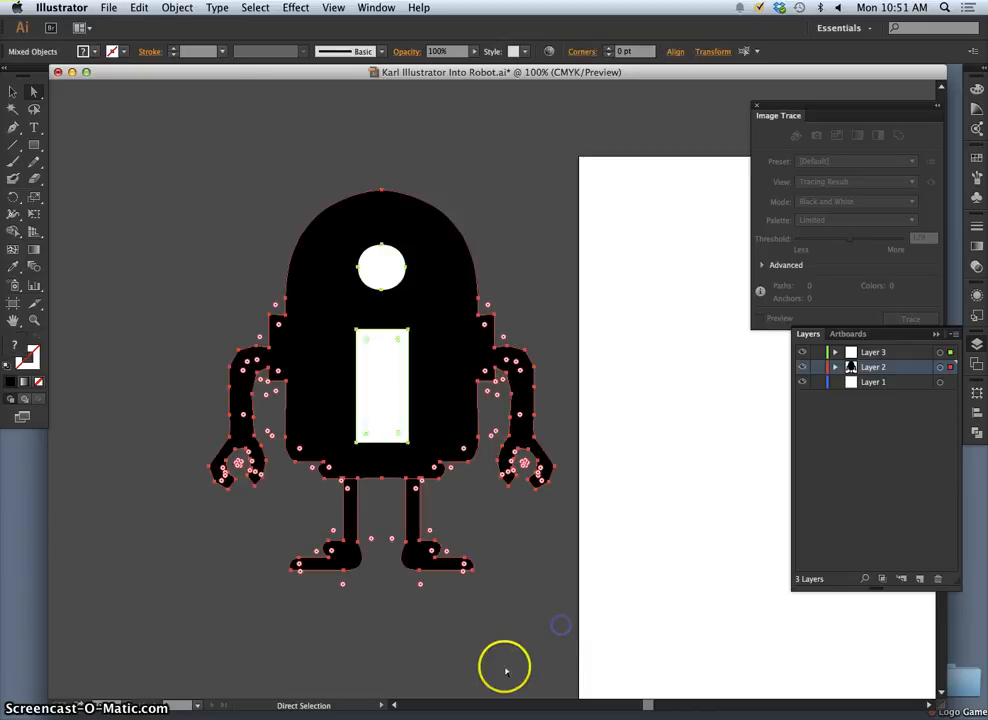
pyautogui.click(505, 667)
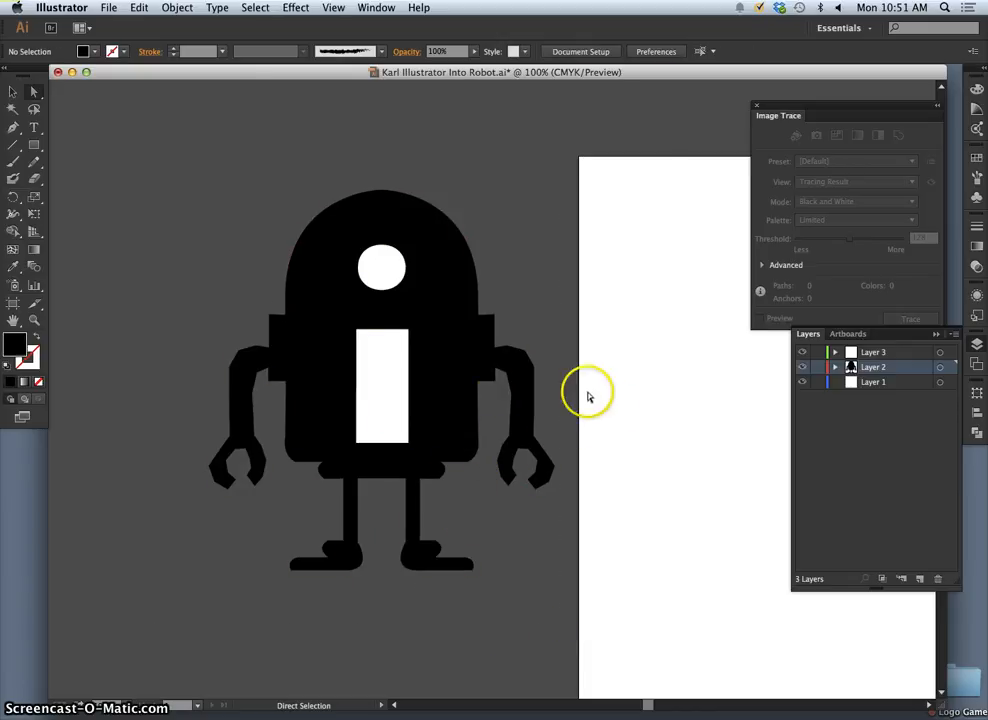
pyautogui.moveTo(213, 194); pyautogui.dragTo(558, 607)
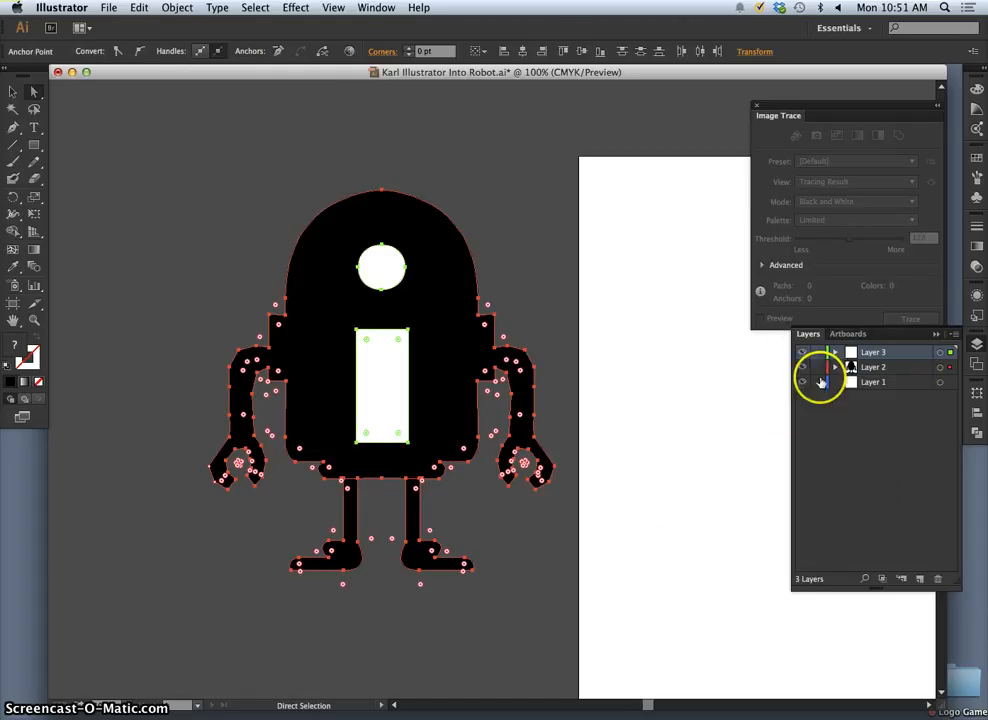
pyautogui.click(975, 432)
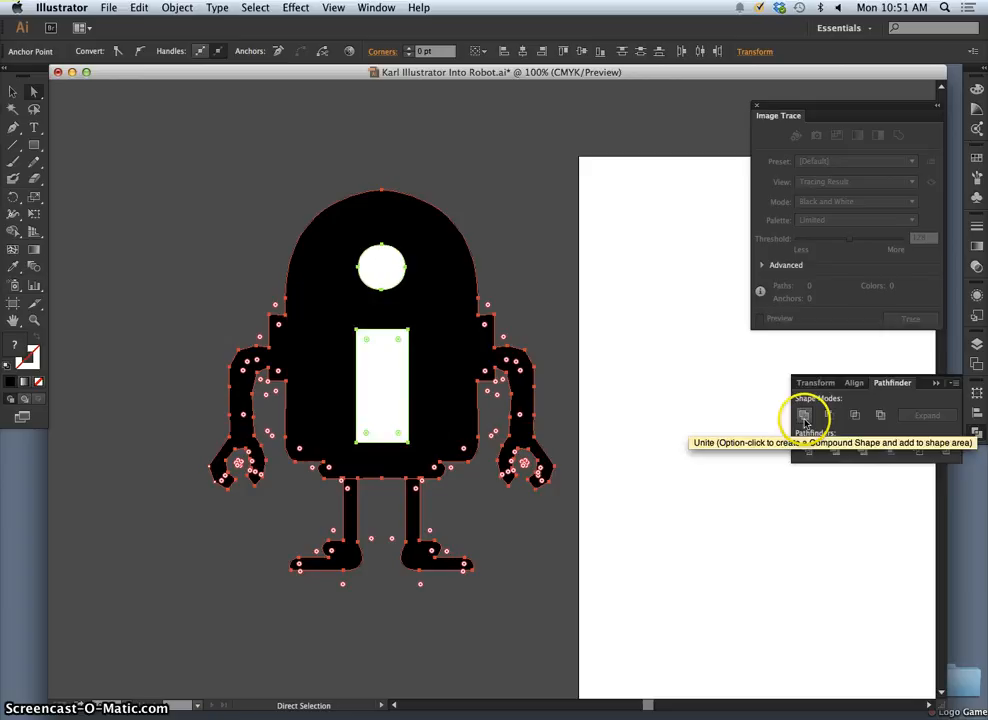
pyautogui.click(880, 415)
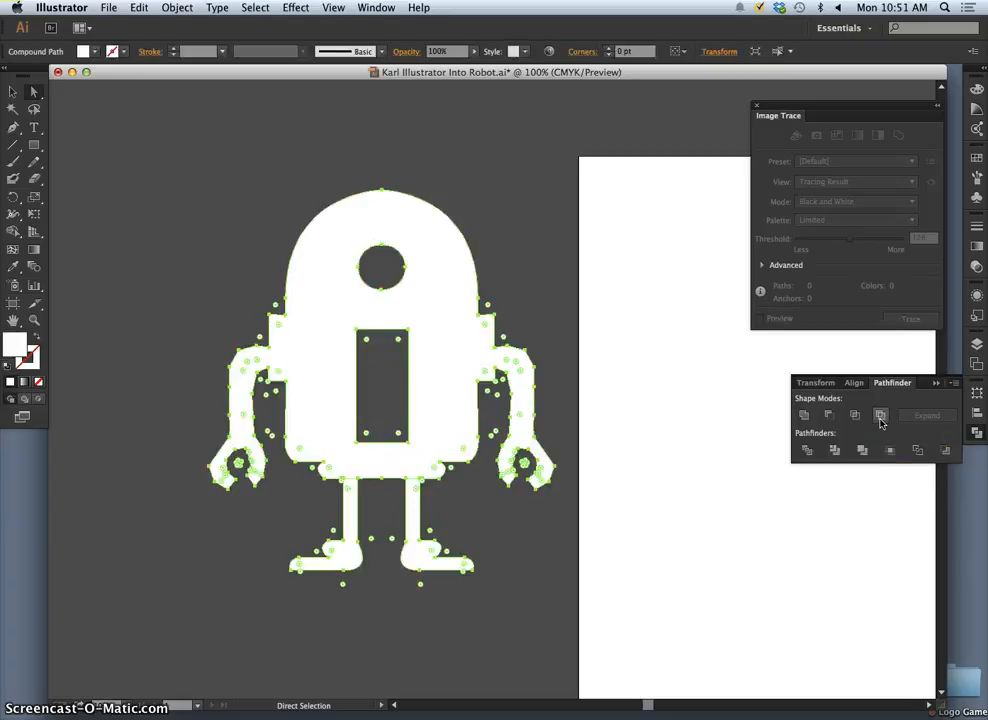
pyautogui.click(557, 303)
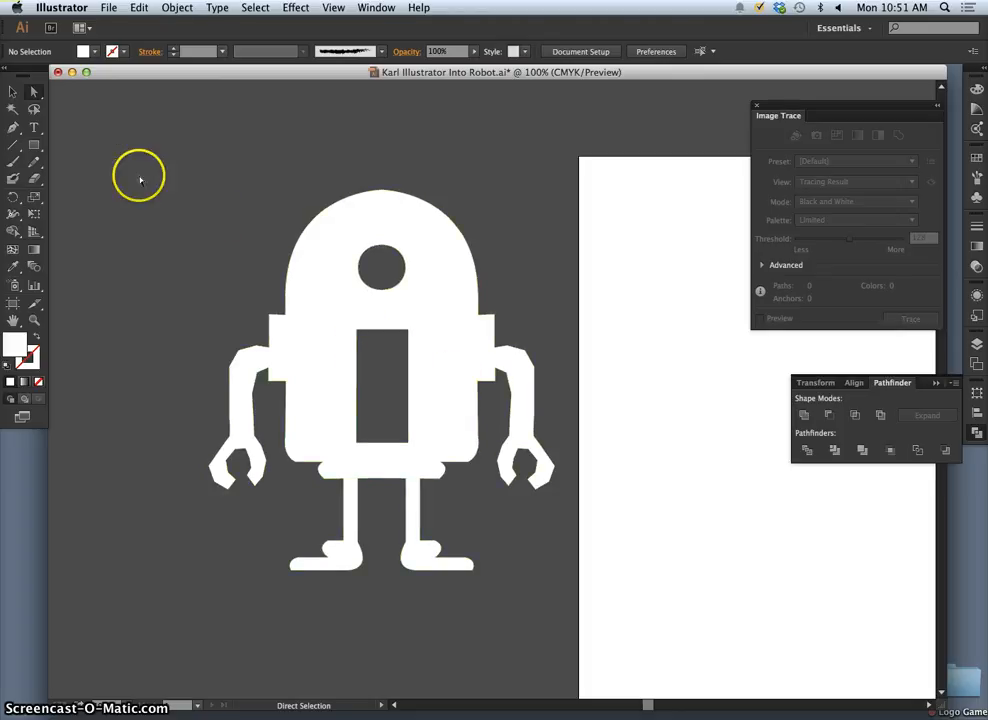
# - Try black, red and pink fills on the robot's compound shape and settle on the dark grey swatch
pyautogui.moveTo(195, 177); pyautogui.dragTo(276, 277)
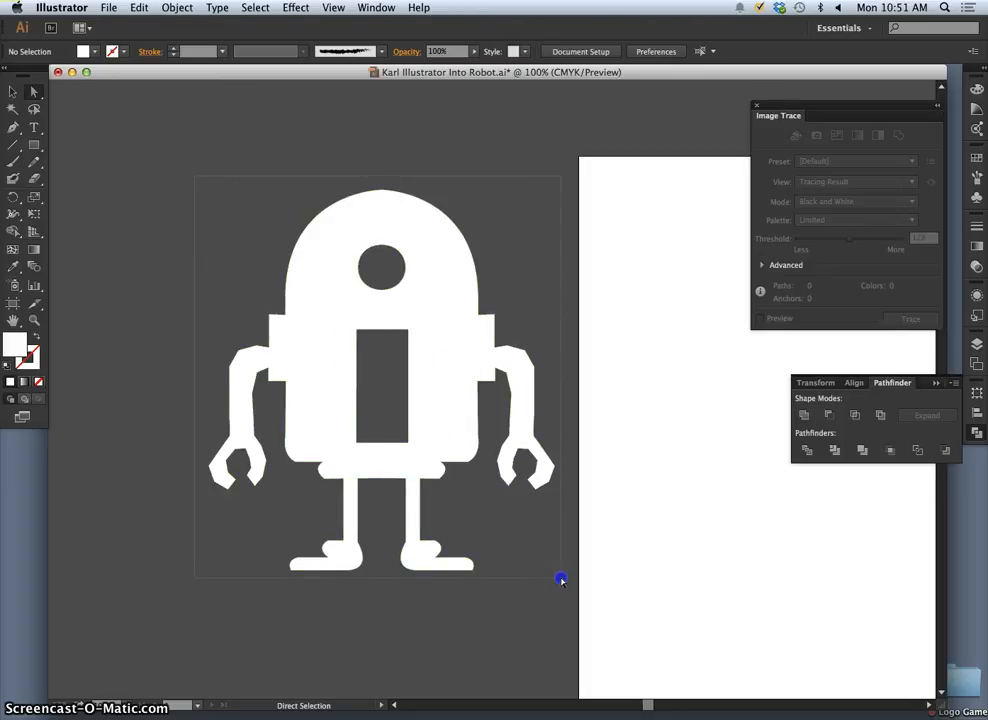
pyautogui.moveTo(561, 580); pyautogui.dragTo(561, 580)
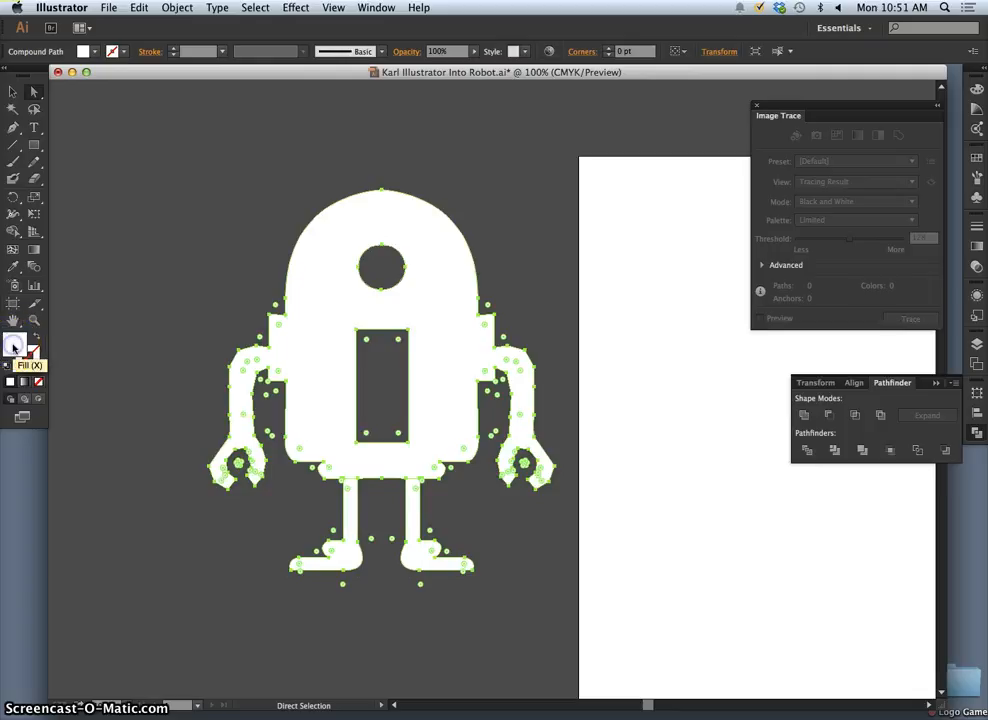
pyautogui.click(83, 51)
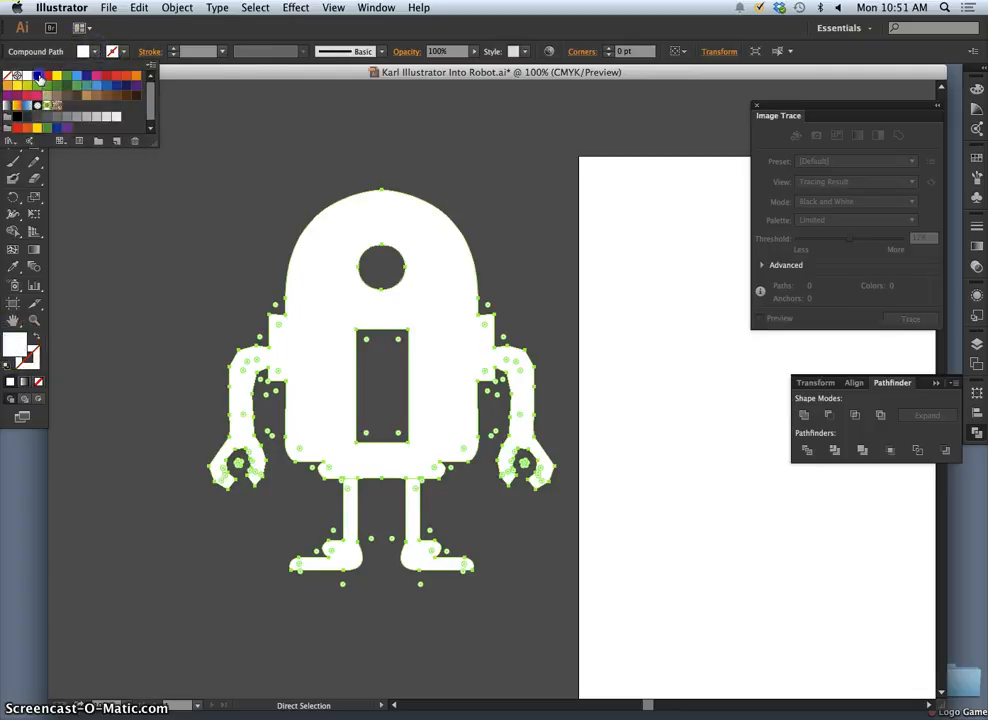
pyautogui.click(38, 77)
pyautogui.click(108, 79)
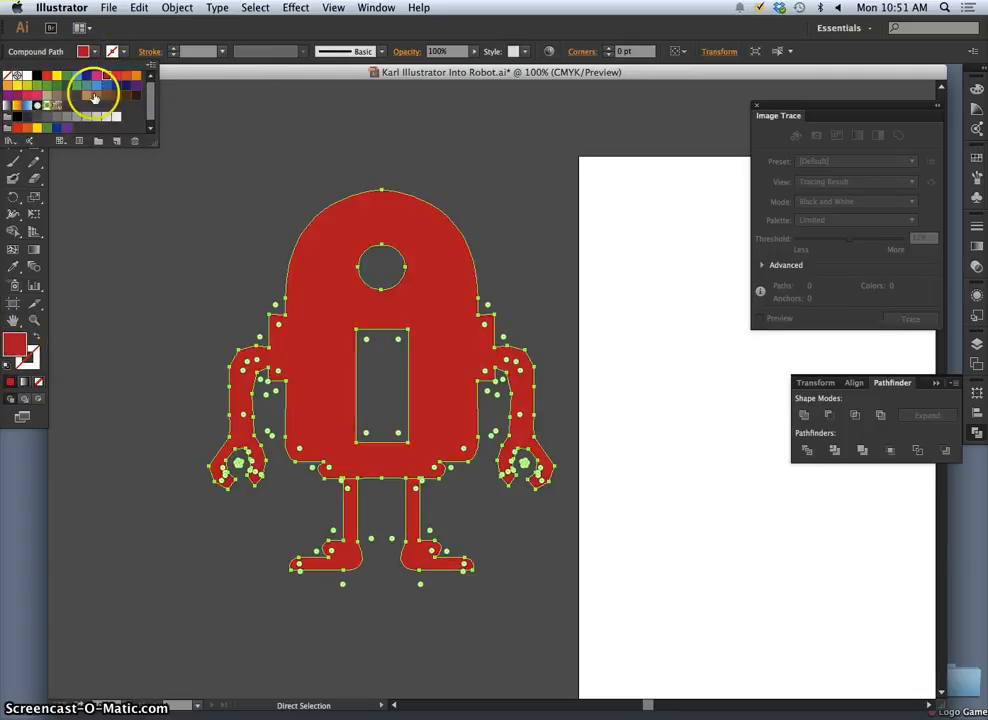
pyautogui.click(95, 78)
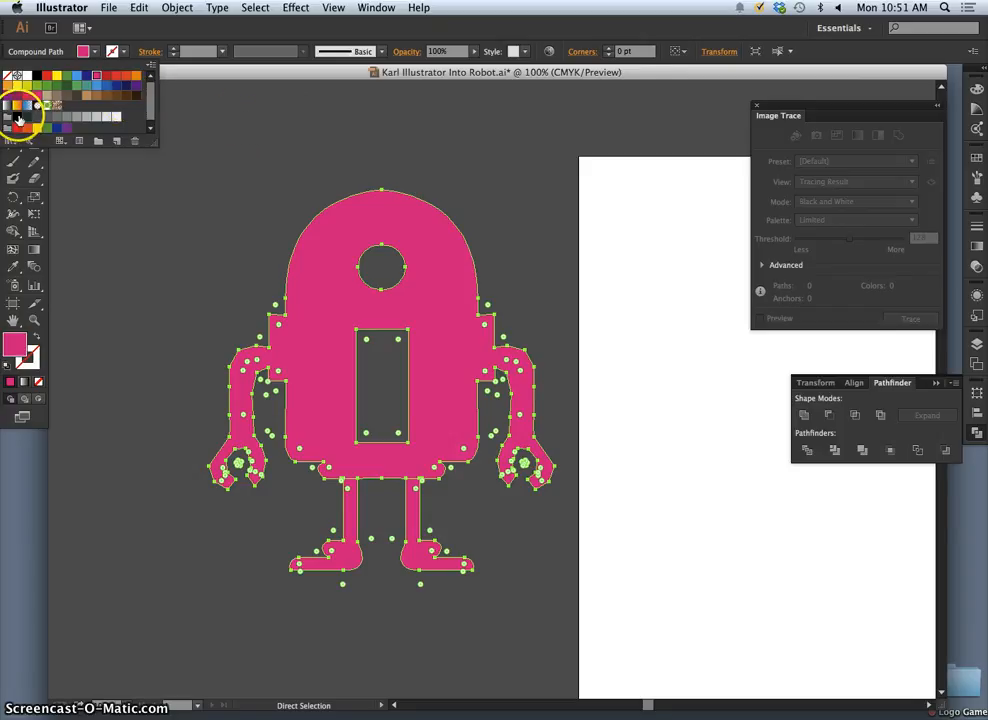
pyautogui.click(23, 119)
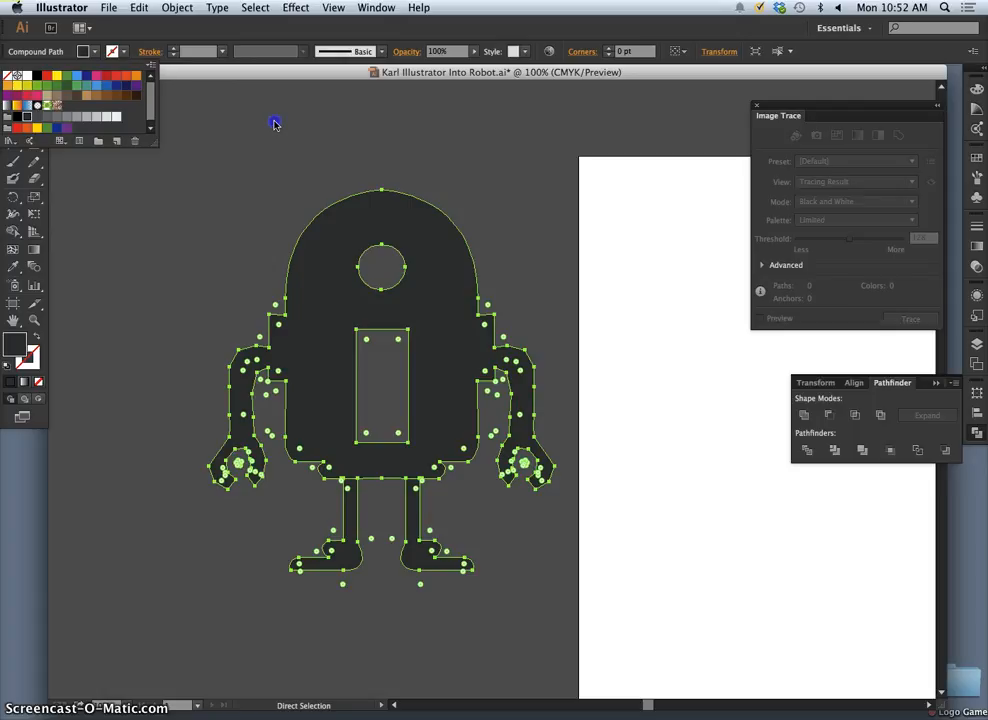
pyautogui.click(275, 122)
pyautogui.click(181, 181)
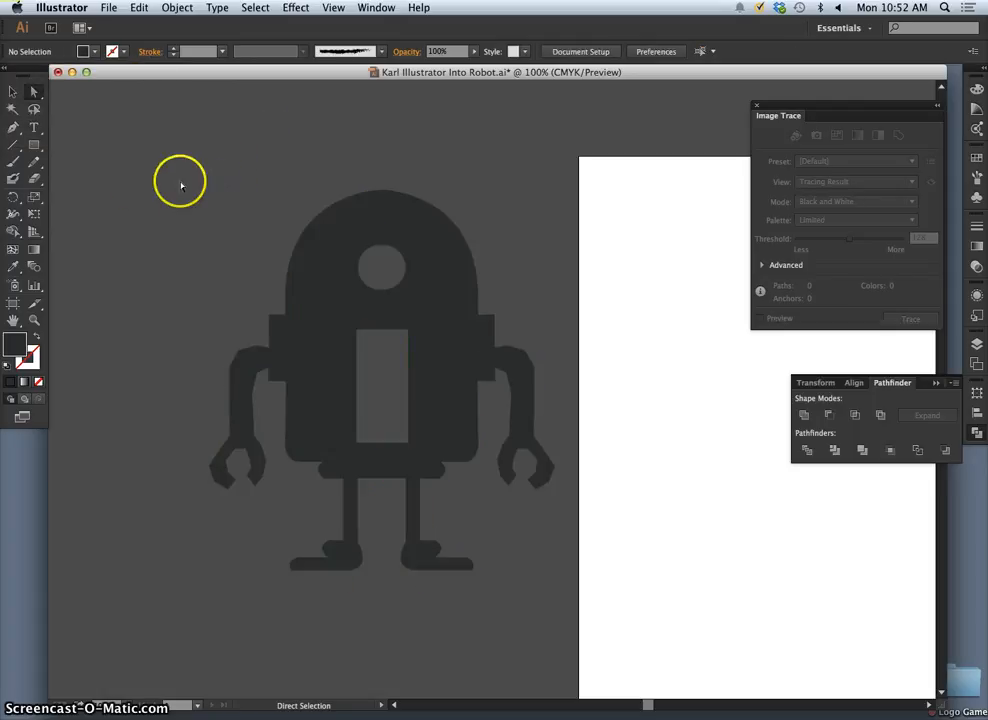
# - Move the complete dark grey robot from the empty canvas area onto the artboard
pyautogui.click(15, 93)
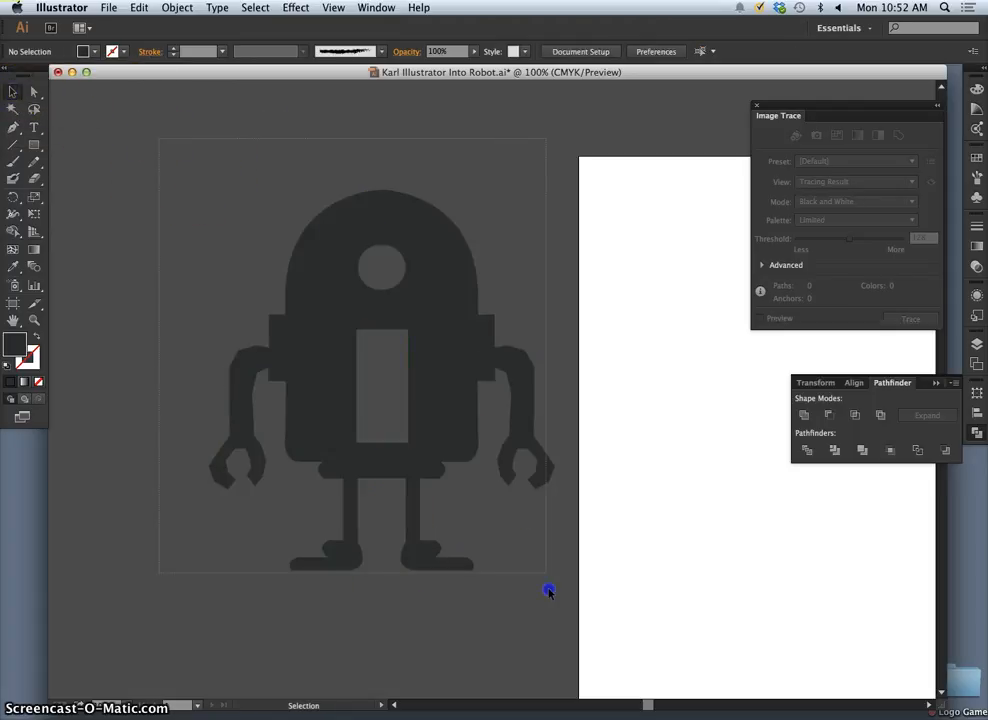
pyautogui.moveTo(548, 592); pyautogui.dragTo(552, 598)
pyautogui.moveTo(452, 337); pyautogui.dragTo(852, 485)
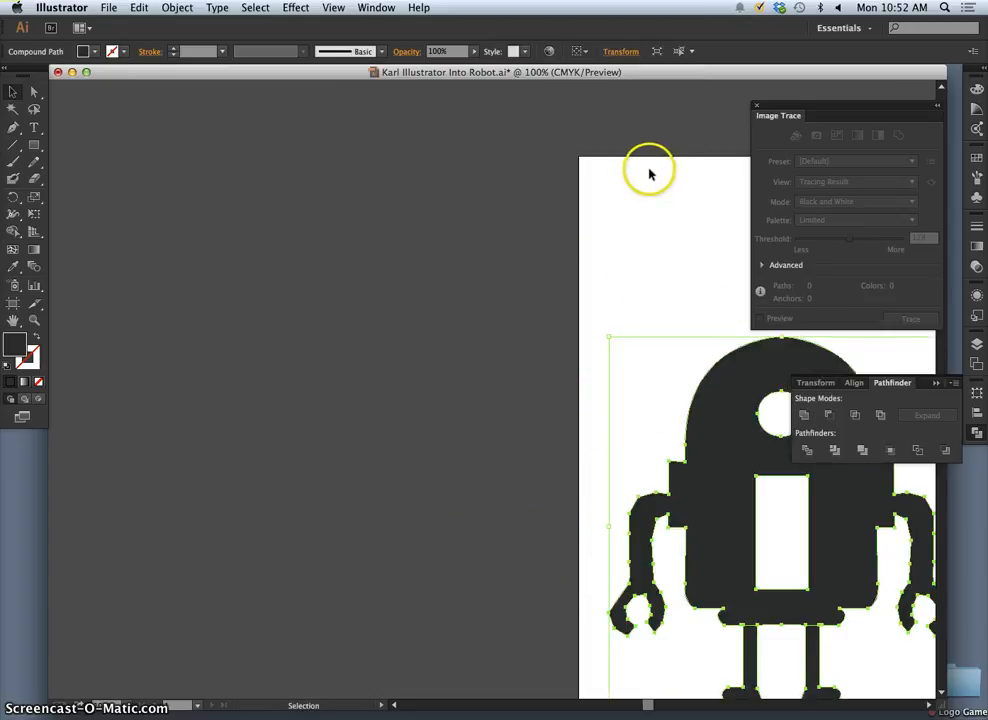
# - Raise the robot and centre it horizontally on the artboard, and clear the selection
pyautogui.hscroll(-5, 621, 219)
pyautogui.hscroll(10, 621, 221)
pyautogui.scroll(-1, 621, 221)
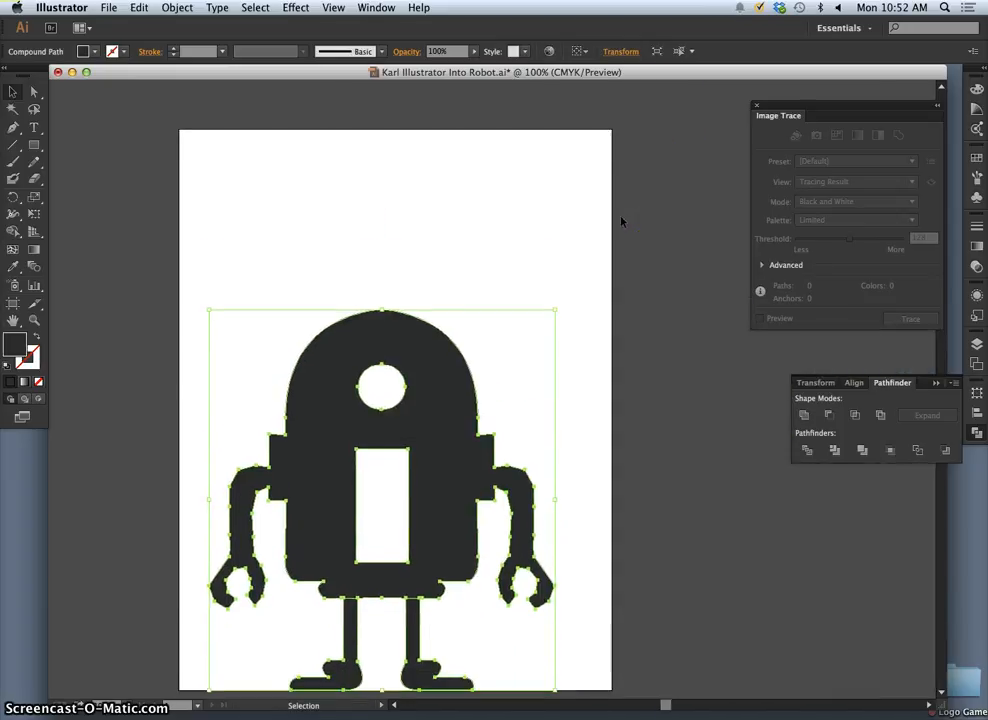
pyautogui.scroll(-3, 621, 221)
pyautogui.scroll(2, 621, 221)
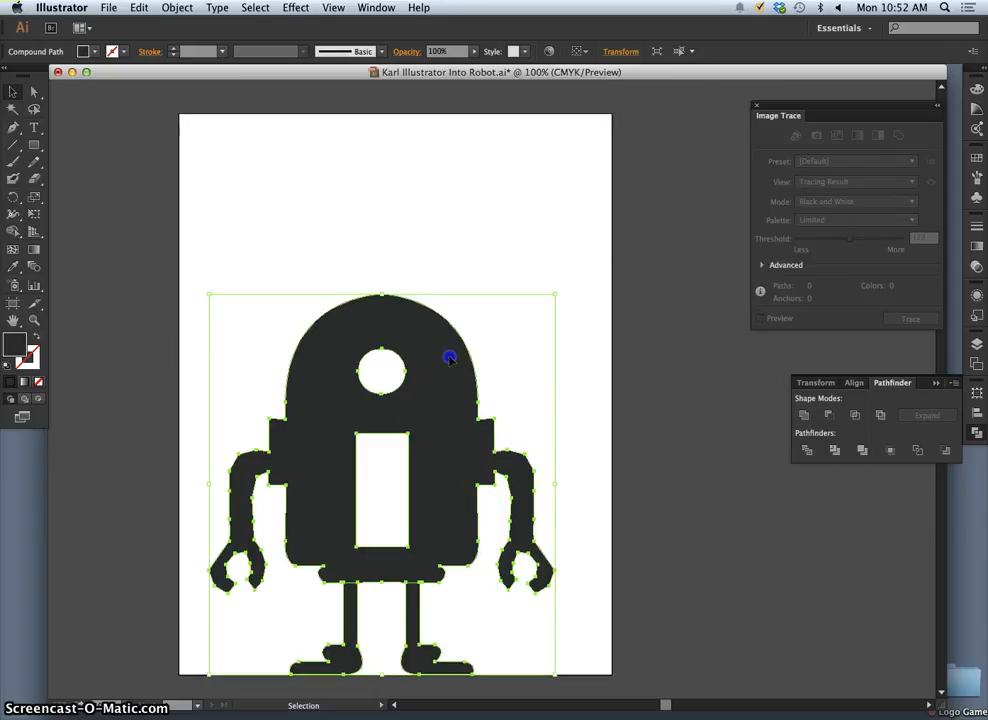
pyautogui.moveTo(450, 358); pyautogui.dragTo(452, 266)
pyautogui.click(461, 290)
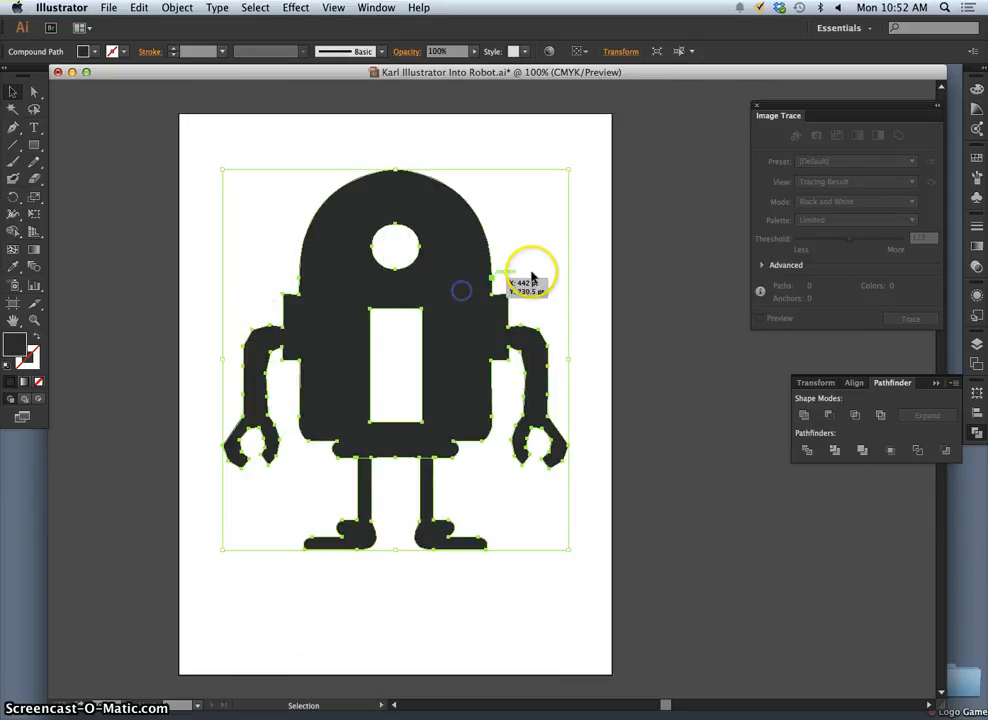
pyautogui.click(584, 280)
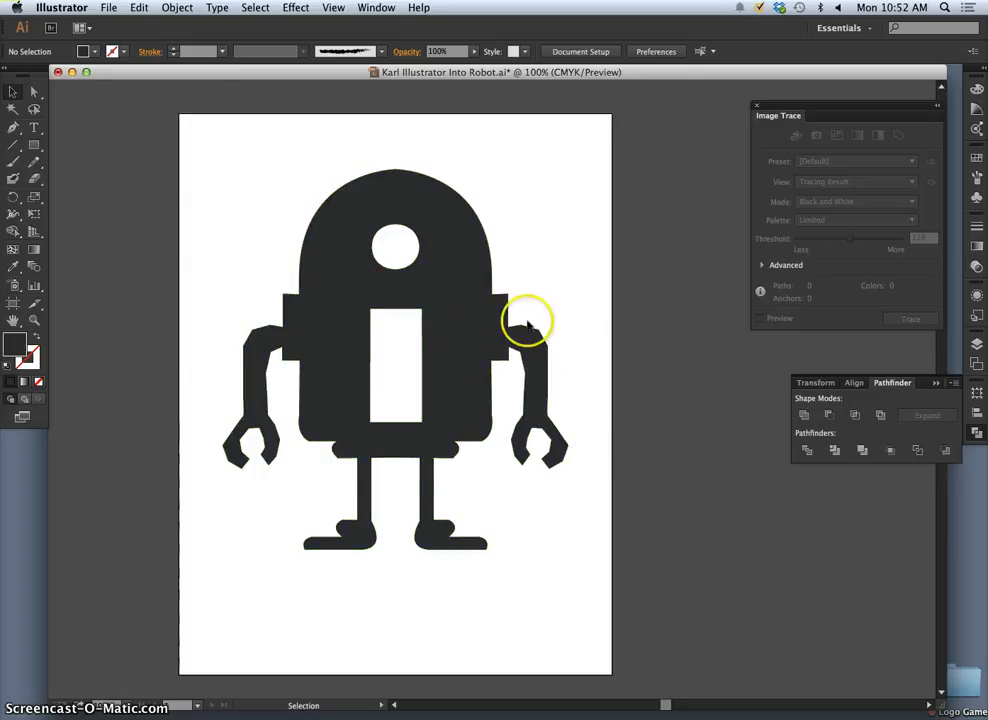
# - Select the dark grey robot as a whole and by its anchor points to examine its single compound path
pyautogui.click(466, 320)
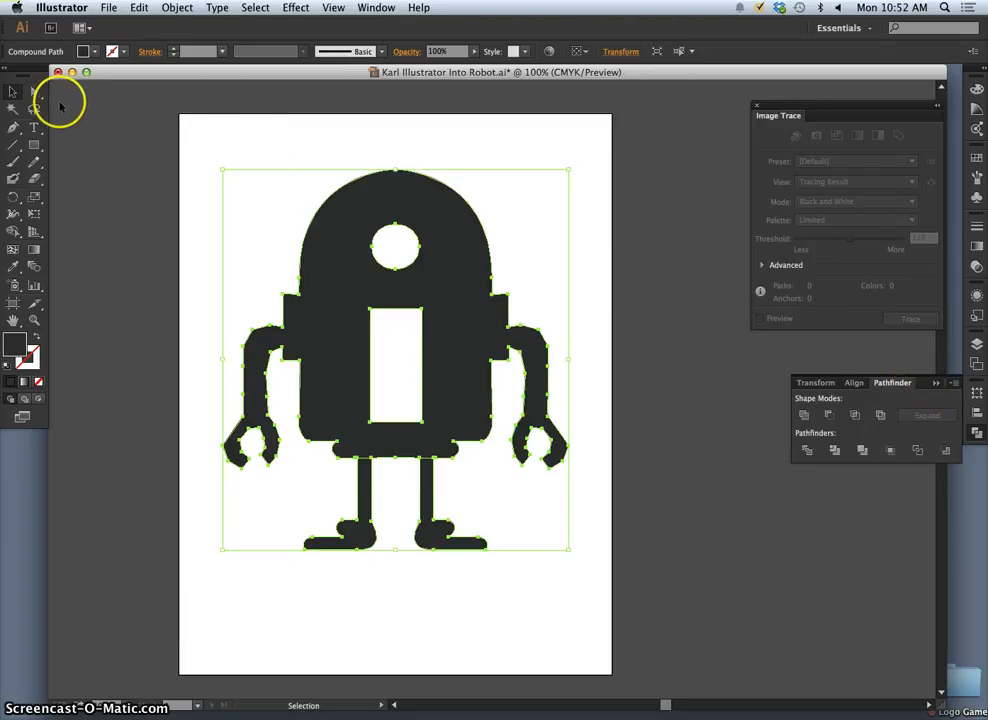
pyautogui.click(198, 136)
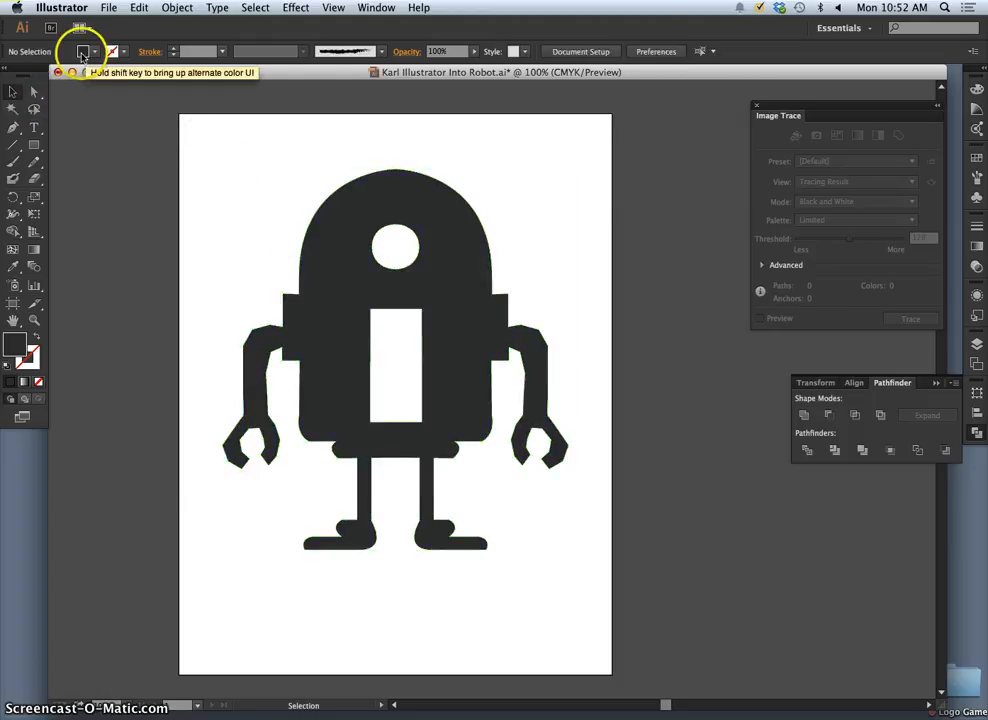
pyautogui.click(34, 91)
pyautogui.click(336, 314)
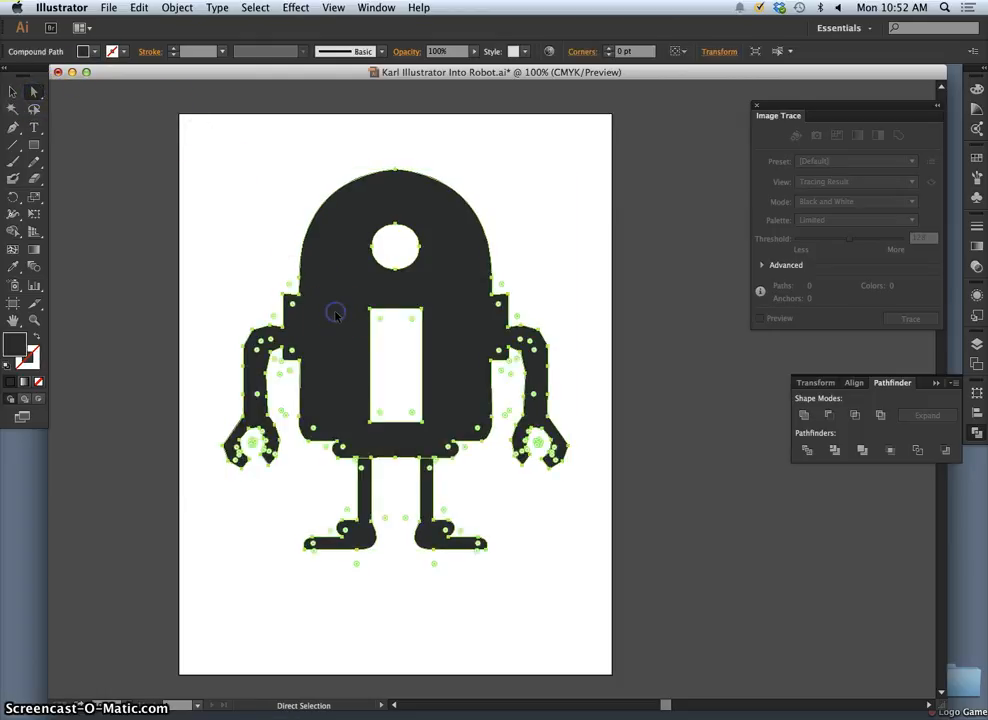
pyautogui.moveTo(222, 147); pyautogui.dragTo(571, 433)
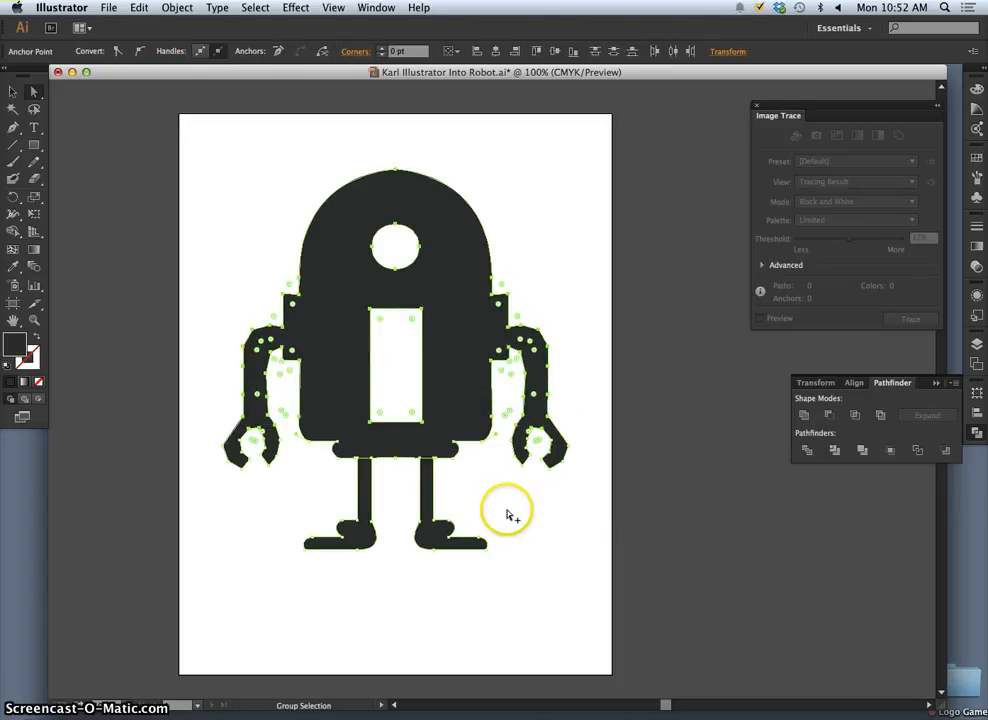
pyautogui.moveTo(499, 490); pyautogui.dragTo(428, 547)
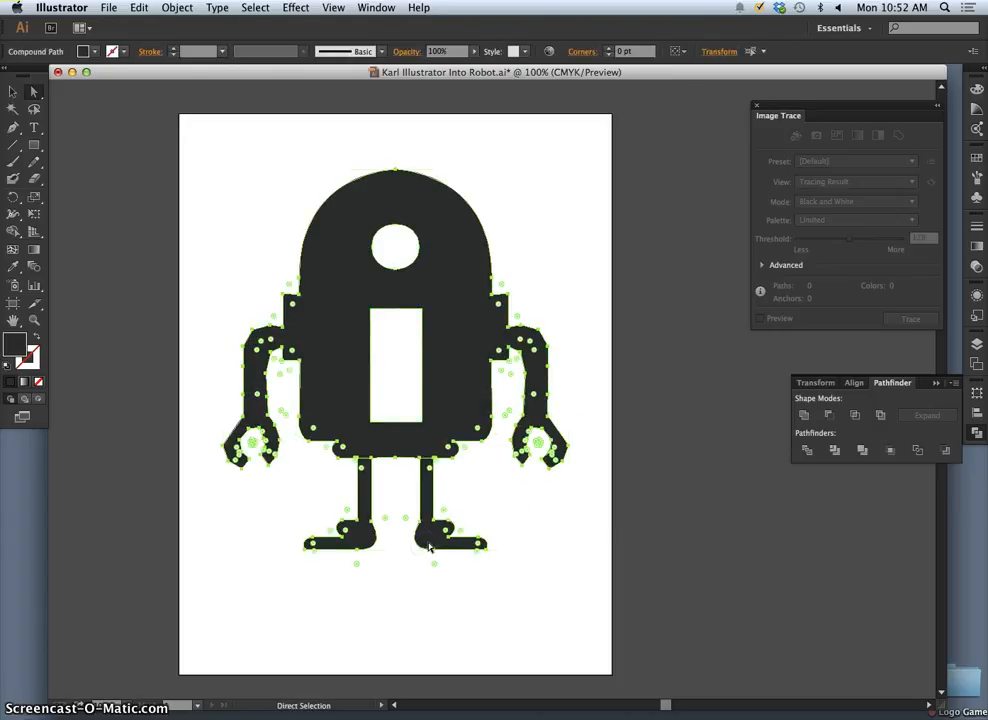
pyautogui.moveTo(485, 421); pyautogui.dragTo(471, 546)
pyautogui.press('super+z')
pyautogui.press('super+z')
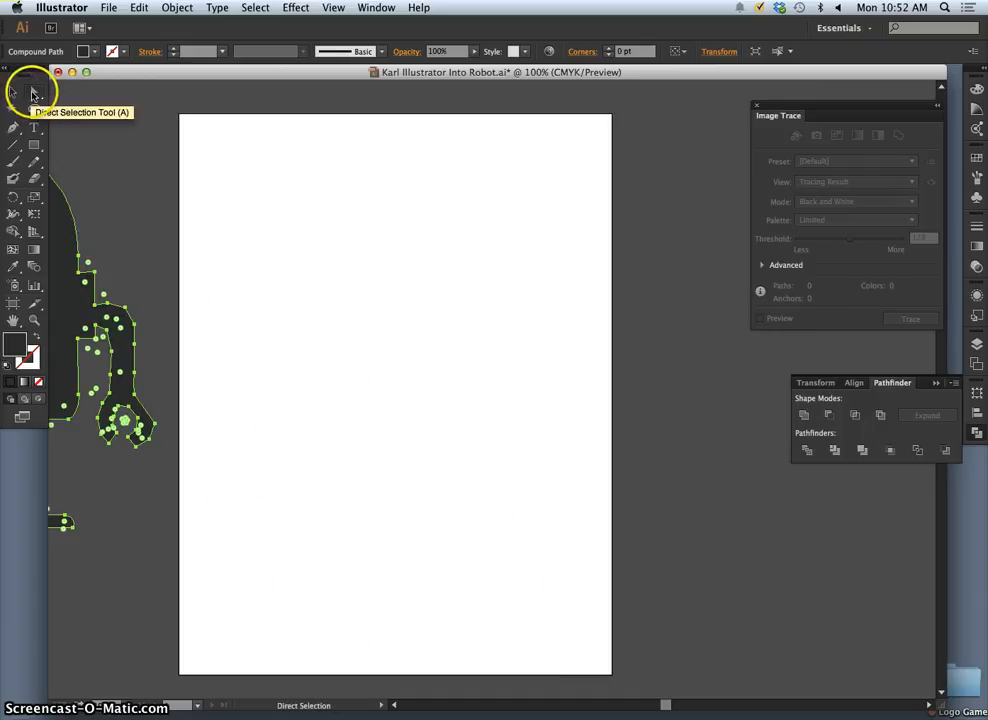
pyautogui.press('super+shift+z')
pyautogui.press('super+shift+z')
pyautogui.press('super+z')
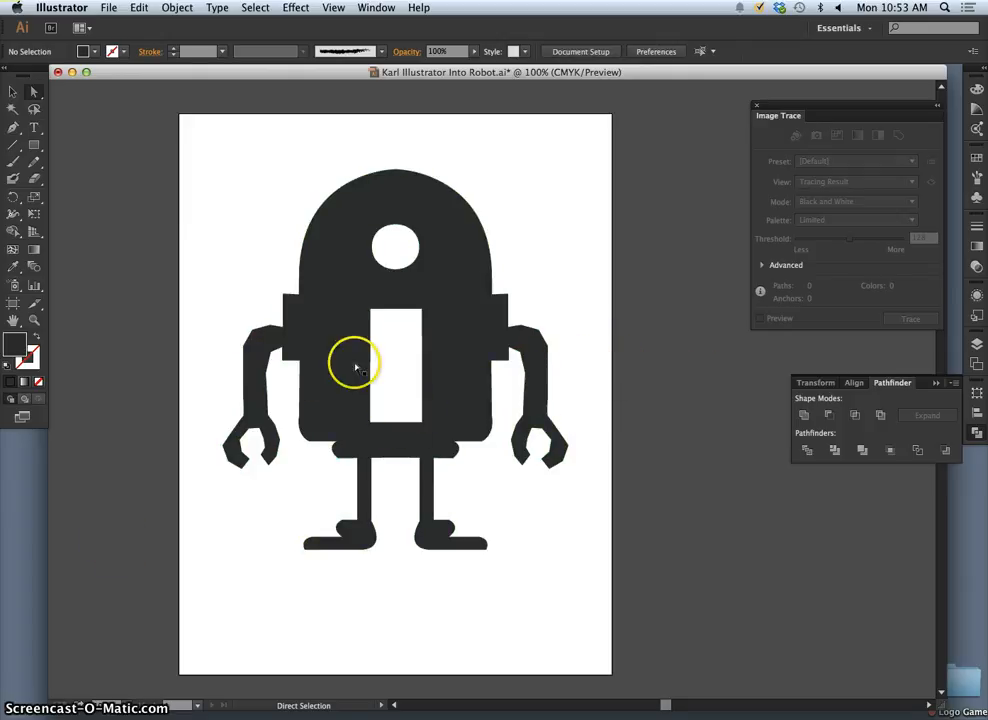
# - Copy the complete robot, and add a new layer above it with Layer 3 locked
pyautogui.click(15, 92)
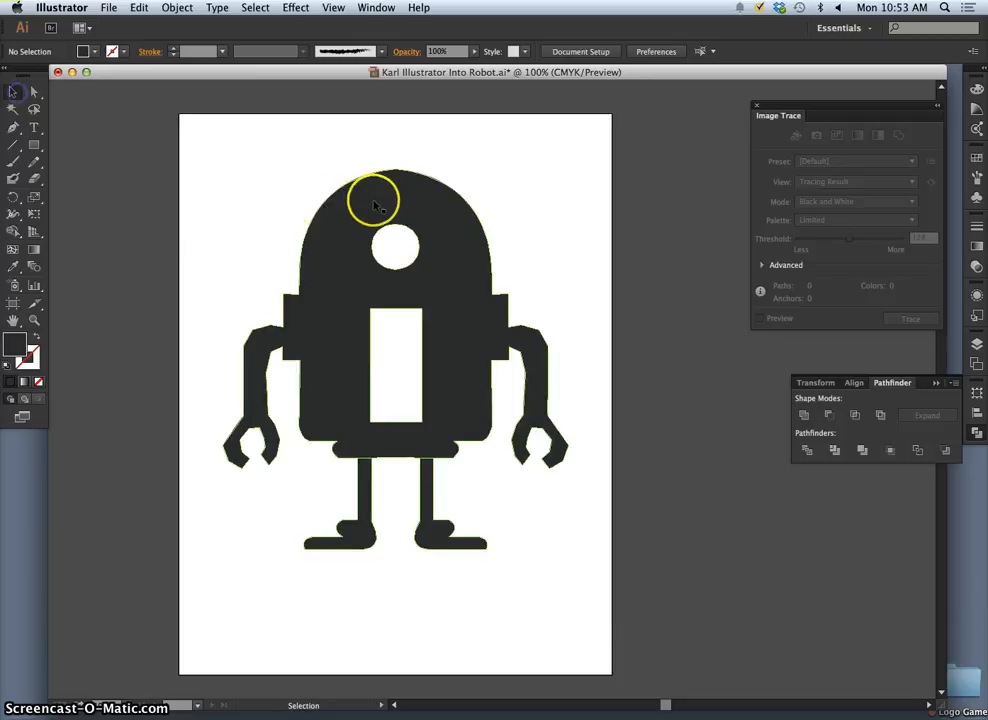
pyautogui.moveTo(231, 175); pyautogui.dragTo(595, 574)
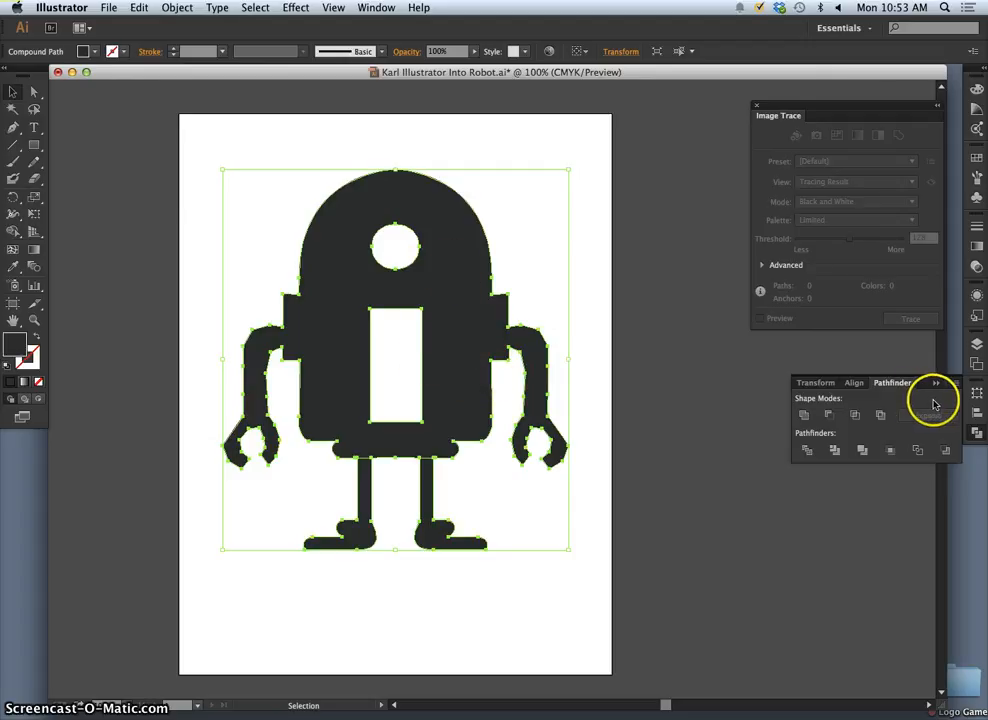
pyautogui.click(976, 341)
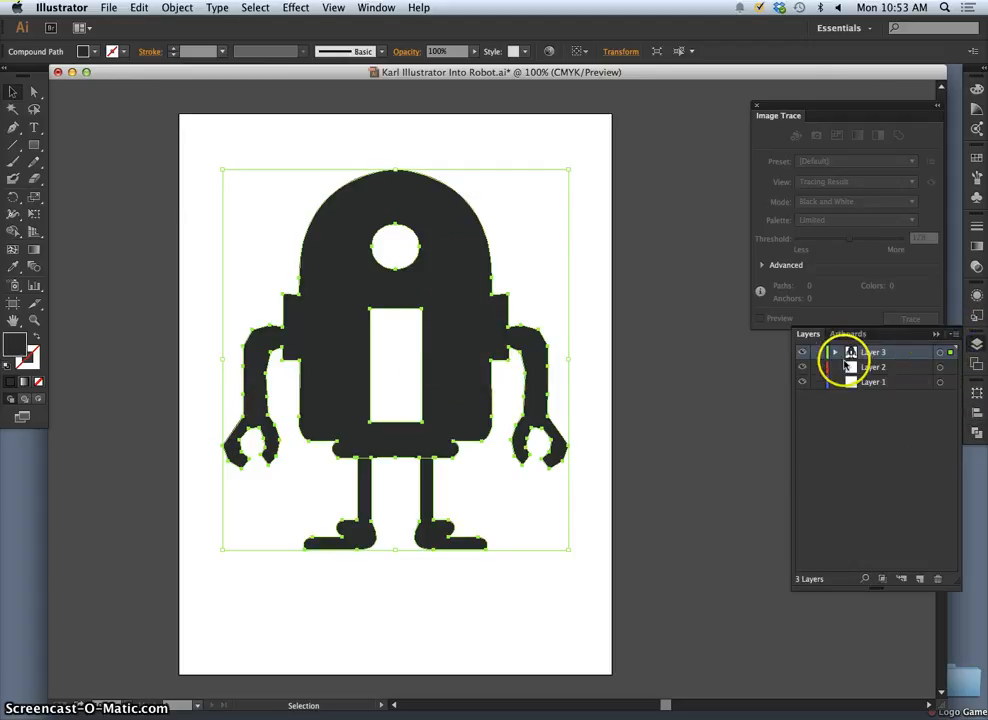
pyautogui.click(921, 582)
pyautogui.click(817, 367)
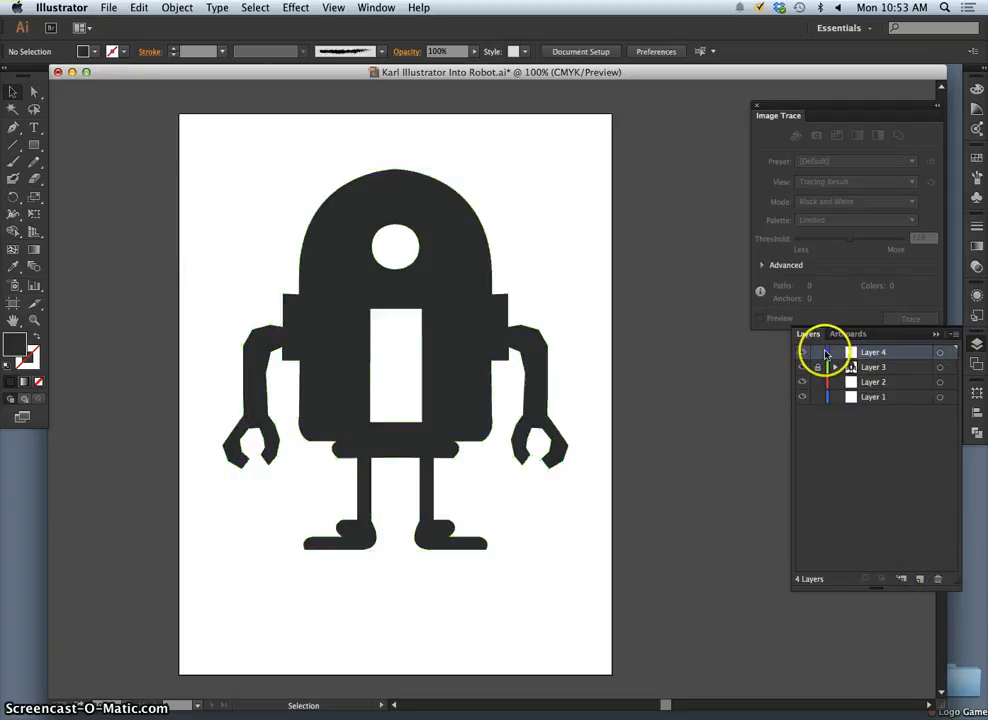
# - Paste the copied robot in place on the new top layer
pyautogui.click(139, 8)
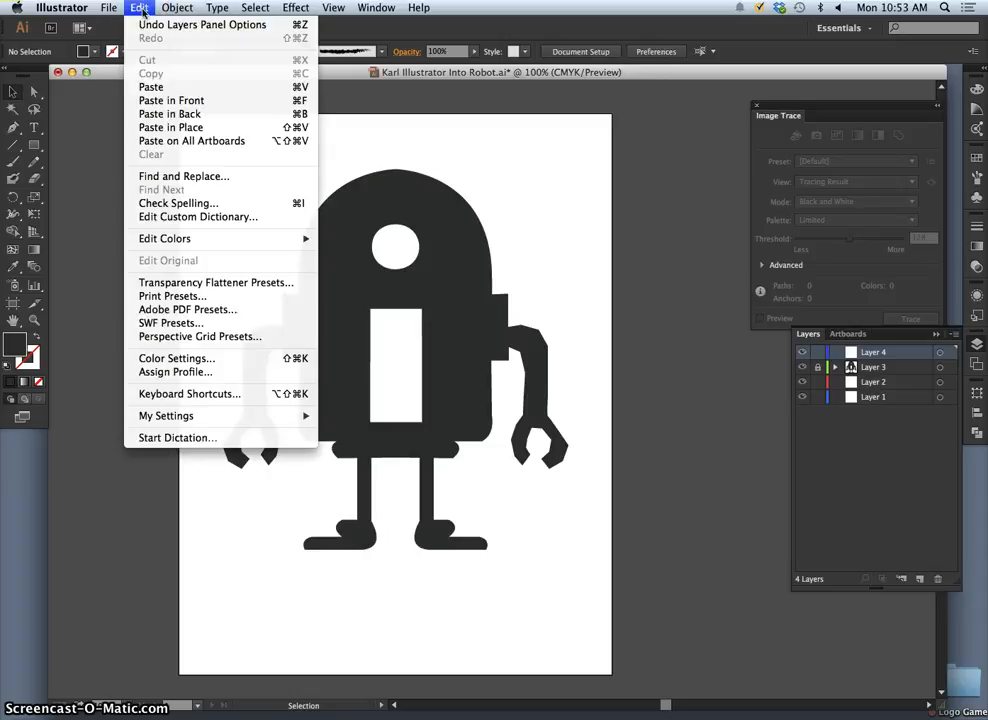
pyautogui.click(170, 127)
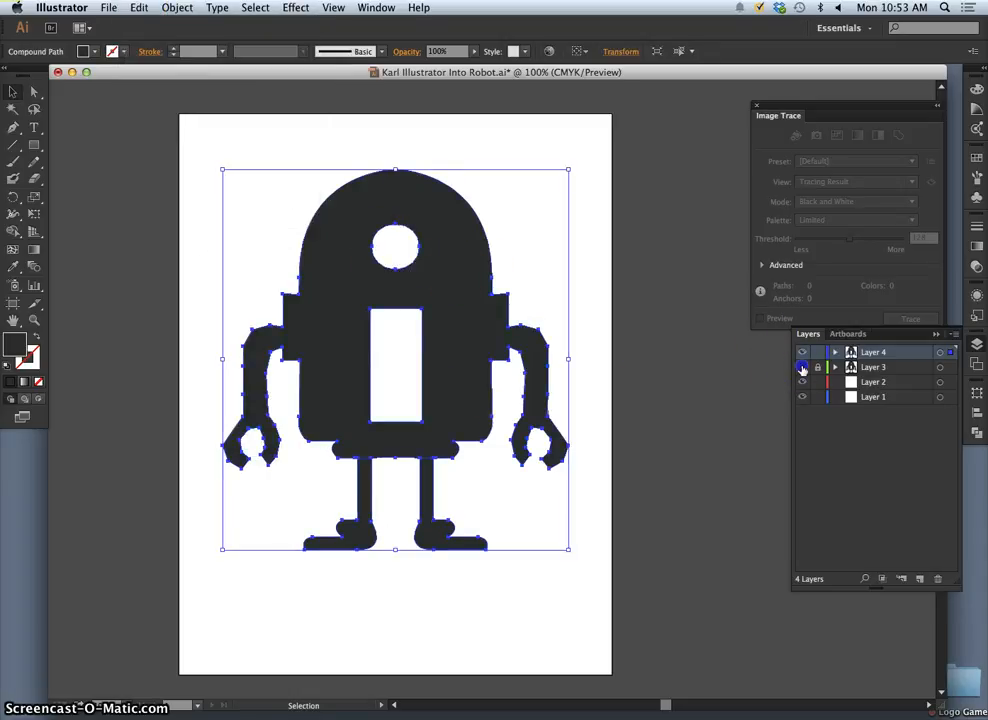
pyautogui.click(946, 352)
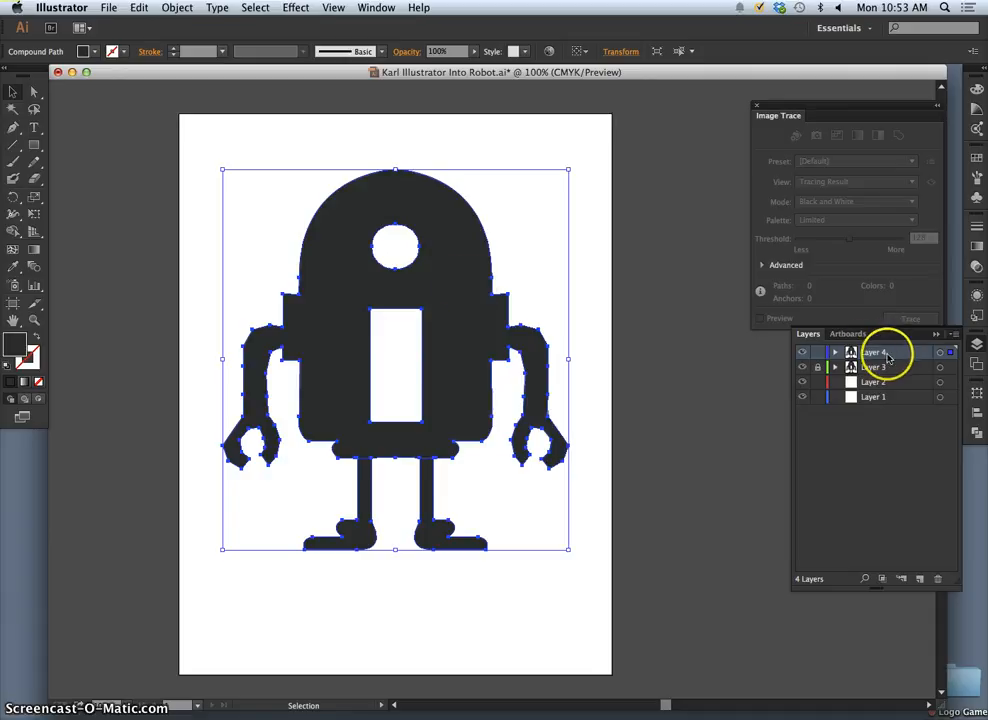
# - Fill the pasted robot with the default white-to-black linear gradient and add it to the saved gradients
pyautogui.click(326, 248)
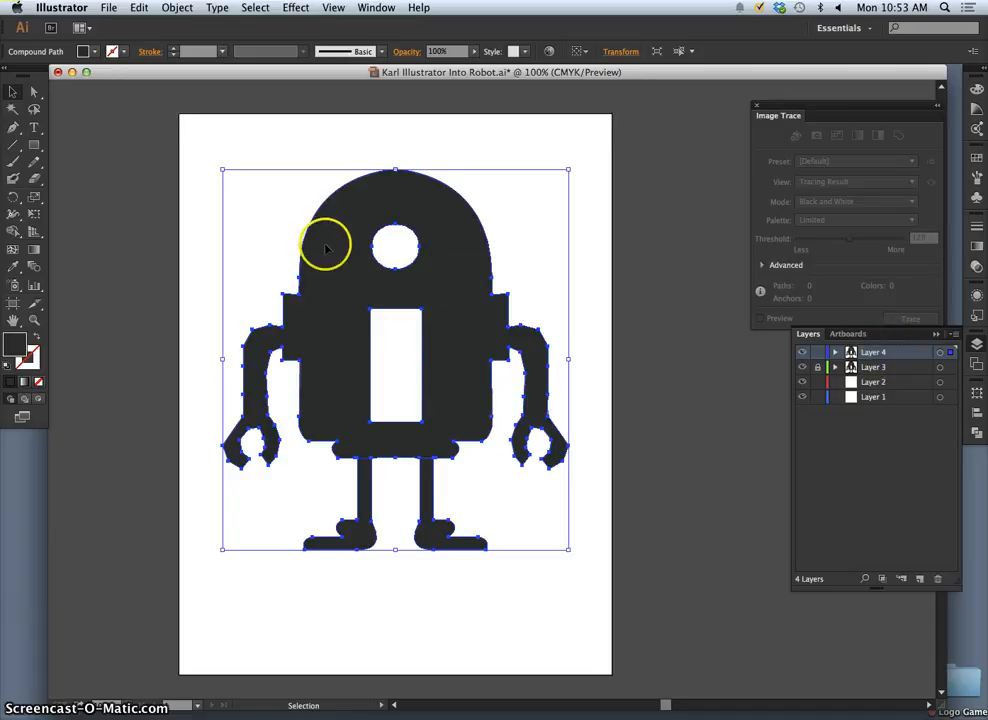
pyautogui.click(23, 381)
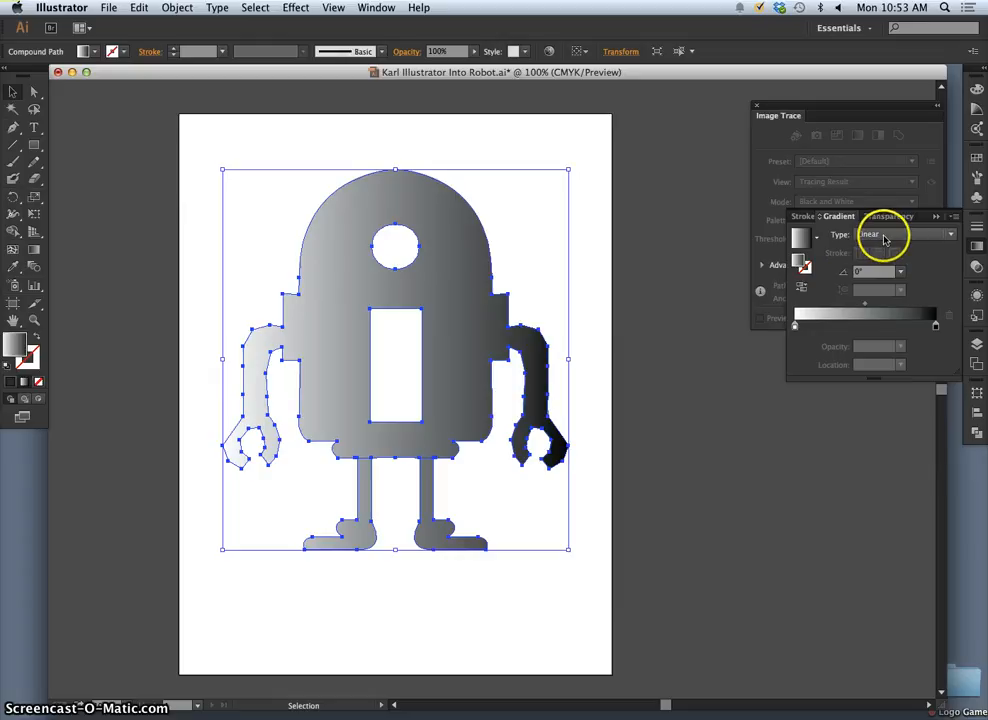
pyautogui.click(817, 238)
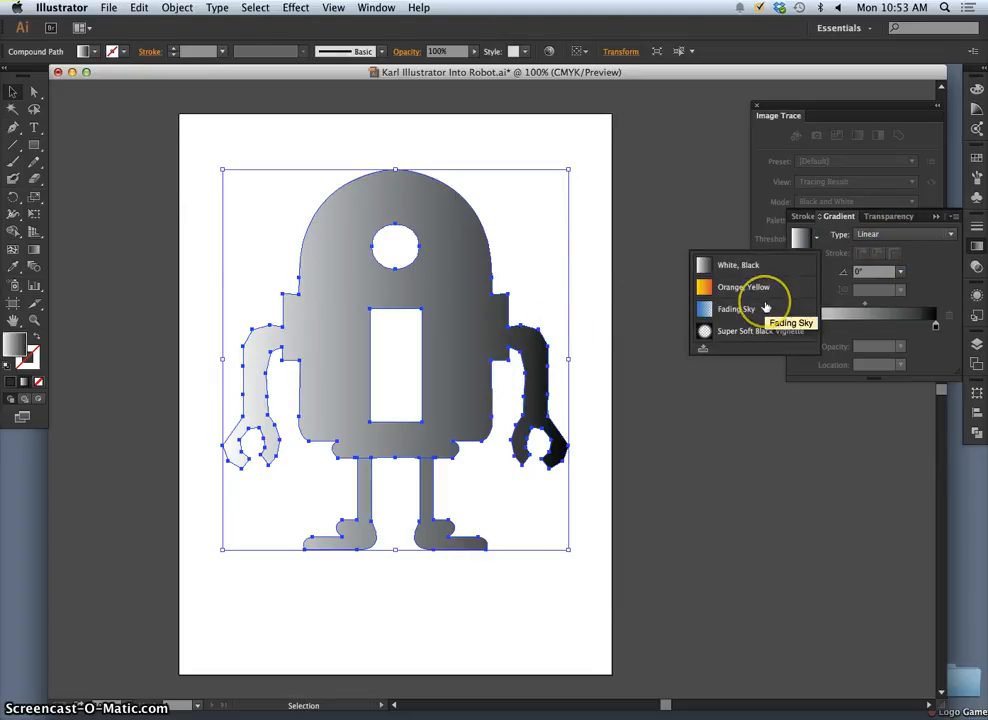
pyautogui.click(702, 347)
# - Replace the robot copy's fill with the Orange, Yellow gradient preset
pyautogui.click(816, 237)
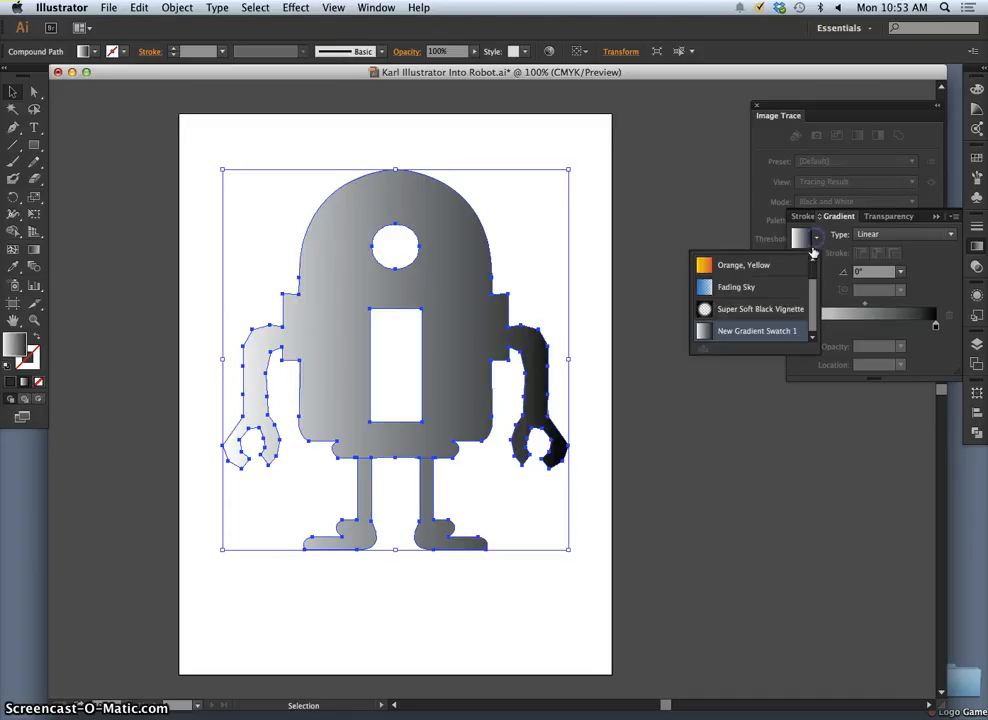
pyautogui.moveTo(814, 290)
pyautogui.mouseDown()
pyautogui.moveTo(812, 267)
pyautogui.moveTo(809, 316)
pyautogui.moveTo(814, 274)
pyautogui.mouseUp()
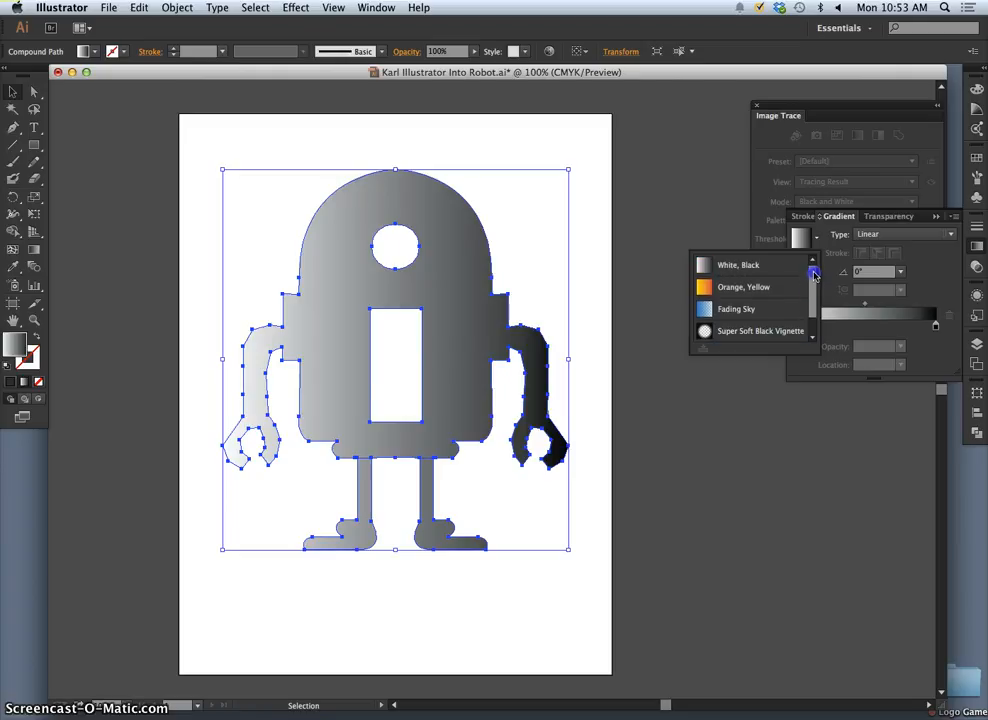
pyautogui.click(731, 288)
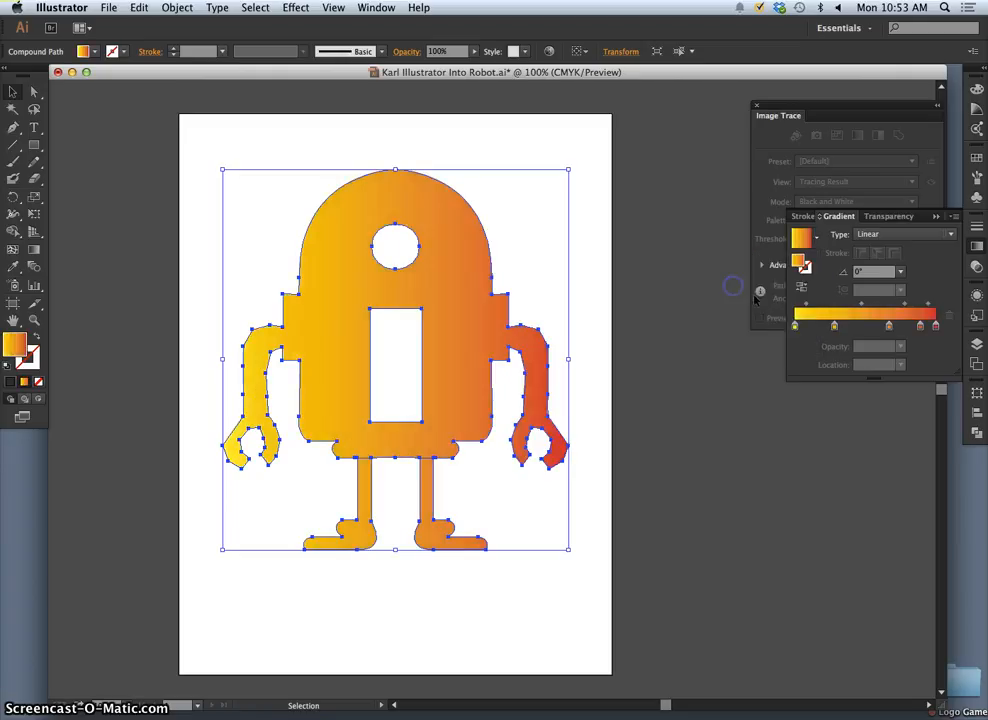
pyautogui.click(817, 239)
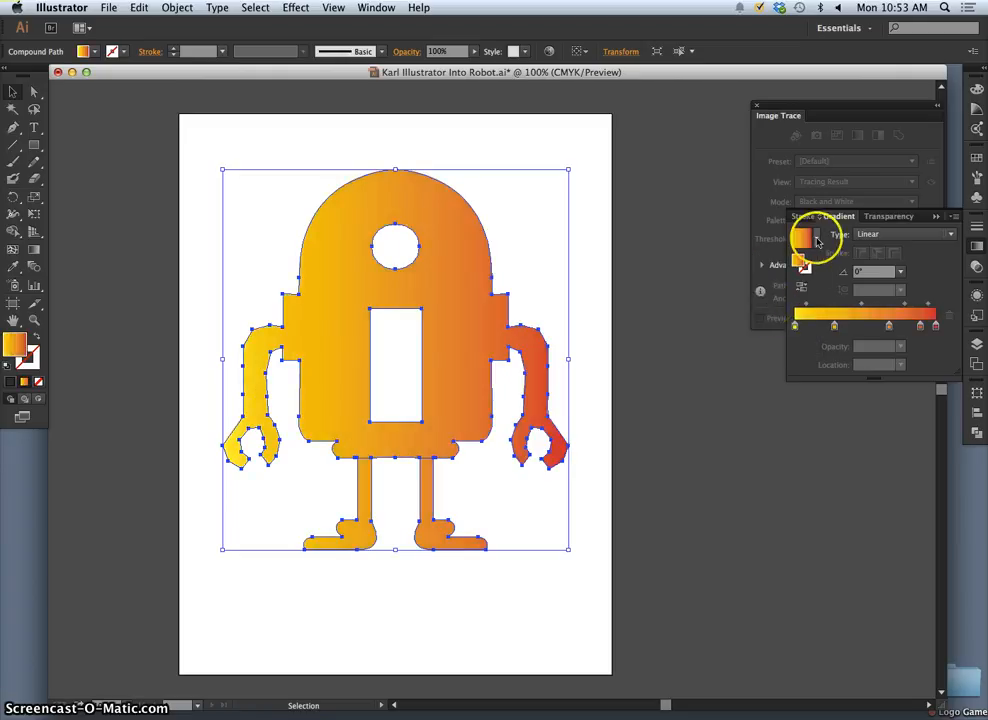
pyautogui.click(817, 241)
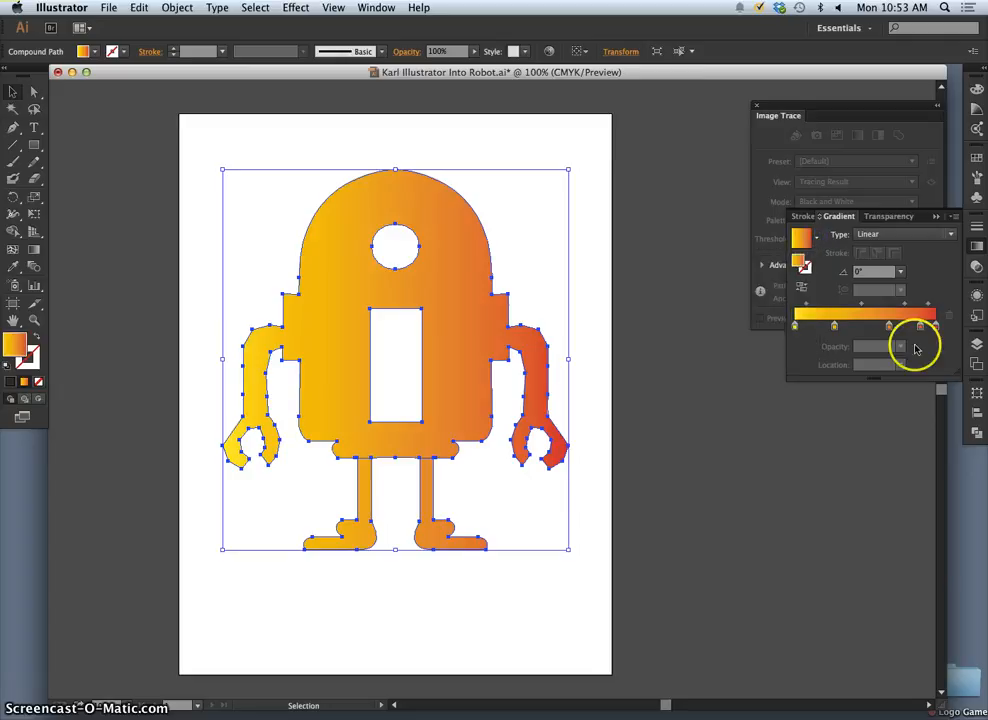
# - Try a gradient angle of 90° on the robot copy and settle on -90°
pyautogui.click(901, 274)
pyautogui.click(912, 353)
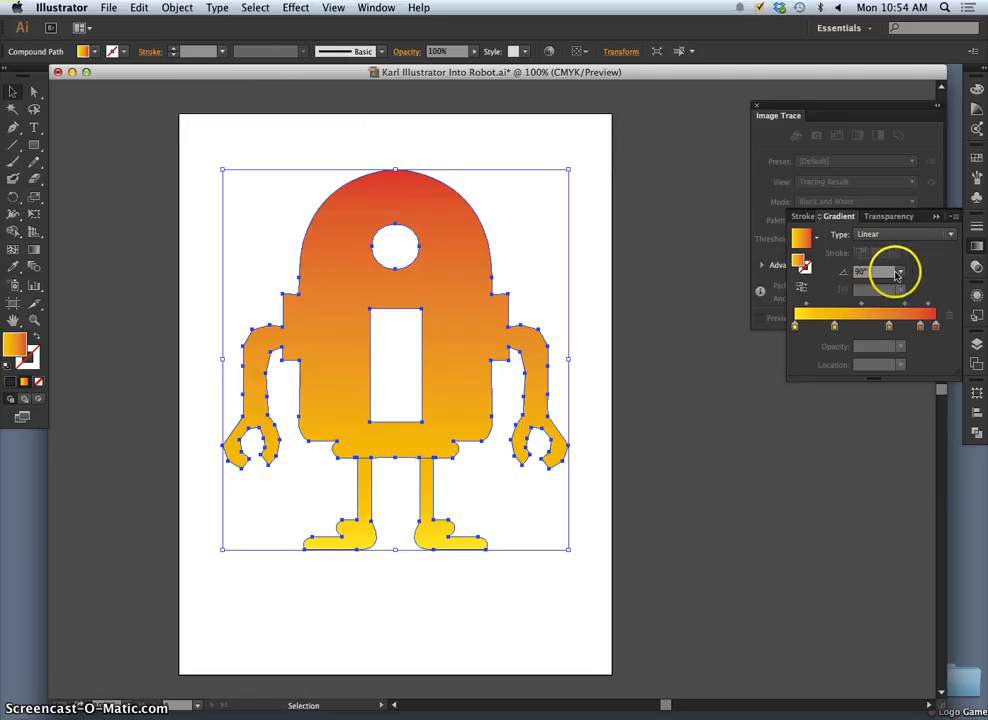
pyautogui.click(898, 273)
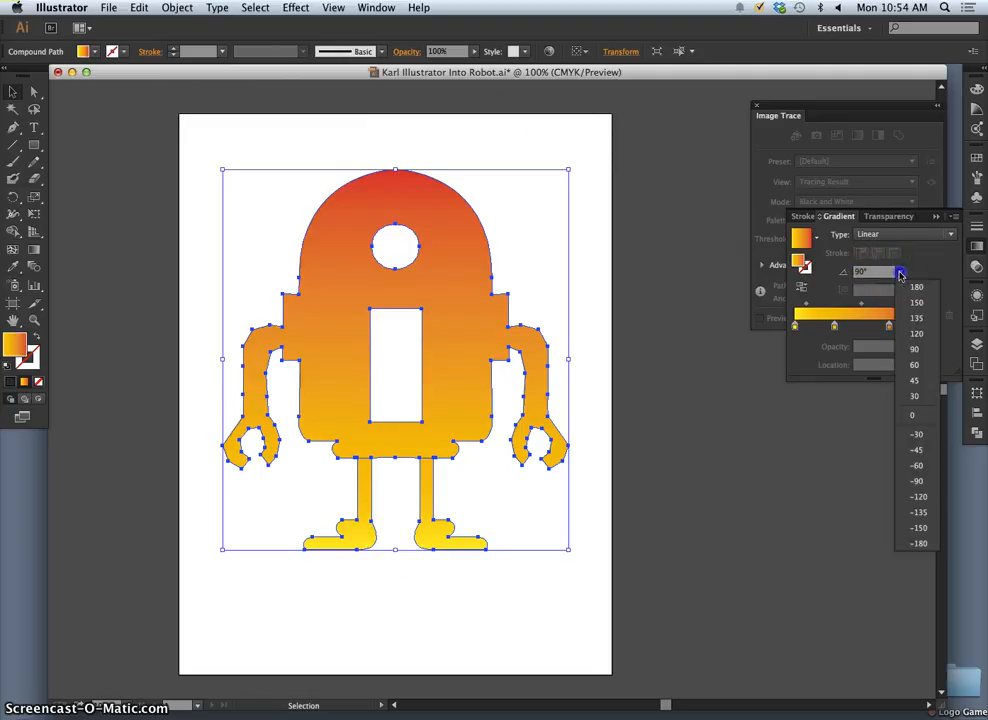
pyautogui.click(914, 482)
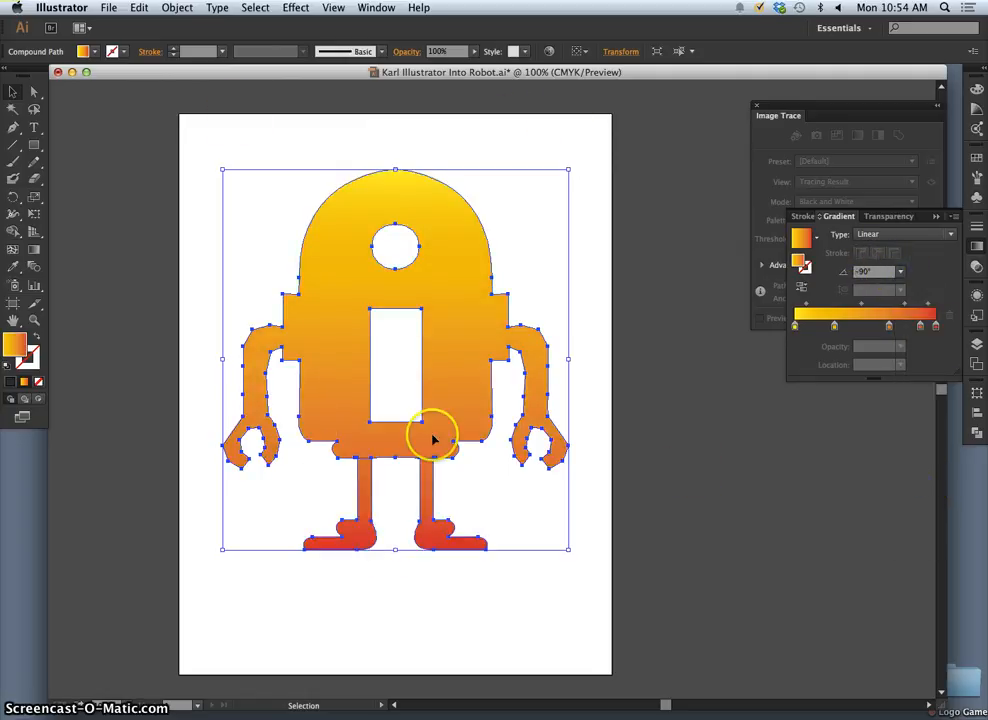
# - Recolour the gradient's first yellow stop to blue, C 72.55%, M 25.49%, Y 0%, K 0%
pyautogui.doubleClick(796, 328)
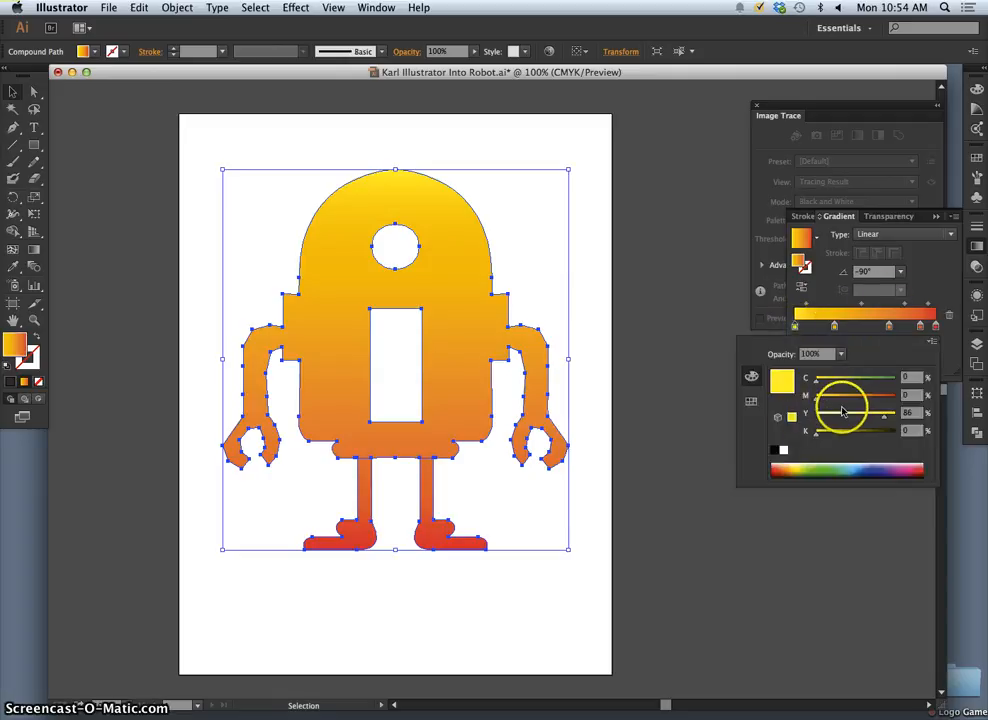
pyautogui.click(859, 466)
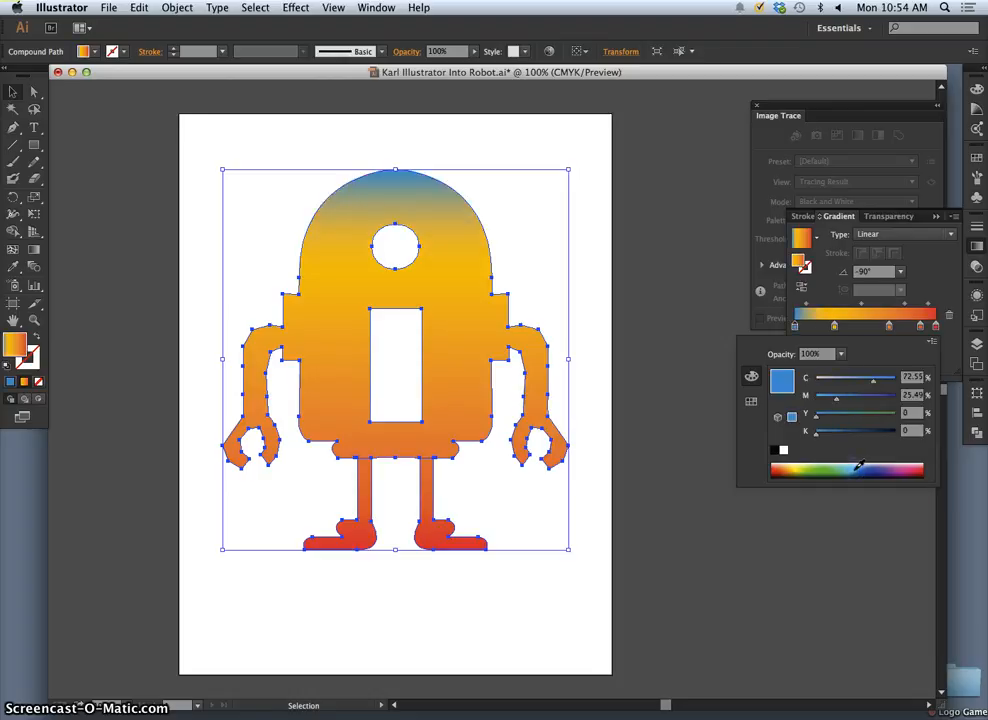